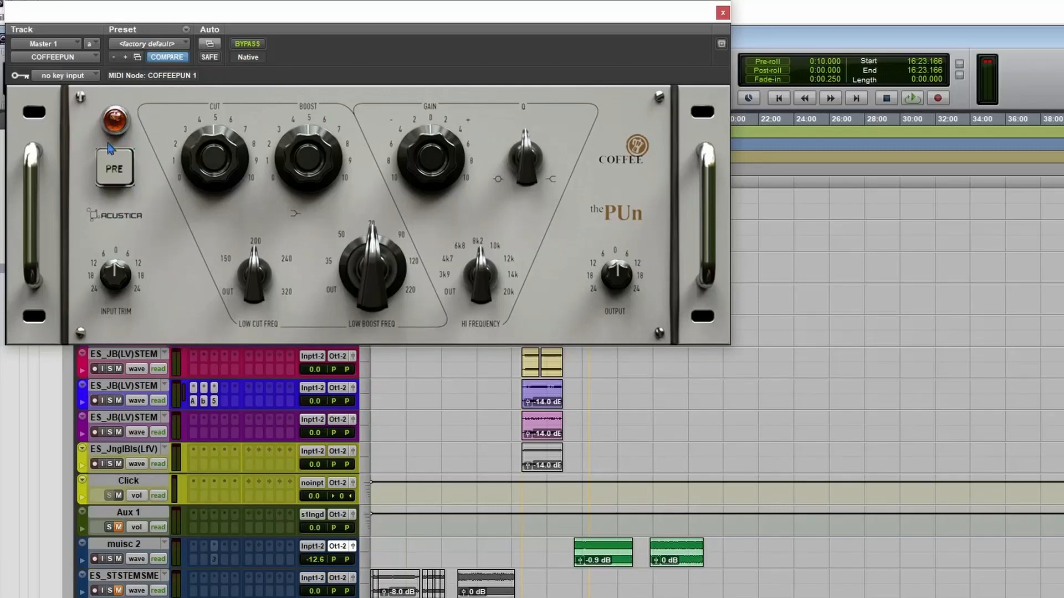
Toggle the COFFEEPUN preamp stage (PRE) on and off several times, leaving it off.
{"action": "left_click", "coordinate": [114, 176]}
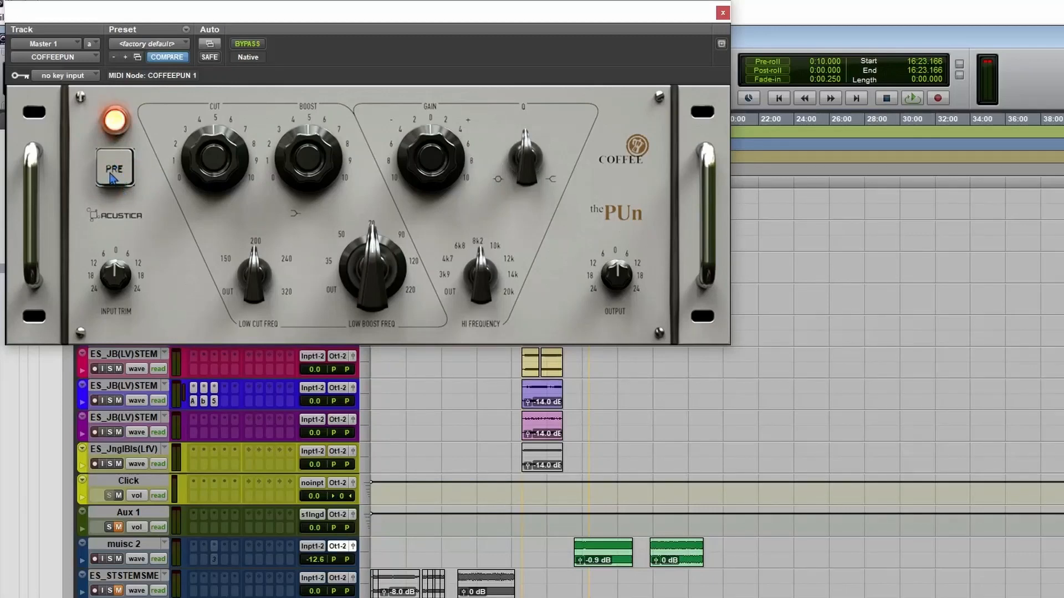
{"action": "left_click", "coordinate": [113, 177]}
{"action": "left_click", "coordinate": [122, 175]}
{"action": "left_click", "coordinate": [122, 164]}
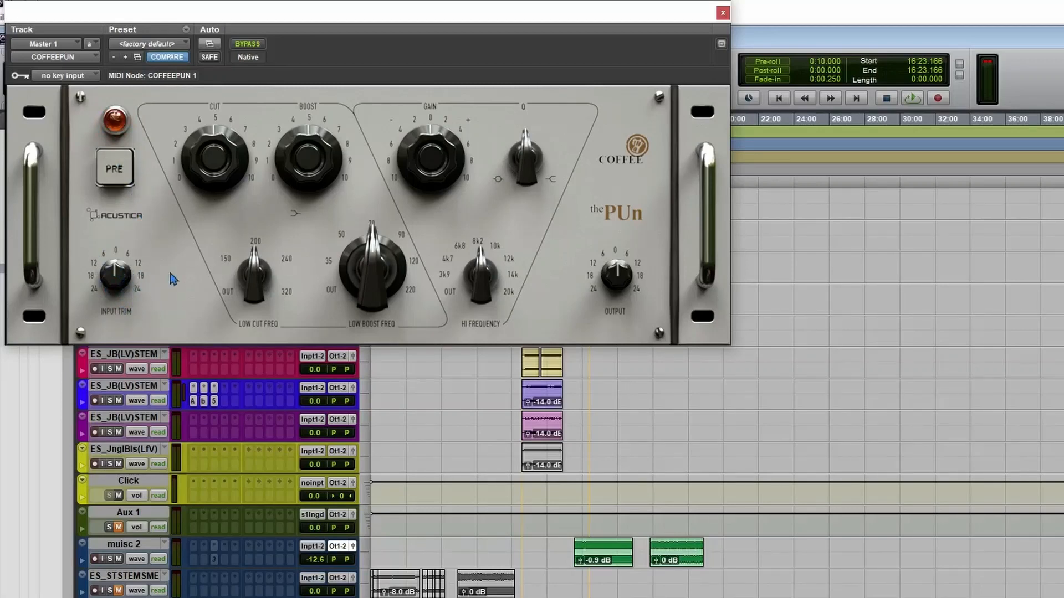
{"action": "left_click", "coordinate": [117, 170]}
{"action": "left_click", "coordinate": [121, 172]}
Audition different input trim settings during playback with PRE off, returning the trim to 0.
{"action": "key", "text": "space"}
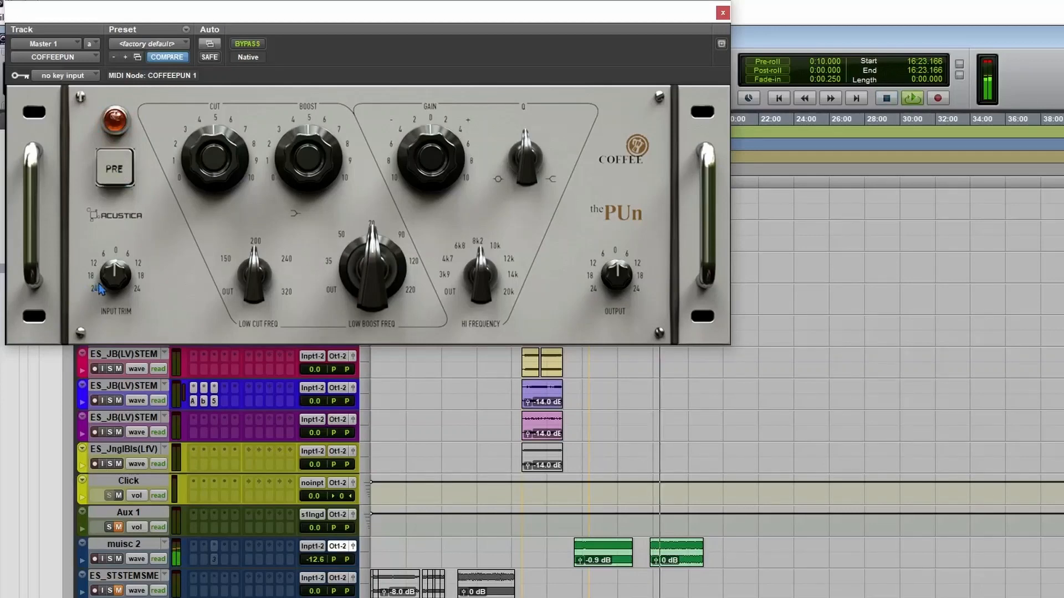
{"action": "left_click_drag", "start_coordinate": [99, 283], "coordinate": [136, 318]}
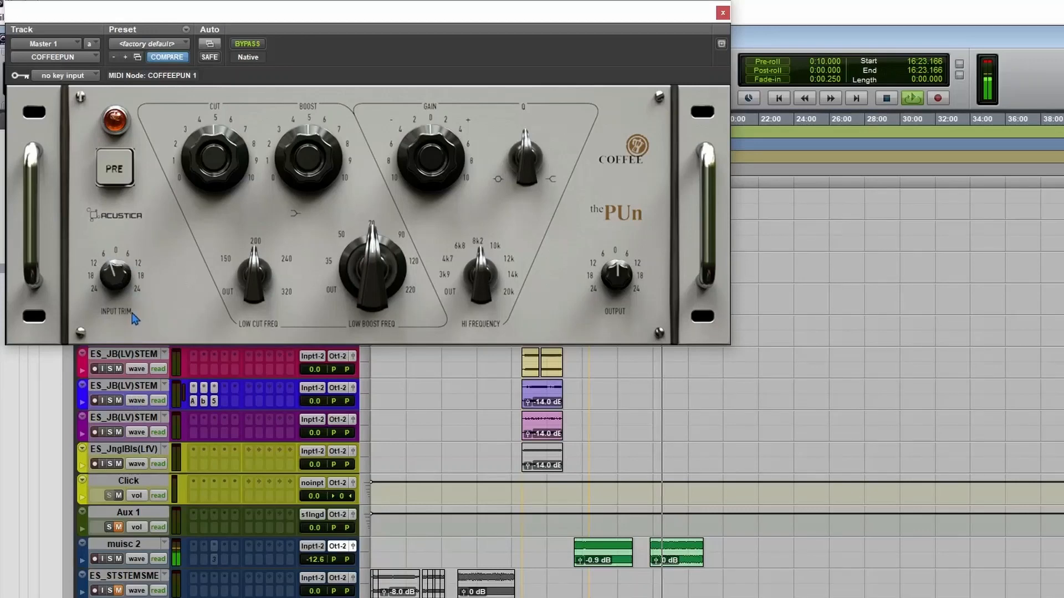
{"action": "left_click", "coordinate": [101, 274], "text": "alt"}
{"action": "mouse_move", "coordinate": [117, 283]}
{"action": "left_mouse_down"}
{"action": "mouse_move", "coordinate": [131, 241]}
{"action": "mouse_move", "coordinate": [126, 340]}
{"action": "mouse_move", "coordinate": [129, 286]}
{"action": "left_mouse_up"}
{"action": "key", "text": "space"}
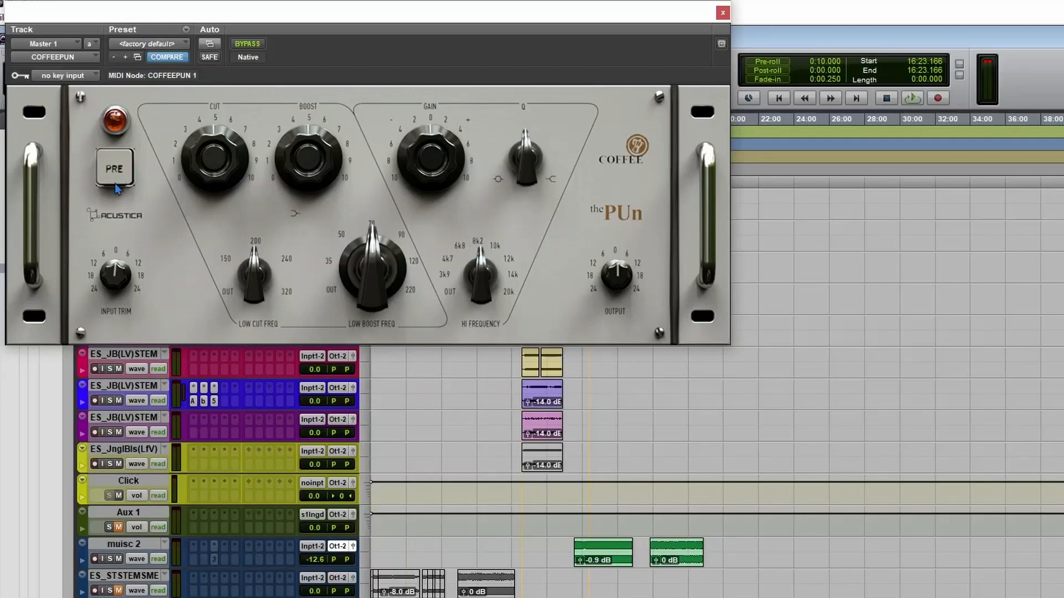
Audition a higher input trim during playback with PRE on, restoring the trim to 0 and PRE to off.
{"action": "left_click", "coordinate": [115, 169]}
{"action": "key", "text": "space"}
{"action": "left_click_drag", "start_coordinate": [133, 277], "coordinate": [123, 242]}
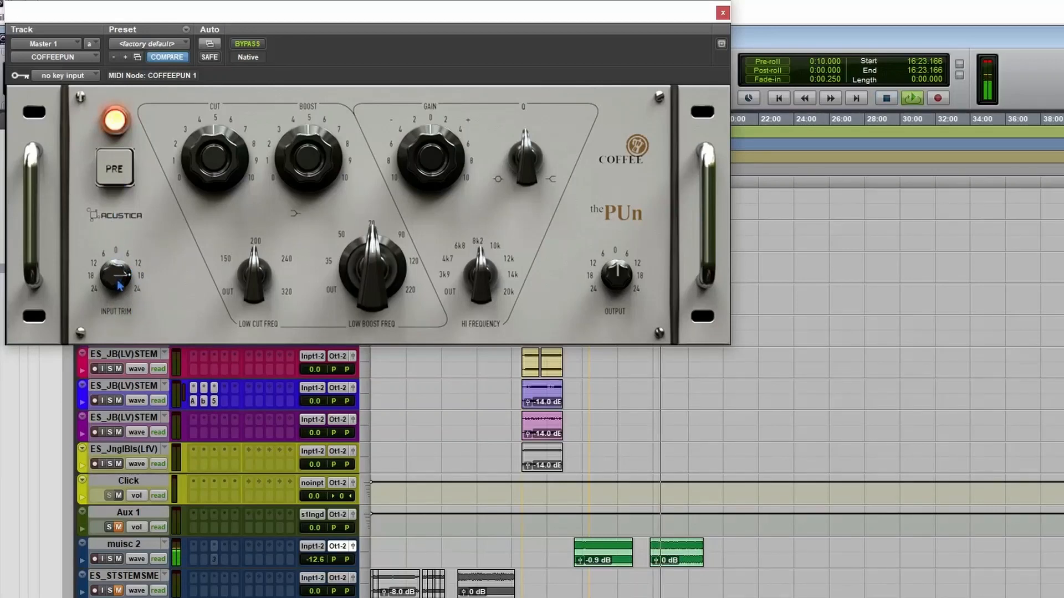
{"action": "left_click_drag", "start_coordinate": [117, 286], "coordinate": [121, 349]}
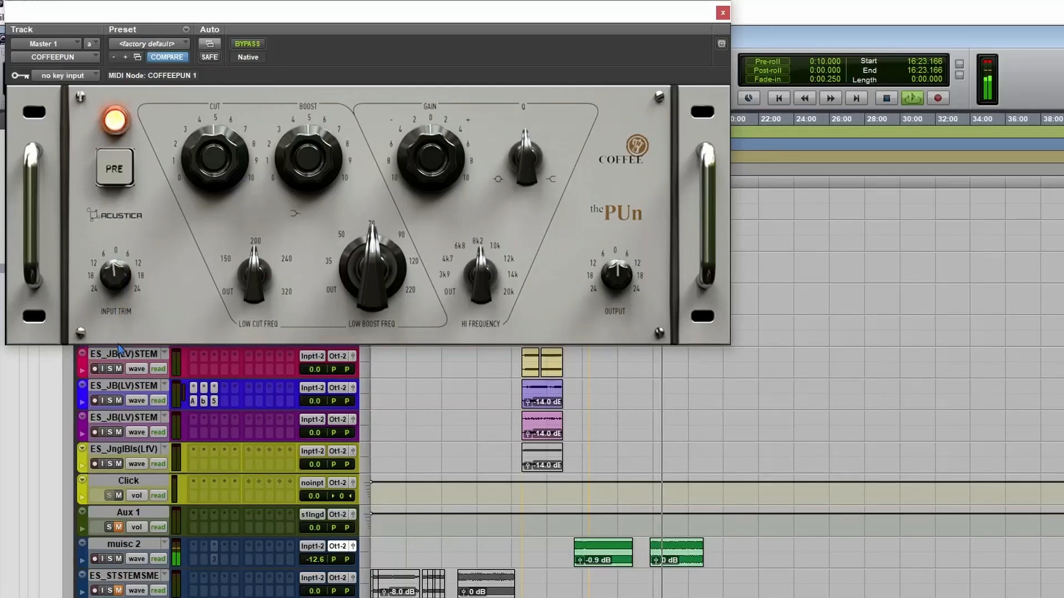
{"action": "key", "text": "space"}
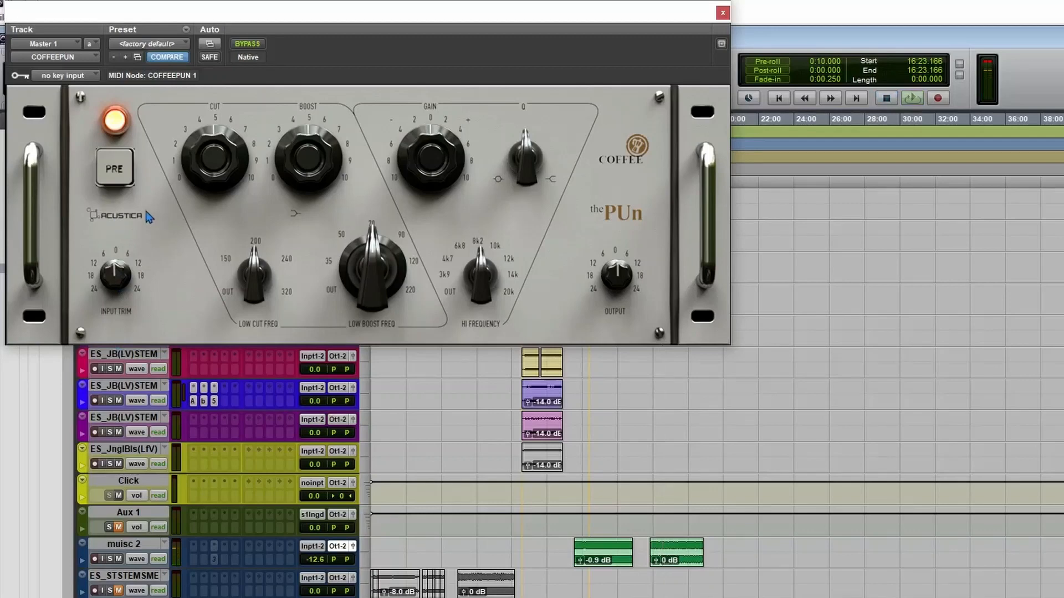
{"action": "left_click", "coordinate": [115, 168]}
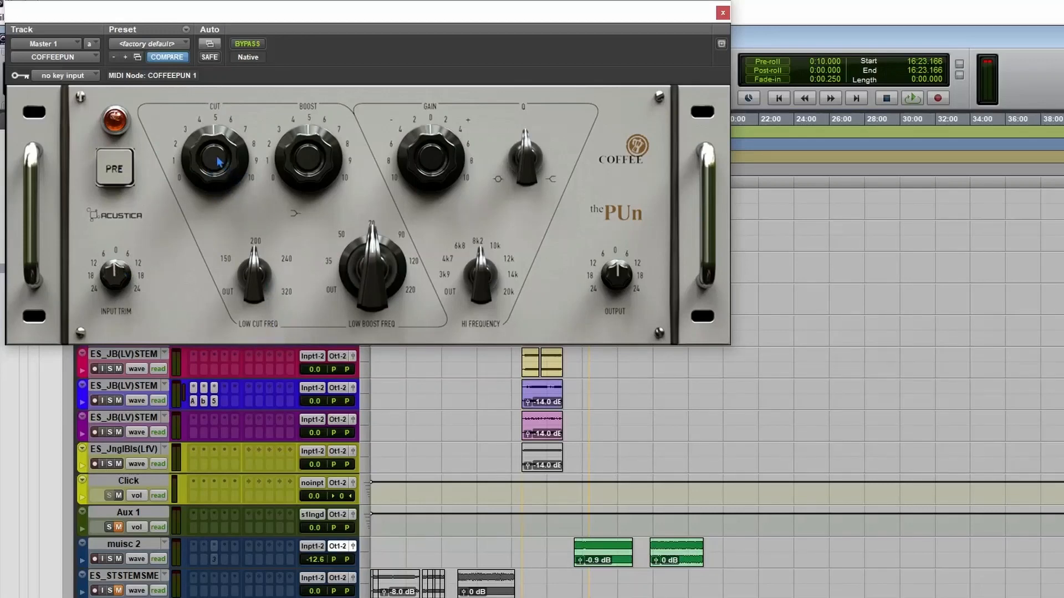
Set the low-band Cut to 10 and switch the Low Cut, Low Boost and Hi Frequency selectors to OUT.
{"action": "left_click_drag", "start_coordinate": [215, 172], "coordinate": [229, 86]}
{"action": "left_click_drag", "start_coordinate": [254, 267], "coordinate": [234, 333]}
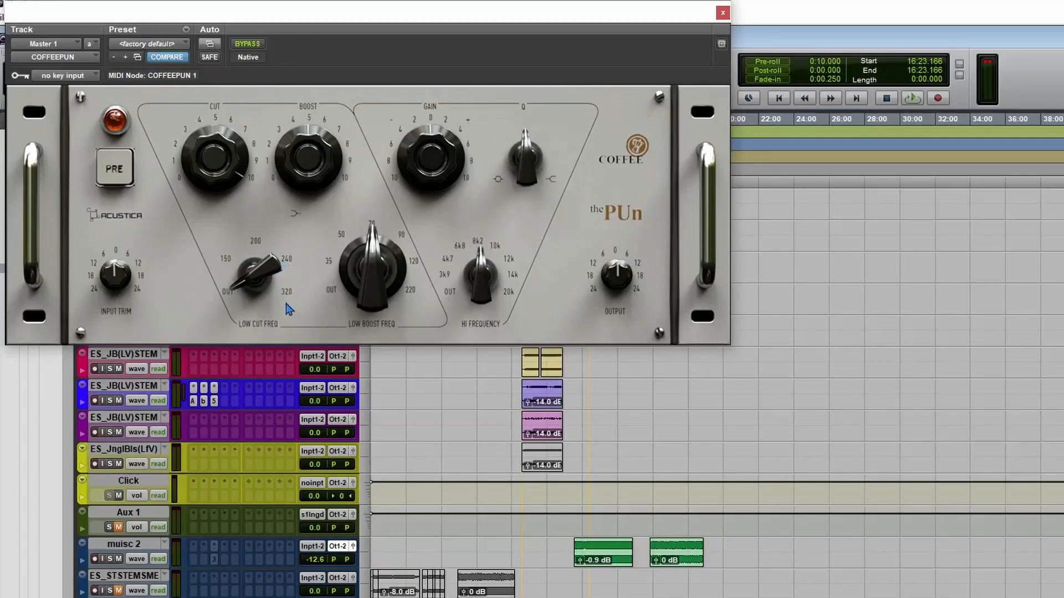
{"action": "left_click_drag", "start_coordinate": [349, 287], "coordinate": [353, 418]}
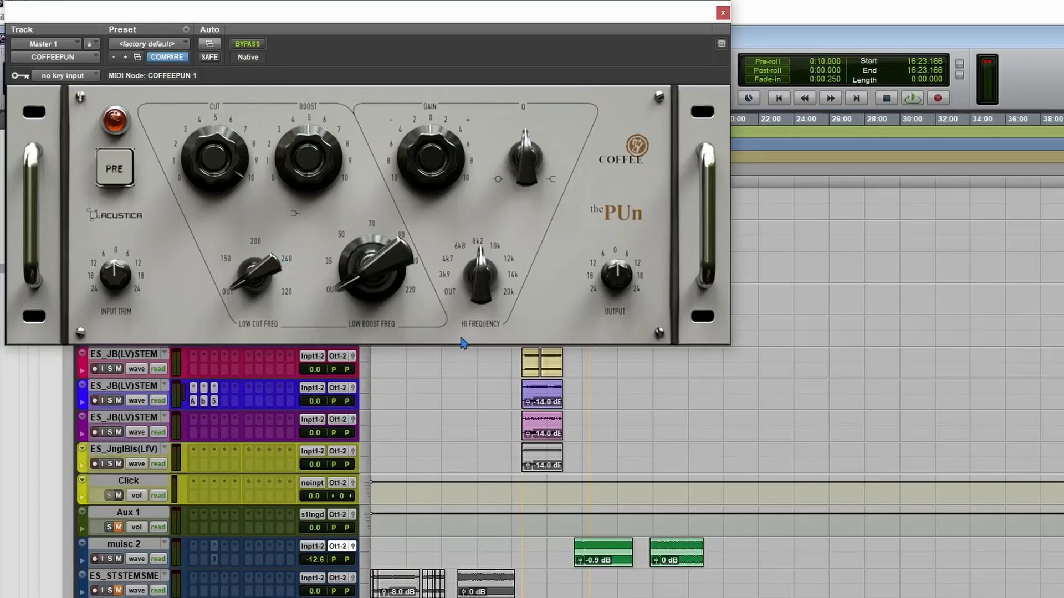
{"action": "left_click_drag", "start_coordinate": [476, 285], "coordinate": [455, 392]}
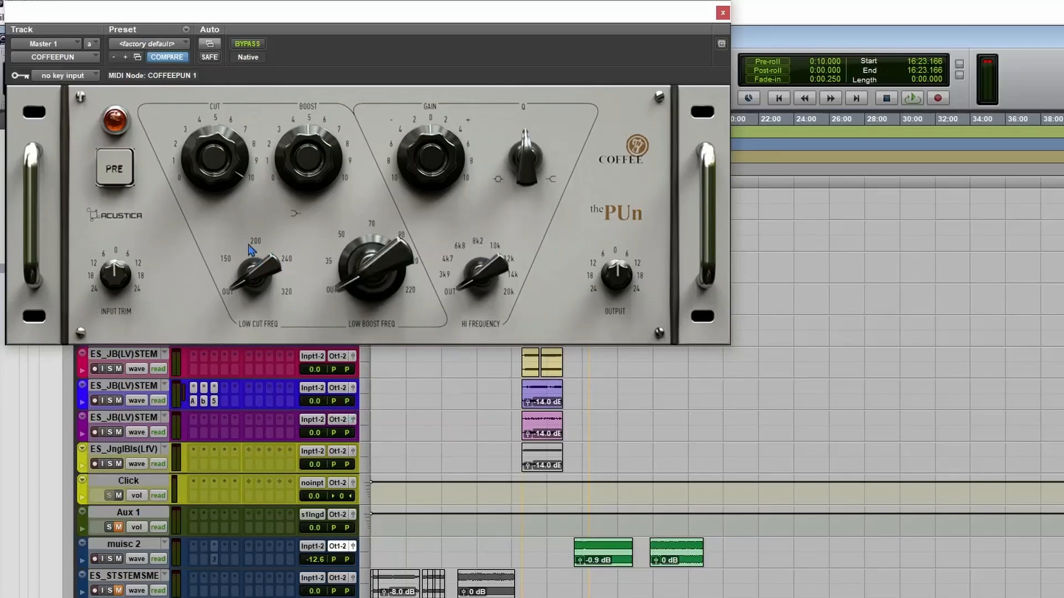
Sweep the Low Cut frequency through its positions to audition the cut, returning the selector to OUT.
{"action": "key", "text": "space"}
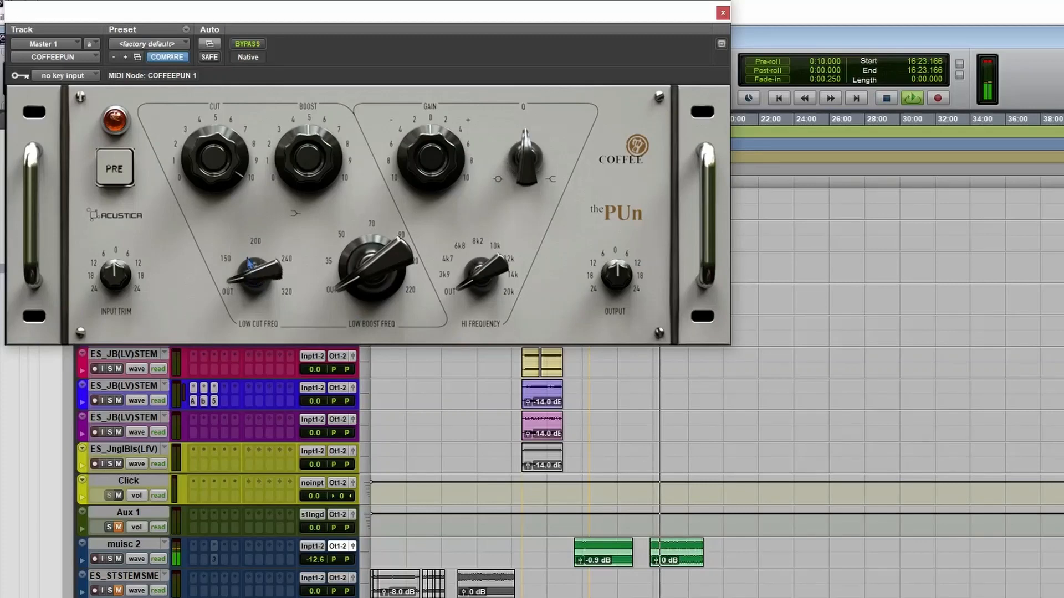
{"action": "left_click_drag", "start_coordinate": [248, 261], "coordinate": [242, 168]}
{"action": "left_click_drag", "start_coordinate": [249, 264], "coordinate": [262, 373]}
{"action": "left_click_drag", "start_coordinate": [270, 300], "coordinate": [253, 269]}
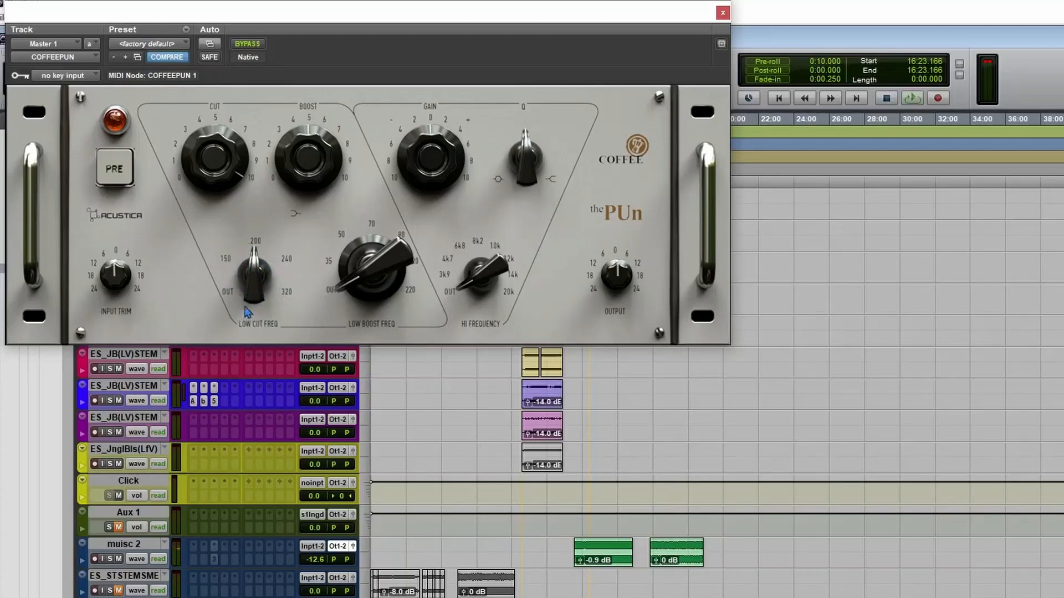
{"action": "left_click_drag", "start_coordinate": [247, 279], "coordinate": [240, 318]}
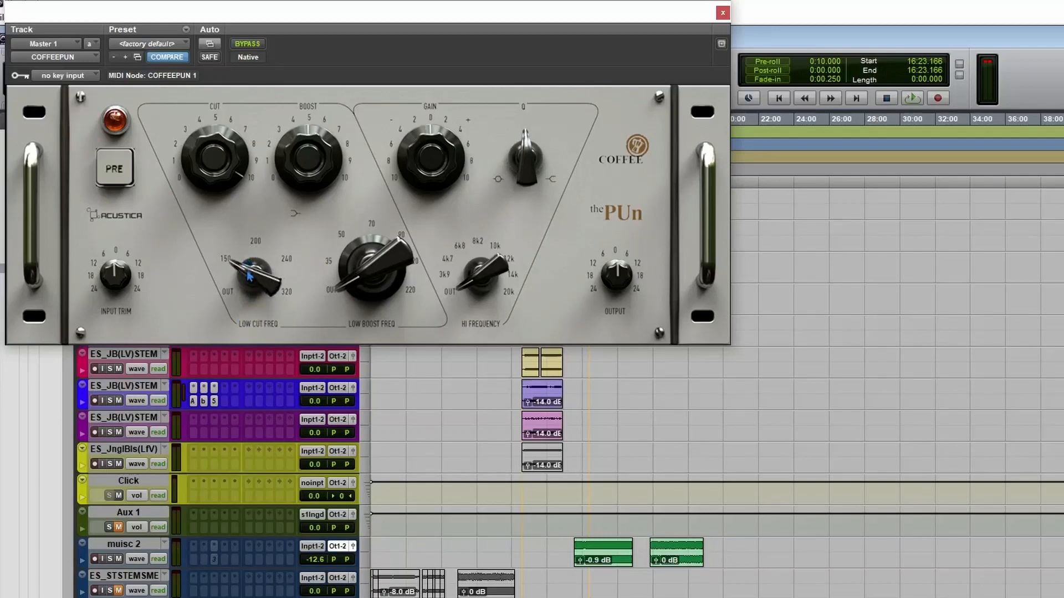
{"action": "mouse_move", "coordinate": [247, 270]}
{"action": "left_mouse_down"}
{"action": "mouse_move", "coordinate": [250, 253]}
{"action": "mouse_move", "coordinate": [254, 284]}
{"action": "left_mouse_up"}
{"action": "mouse_move", "coordinate": [250, 268]}
{"action": "left_mouse_down"}
{"action": "mouse_move", "coordinate": [255, 251]}
{"action": "mouse_move", "coordinate": [232, 311]}
{"action": "mouse_move", "coordinate": [261, 268]}
{"action": "mouse_move", "coordinate": [253, 303]}
{"action": "mouse_move", "coordinate": [248, 270]}
{"action": "left_mouse_up"}
Lower the Cut amount to 0 while the track plays, and stop playback.
{"action": "key", "text": "space"}
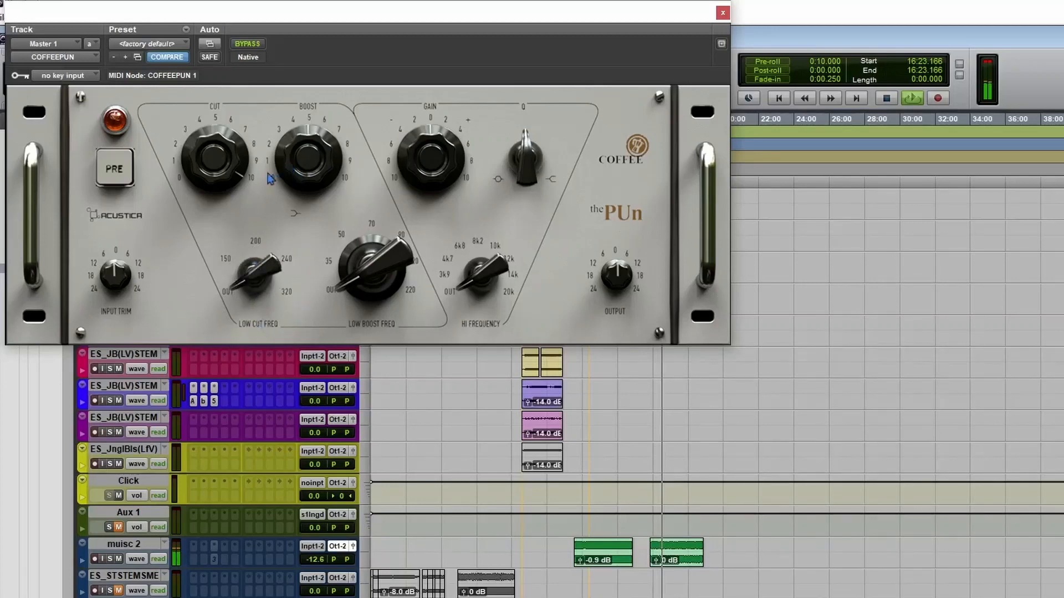
{"action": "left_click_drag", "start_coordinate": [218, 155], "coordinate": [188, 338]}
{"action": "key", "text": "space"}
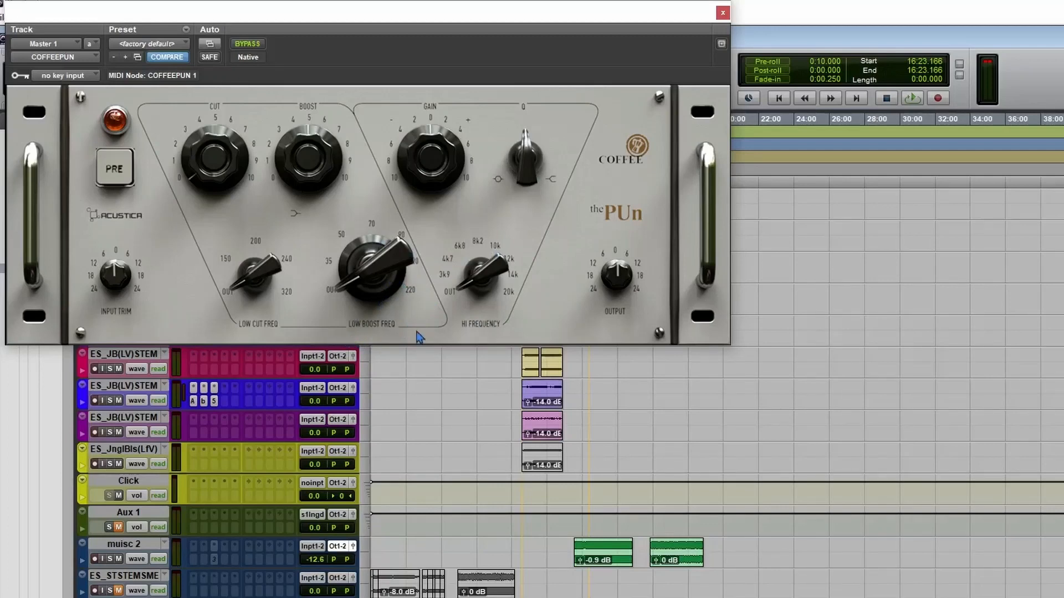
Set the Low Boost frequency to 50 and raise Boost to about 2.5 while listening to playback.
{"action": "left_click_drag", "start_coordinate": [372, 280], "coordinate": [354, 215]}
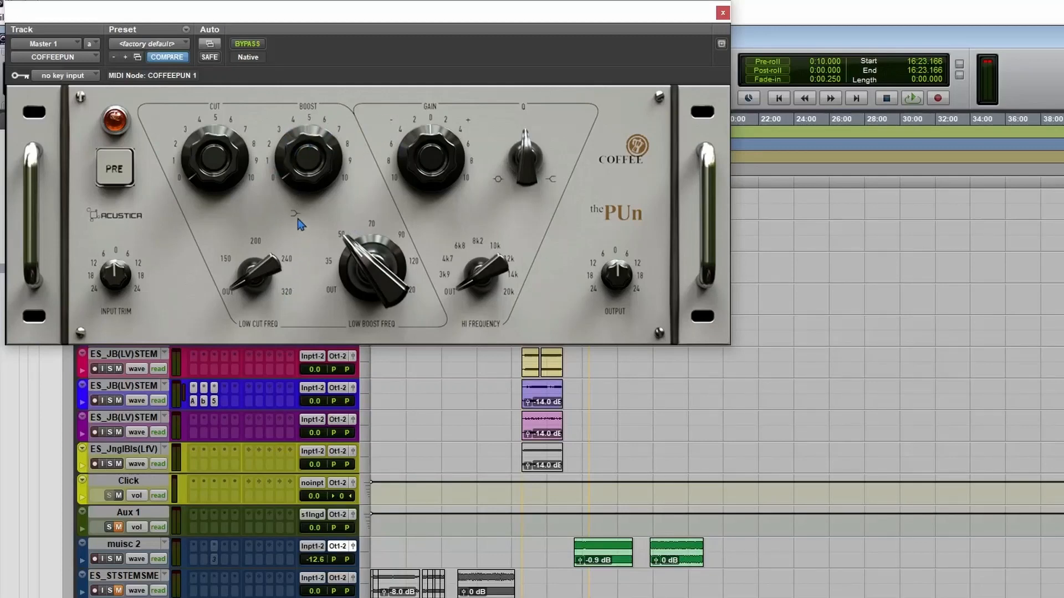
{"action": "key", "text": "space"}
{"action": "left_click_drag", "start_coordinate": [313, 177], "coordinate": [310, 125]}
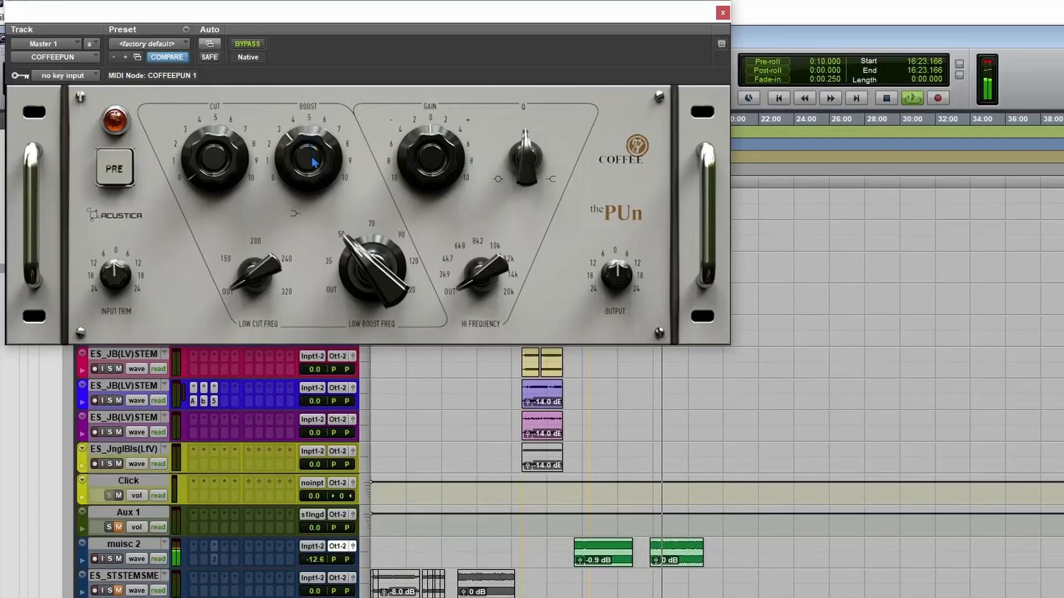
{"action": "left_click_drag", "start_coordinate": [313, 159], "coordinate": [315, 170]}
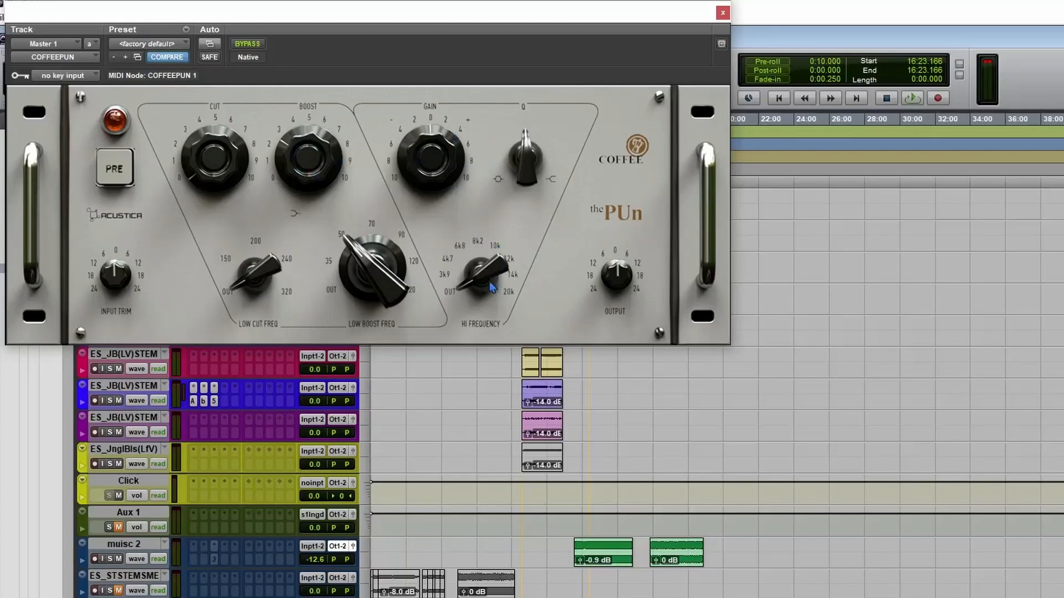
Set Hi Frequency to 12k with Q turned fully clockwise, and raise the band's gain to about +5 during playback.
{"action": "left_click_drag", "start_coordinate": [457, 287], "coordinate": [485, 200]}
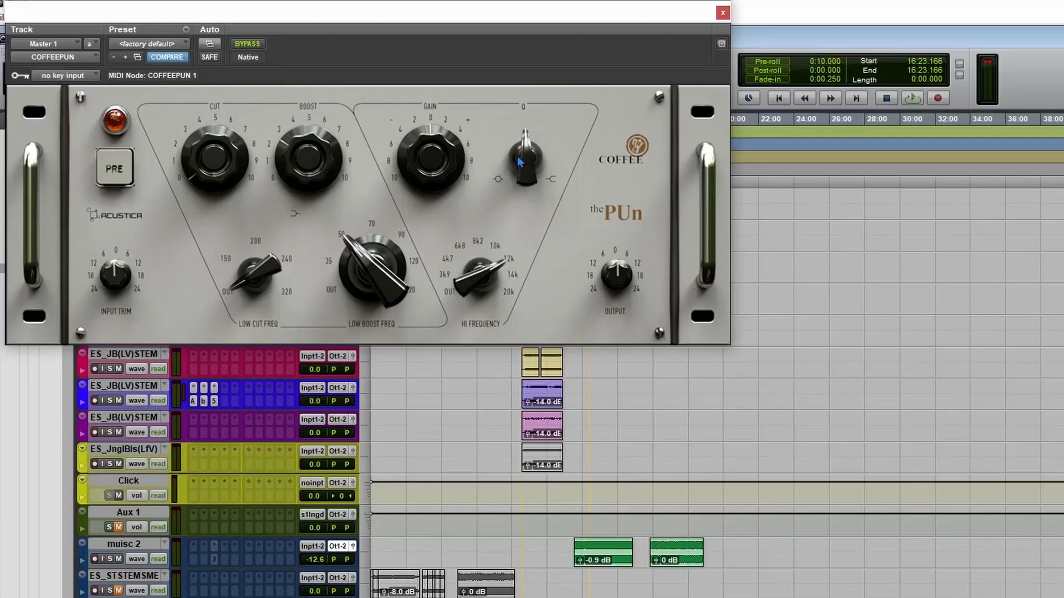
{"action": "left_click_drag", "start_coordinate": [520, 162], "coordinate": [505, 75]}
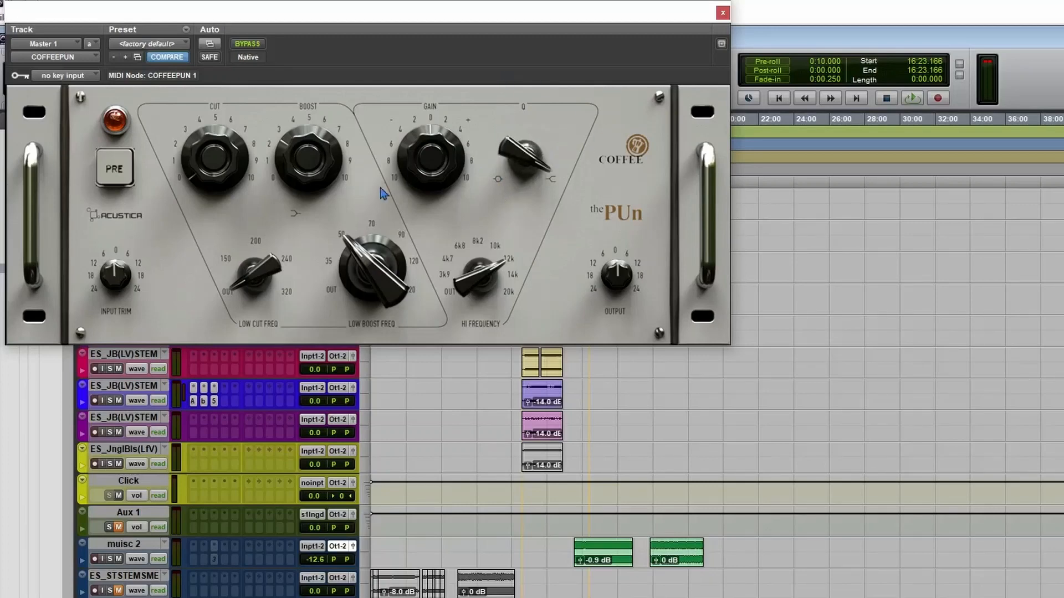
{"action": "left_click_drag", "start_coordinate": [409, 134], "coordinate": [445, 173]}
{"action": "key", "text": "space"}
{"action": "mouse_move", "coordinate": [450, 157]}
{"action": "left_mouse_down"}
{"action": "mouse_move", "coordinate": [465, 123]}
{"action": "mouse_move", "coordinate": [468, 162]}
{"action": "left_mouse_up"}
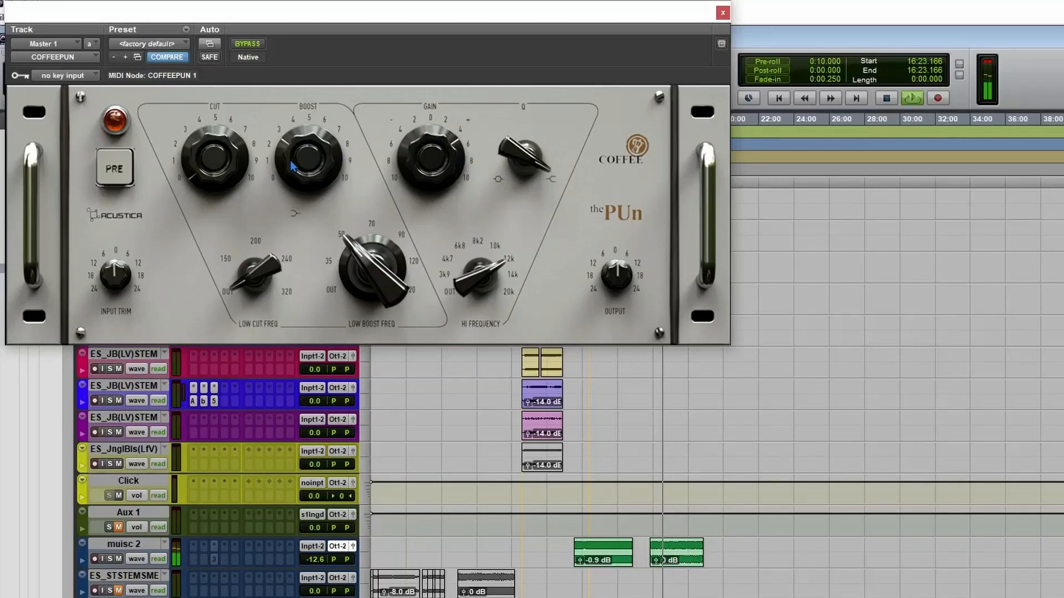
{"action": "mouse_move", "coordinate": [432, 158]}
{"action": "left_mouse_down"}
{"action": "mouse_move", "coordinate": [430, 170]}
{"action": "mouse_move", "coordinate": [432, 157]}
{"action": "left_mouse_up"}
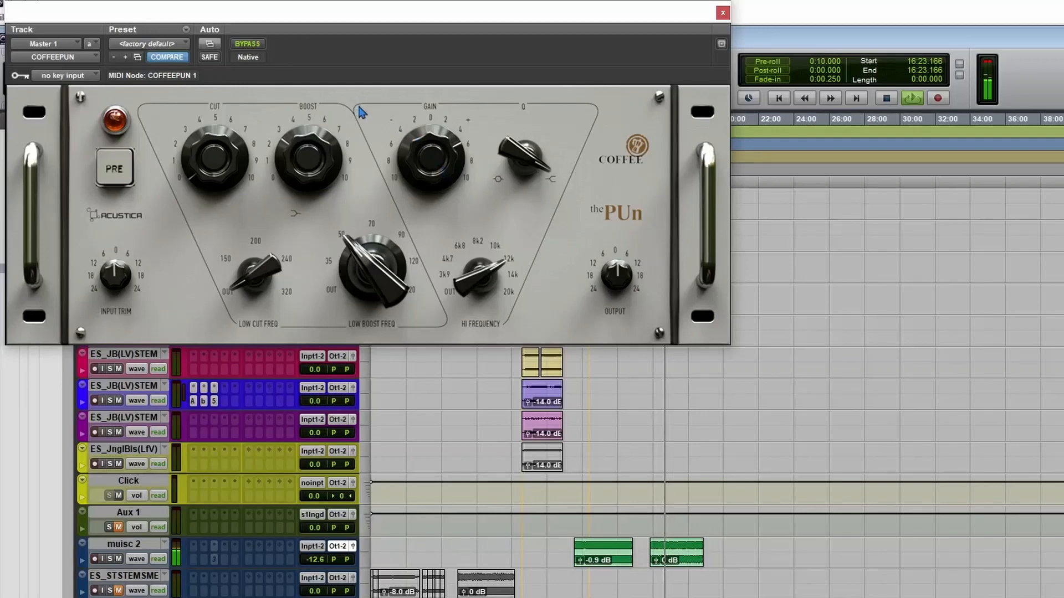
{"action": "key", "text": "space"}
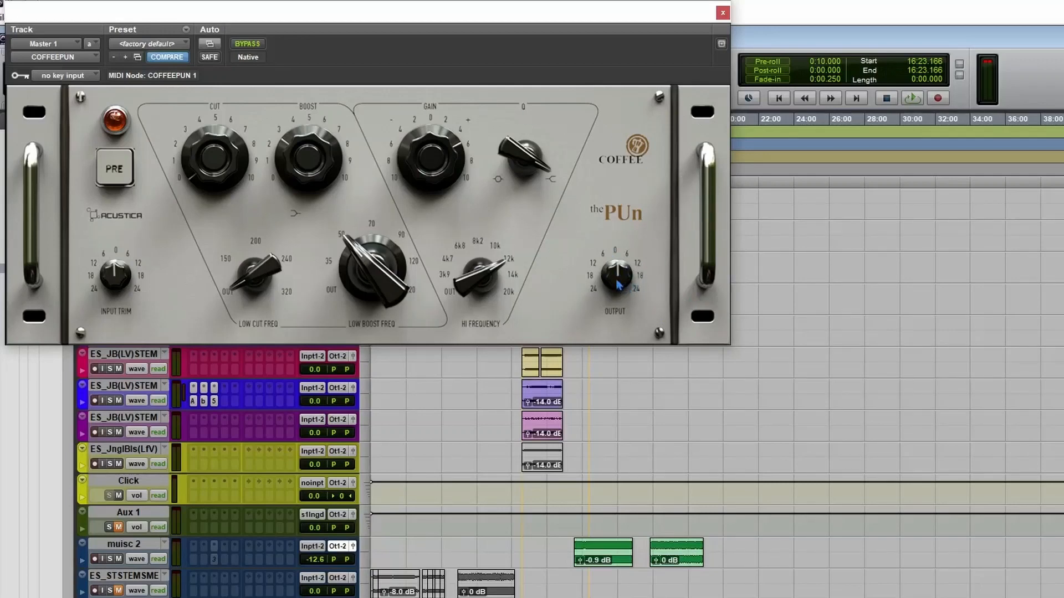
Audition a slight output level boost during playback, returning Output to 0.
{"action": "mouse_move", "coordinate": [619, 284]}
{"action": "left_mouse_down"}
{"action": "mouse_move", "coordinate": [629, 261]}
{"action": "mouse_move", "coordinate": [623, 278]}
{"action": "left_mouse_up"}
{"action": "key", "text": "space"}
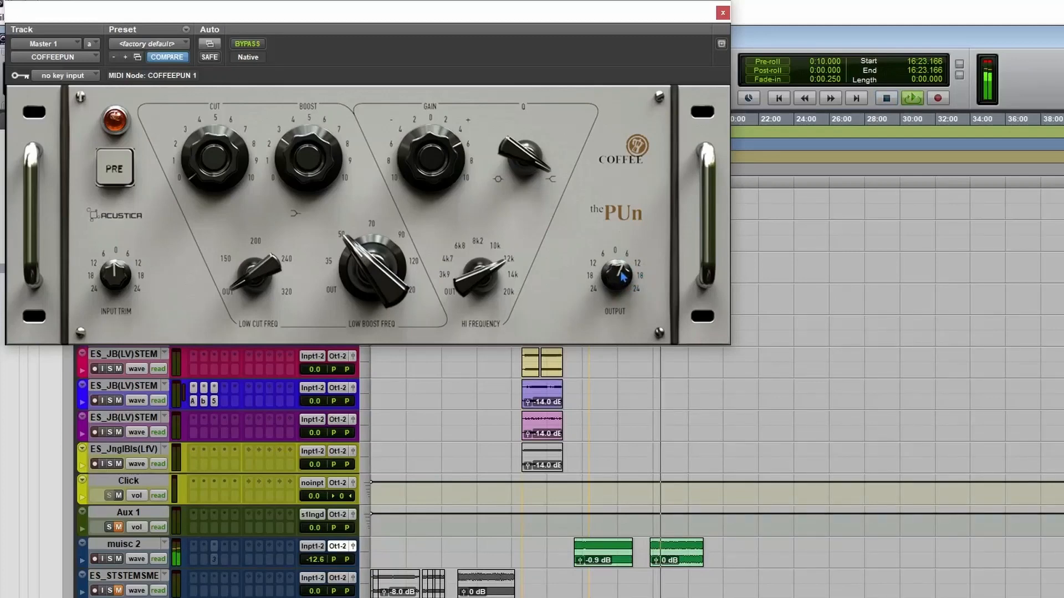
{"action": "left_click_drag", "start_coordinate": [619, 275], "coordinate": [619, 283]}
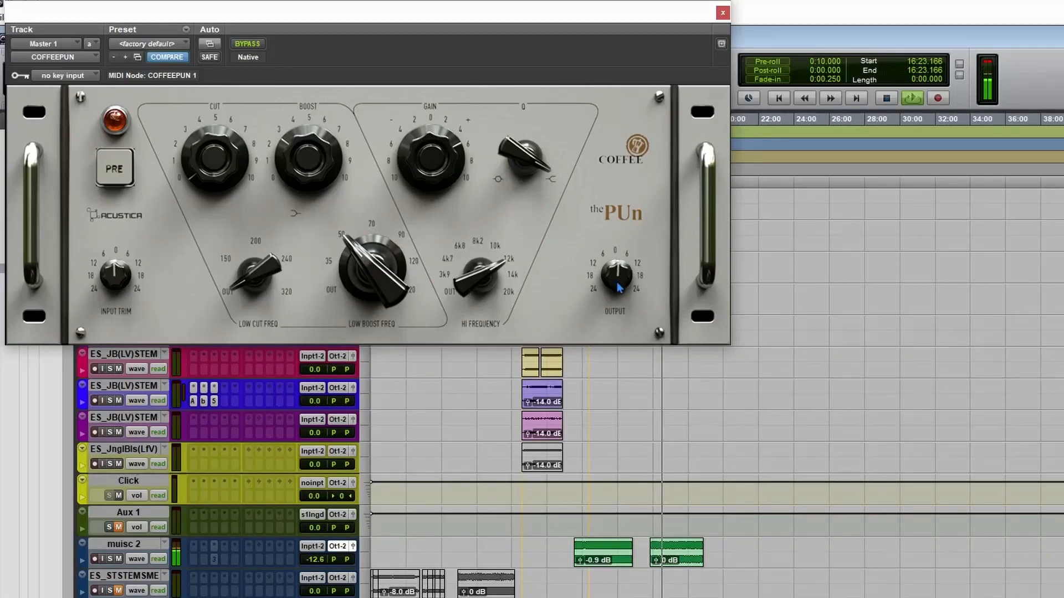
{"action": "key", "text": "space"}
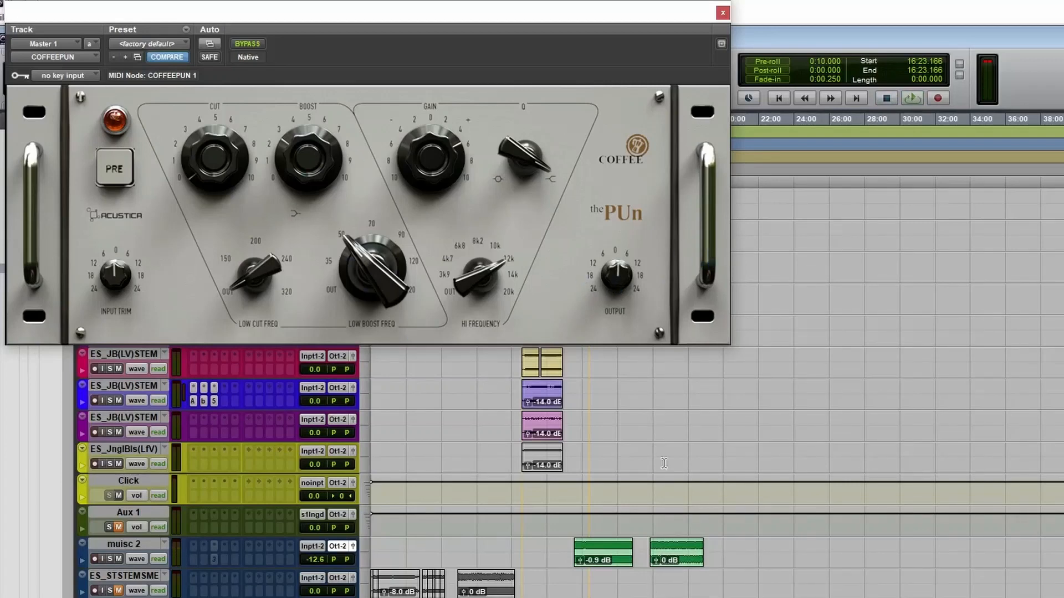
Play the second muisc 2 clip from near its start and bypass COFFEEPUN to compare the unprocessed sound.
{"action": "left_click", "coordinate": [249, 45]}
{"action": "left_click", "coordinate": [652, 549]}
{"action": "key", "text": "space"}
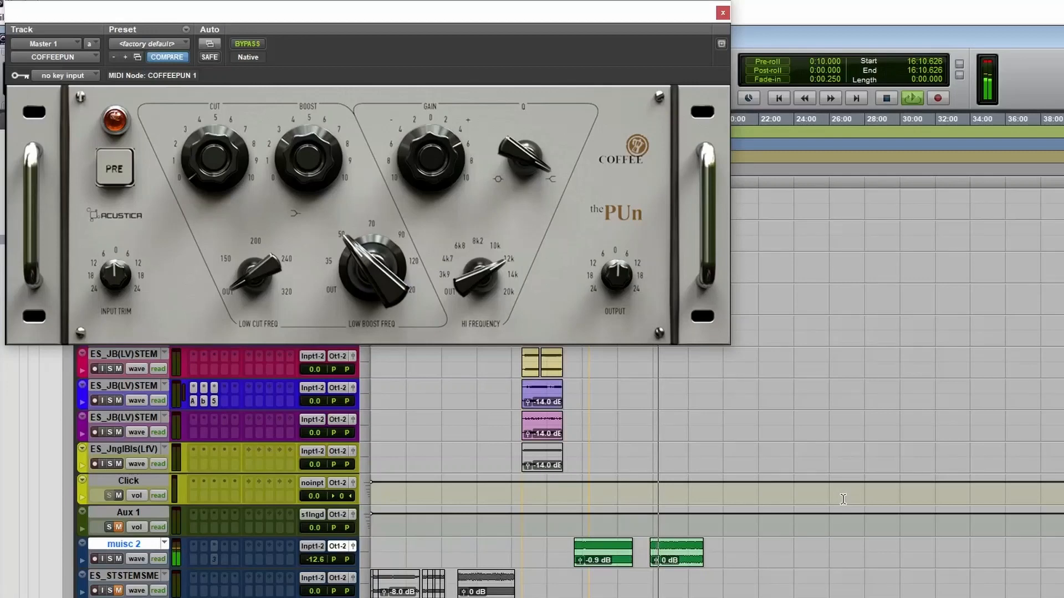
{"action": "left_click", "coordinate": [255, 47]}
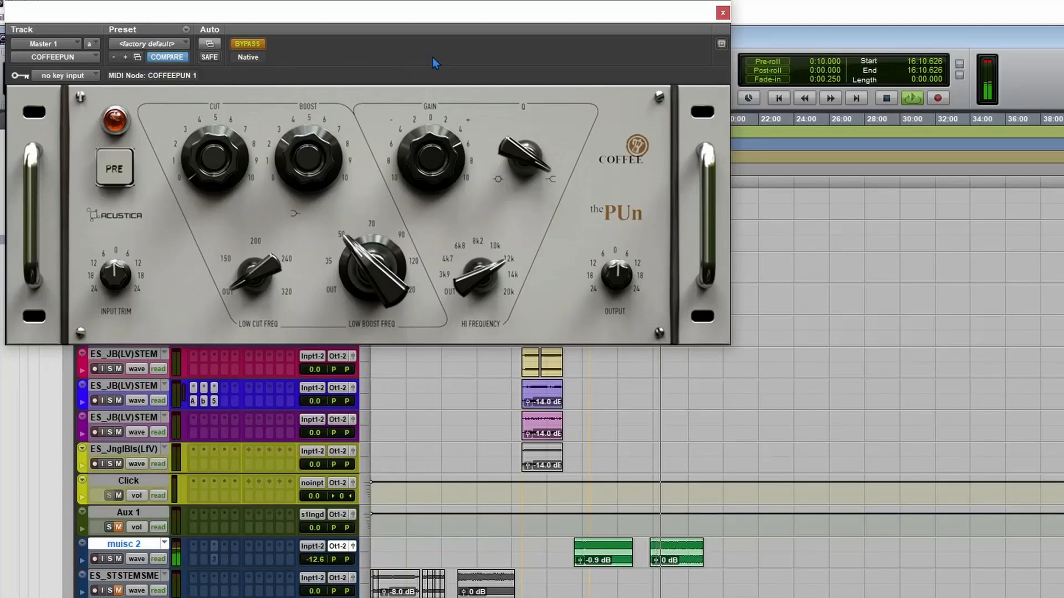
Play the bass stem from the start of the phrase following its first silent gap, with the timeline magnified.
{"action": "key", "text": "shift+e"}
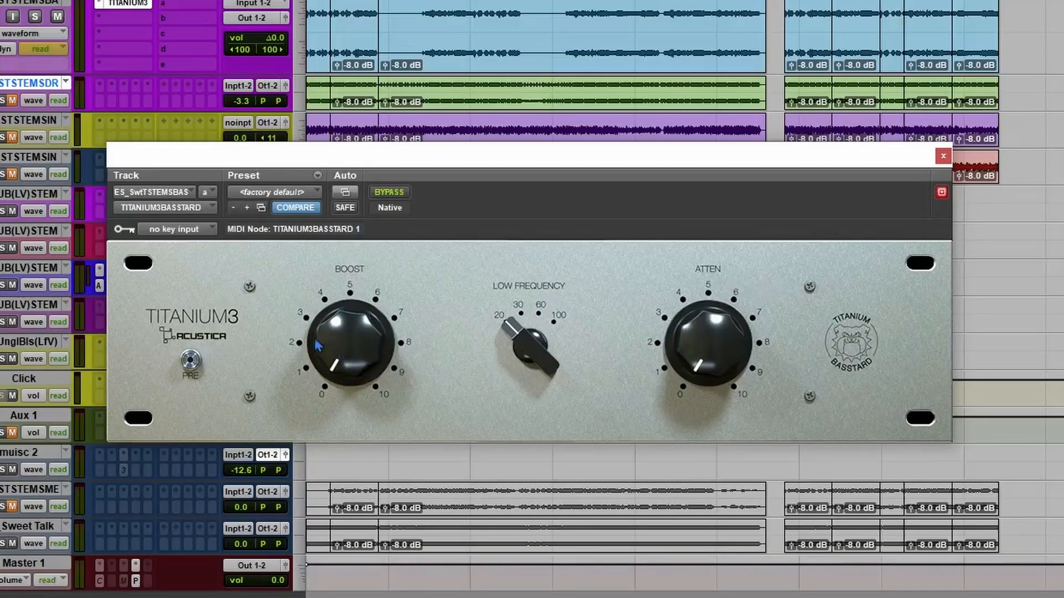
{"action": "left_click", "coordinate": [423, 20]}
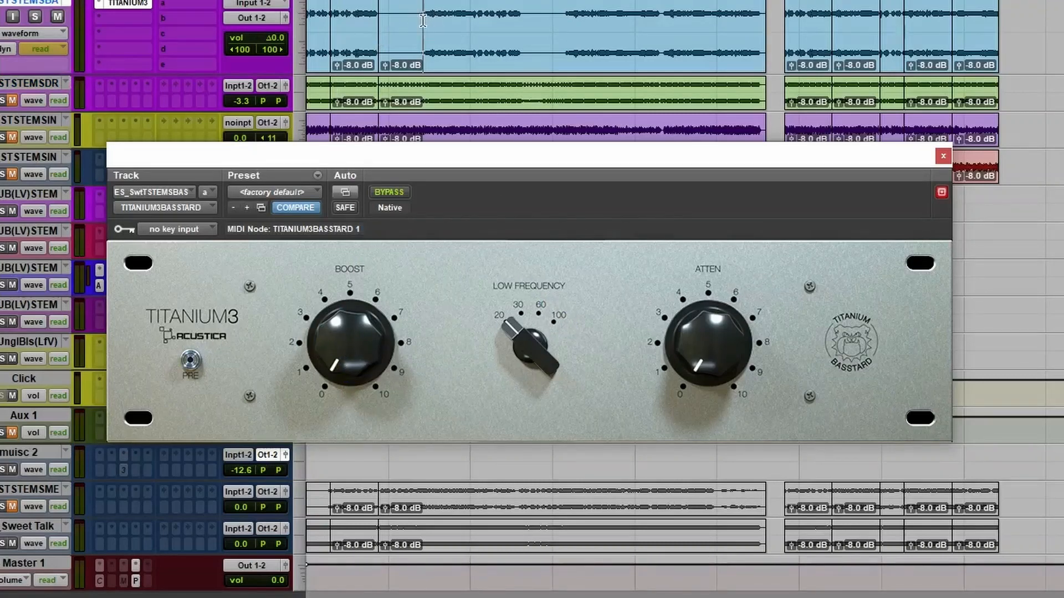
{"action": "key", "text": "space"}
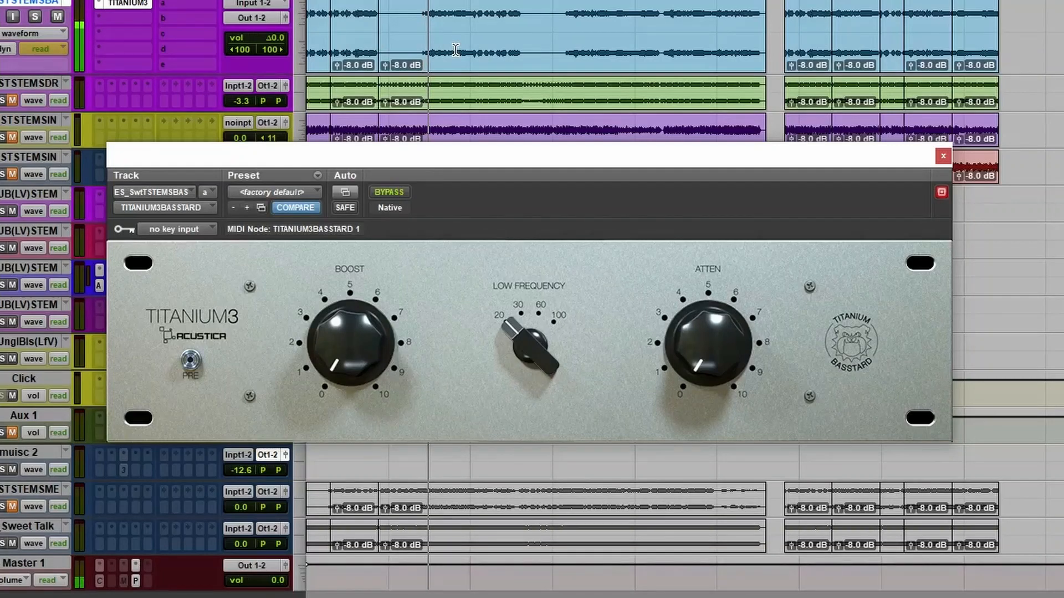
{"action": "key", "text": "t"}
{"action": "key", "text": "t"}
{"action": "key", "text": "t"}
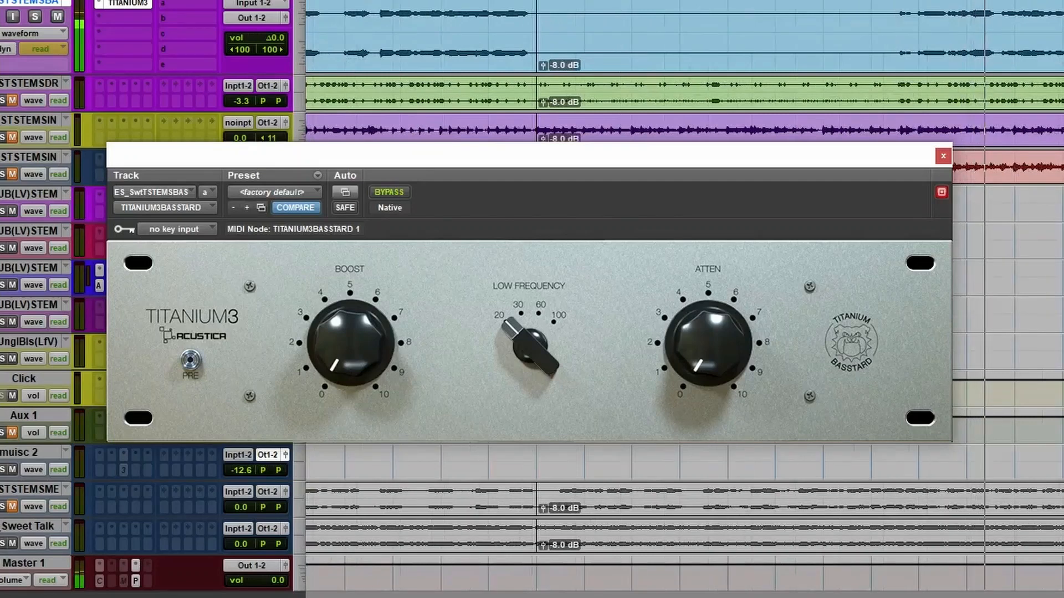
Select the short bass stem passage following the second silent gap and play just that selection.
{"action": "key", "text": "space"}
{"action": "left_click_drag", "start_coordinate": [909, 36], "coordinate": [1011, 49]}
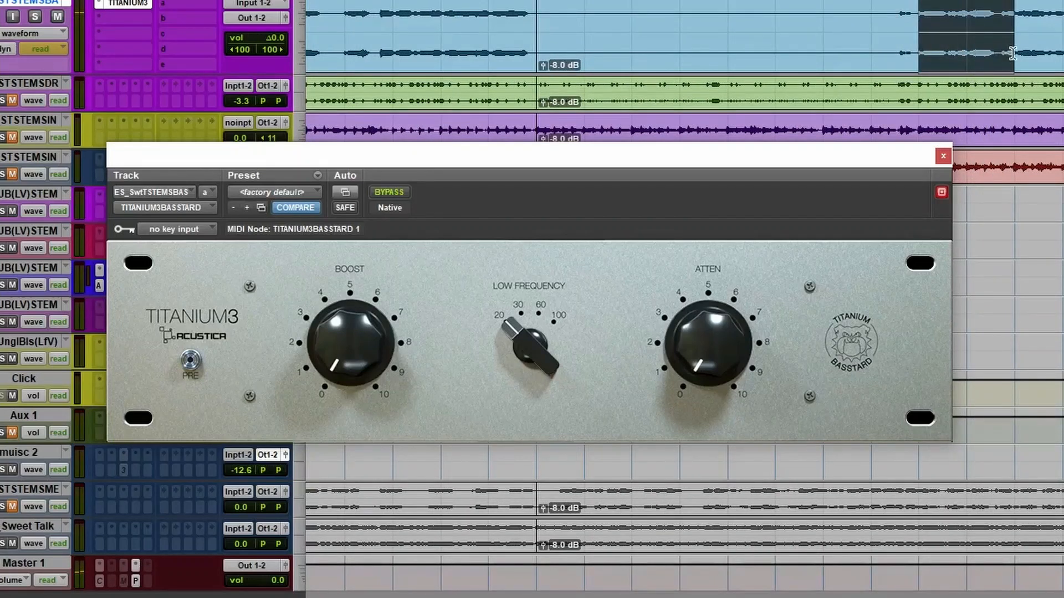
{"action": "key", "text": "space"}
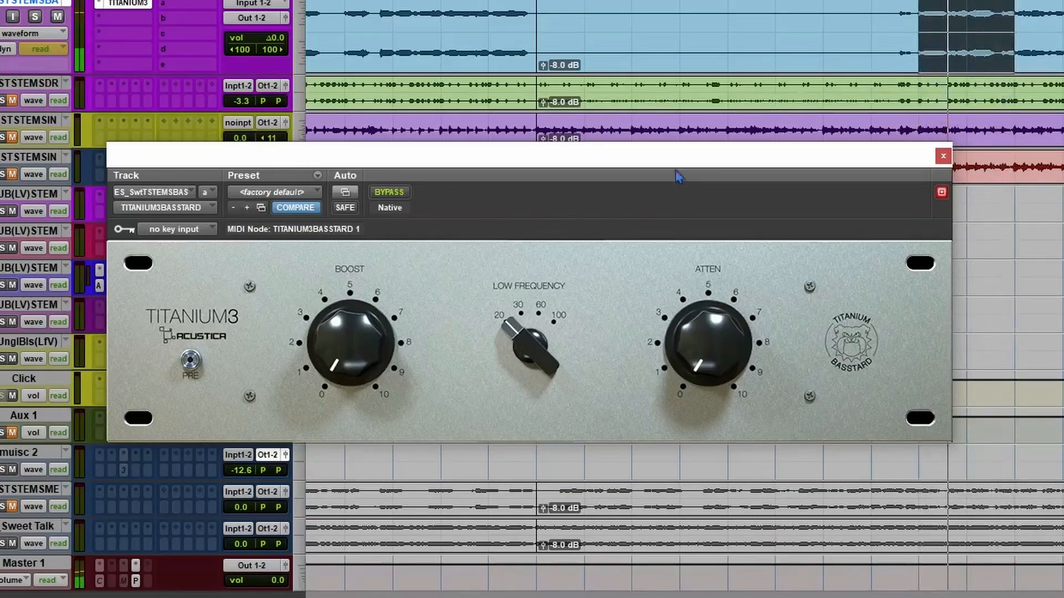
{"action": "key", "text": "space"}
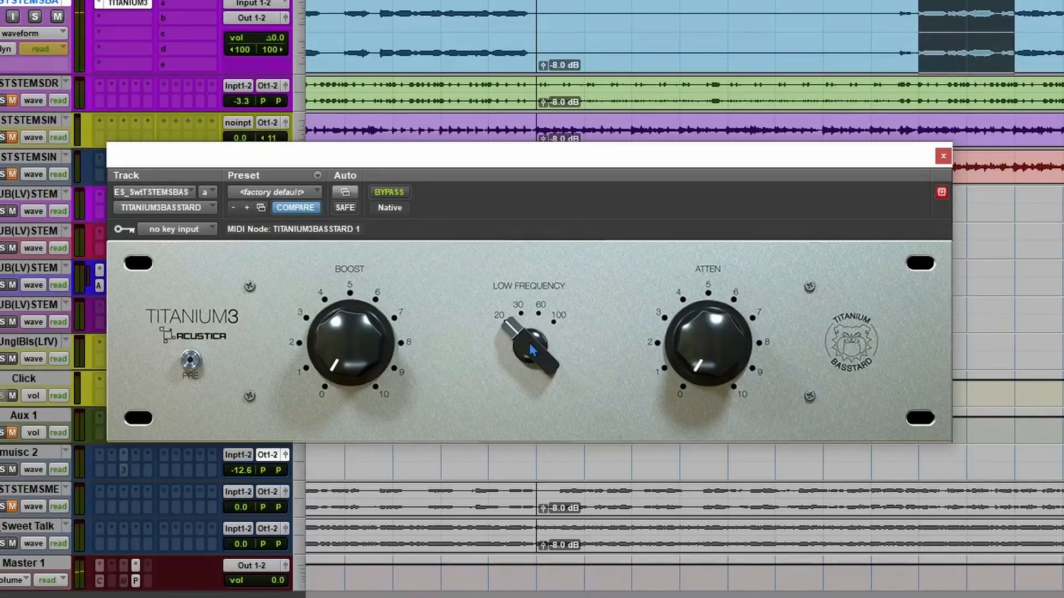
Set TITANIUM3BASSTARD's Low Frequency to 30 and audition raising Boost during playback, settling at about 2.
{"action": "left_click_drag", "start_coordinate": [529, 343], "coordinate": [519, 285]}
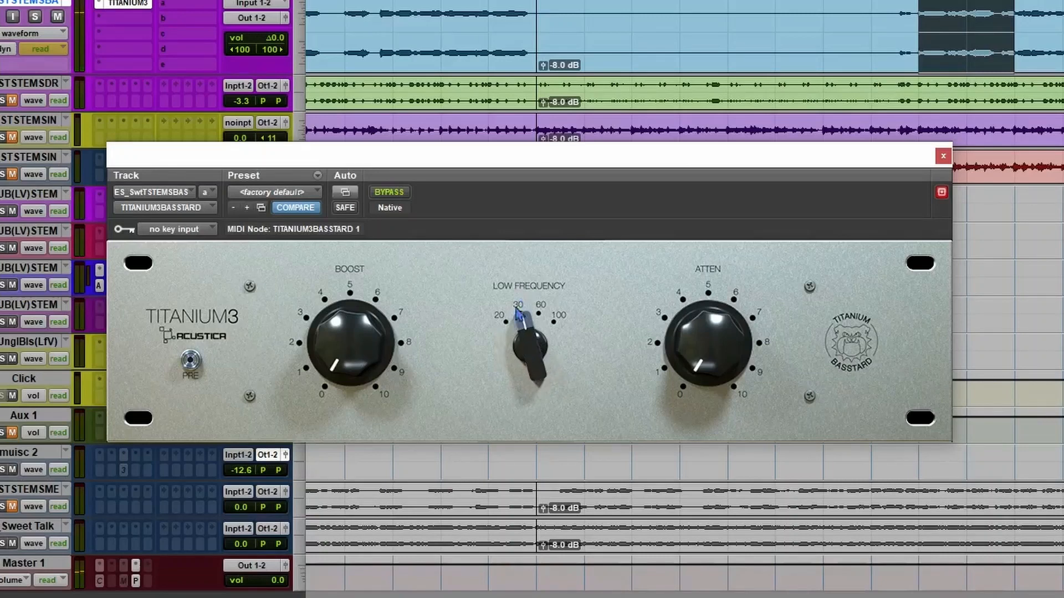
{"action": "key", "text": "space"}
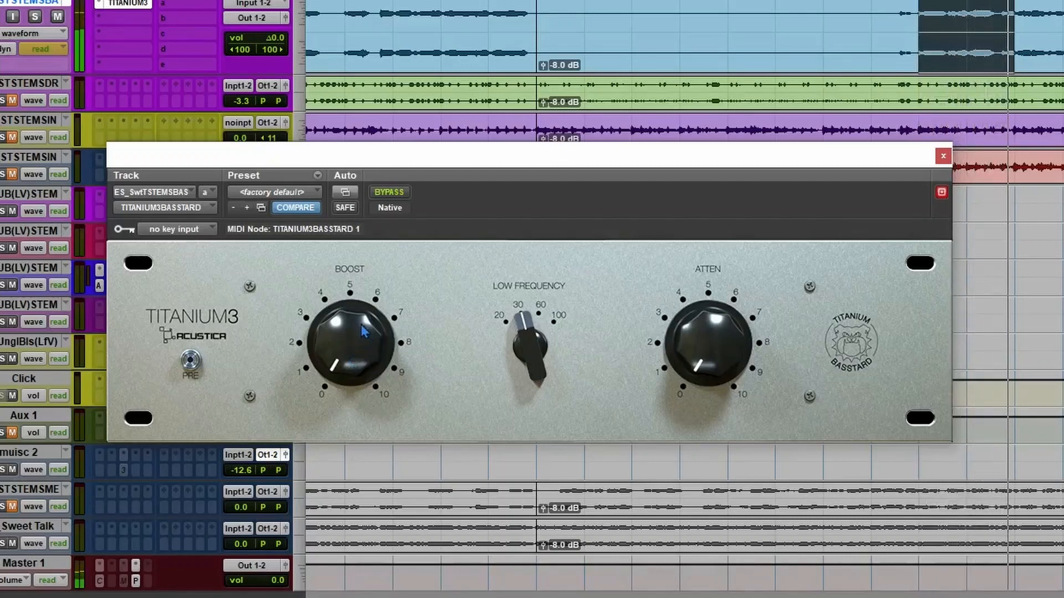
{"action": "left_click_drag", "start_coordinate": [355, 340], "coordinate": [367, 290]}
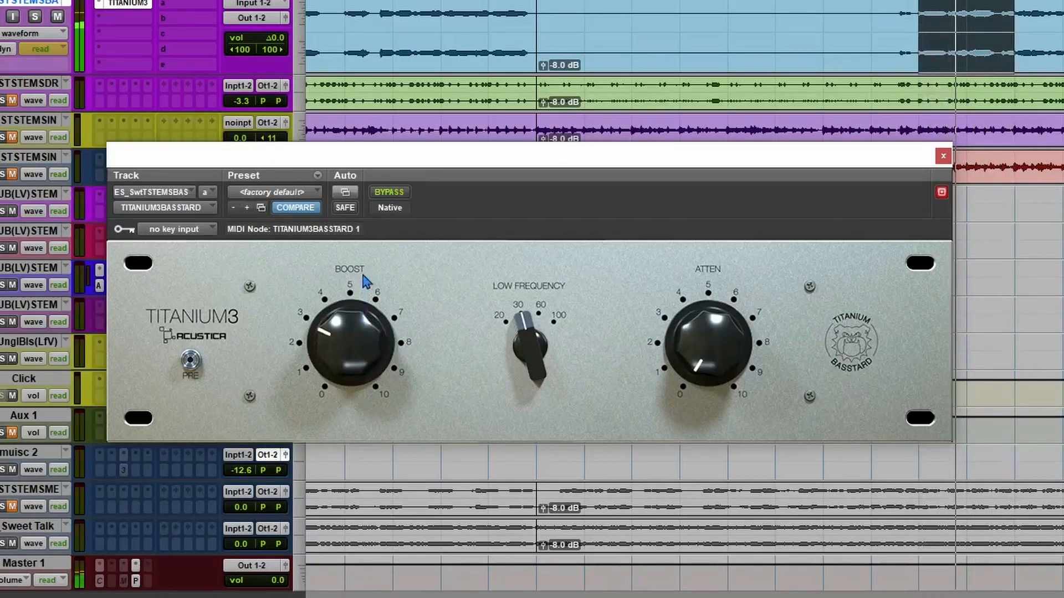
{"action": "left_click_drag", "start_coordinate": [348, 341], "coordinate": [352, 376]}
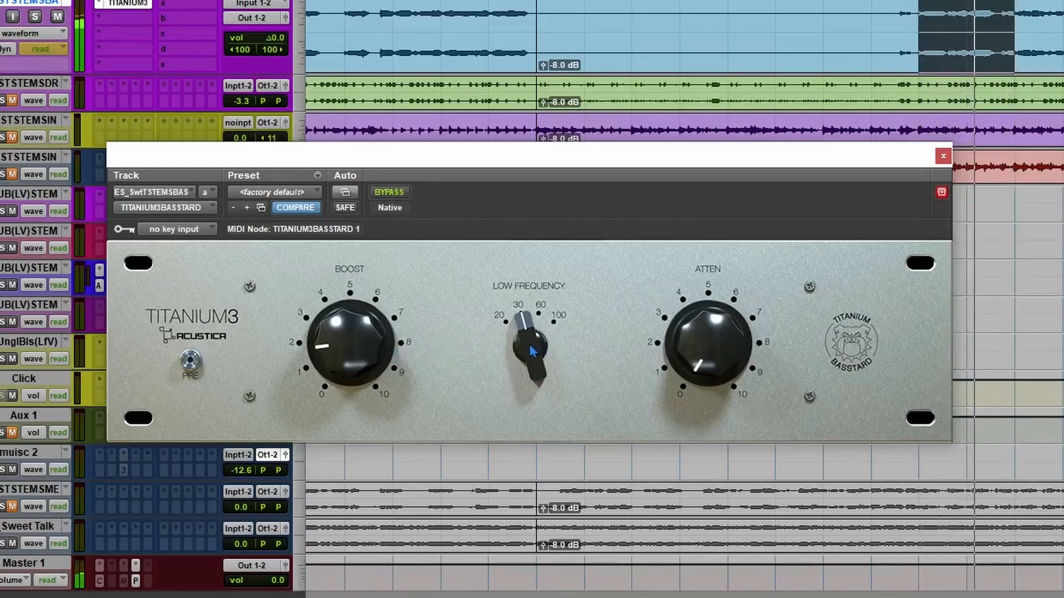
{"action": "key", "text": "space"}
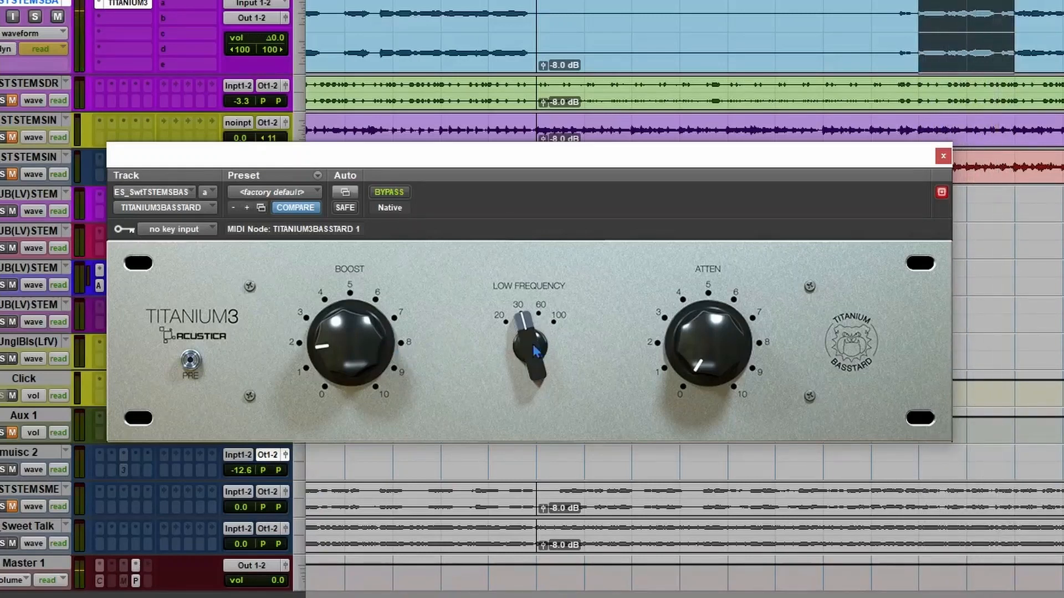
Switch Low Frequency to 60 and play the selected bass passage, toggling the effect bypass to compare.
{"action": "left_click", "coordinate": [536, 350]}
{"action": "key", "text": "space"}
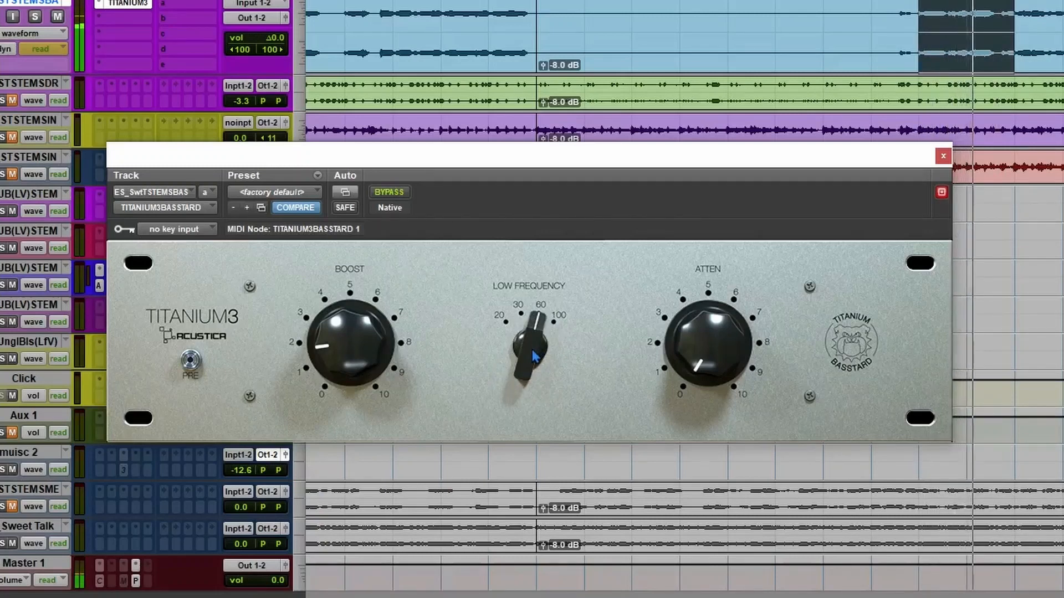
{"action": "left_click", "coordinate": [389, 195]}
{"action": "left_click", "coordinate": [390, 193]}
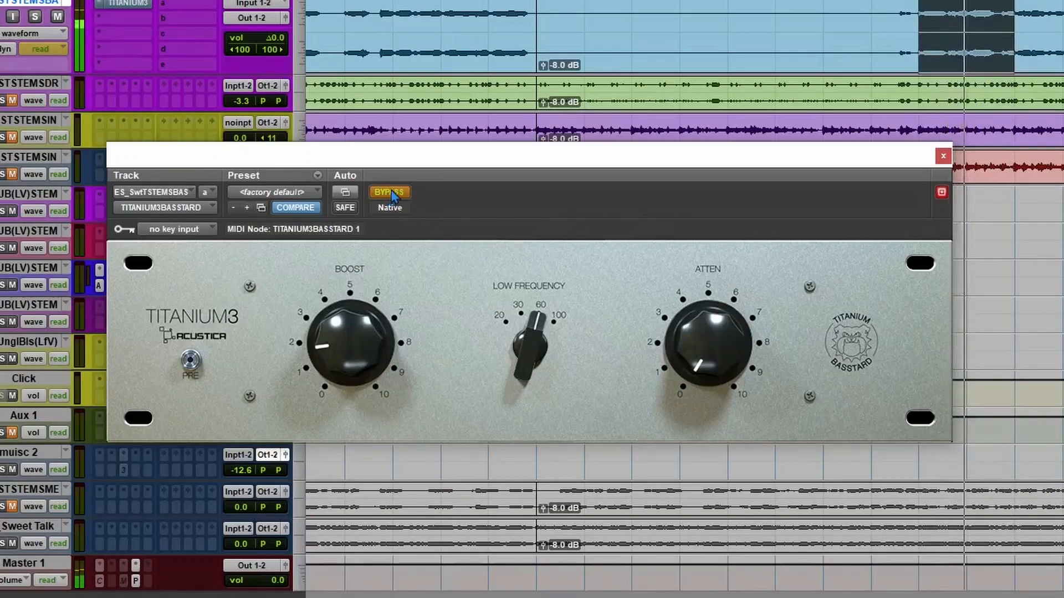
Switch Low Frequency to 100 and toggle the effect bypass on and off during playback.
{"action": "left_click", "coordinate": [537, 326]}
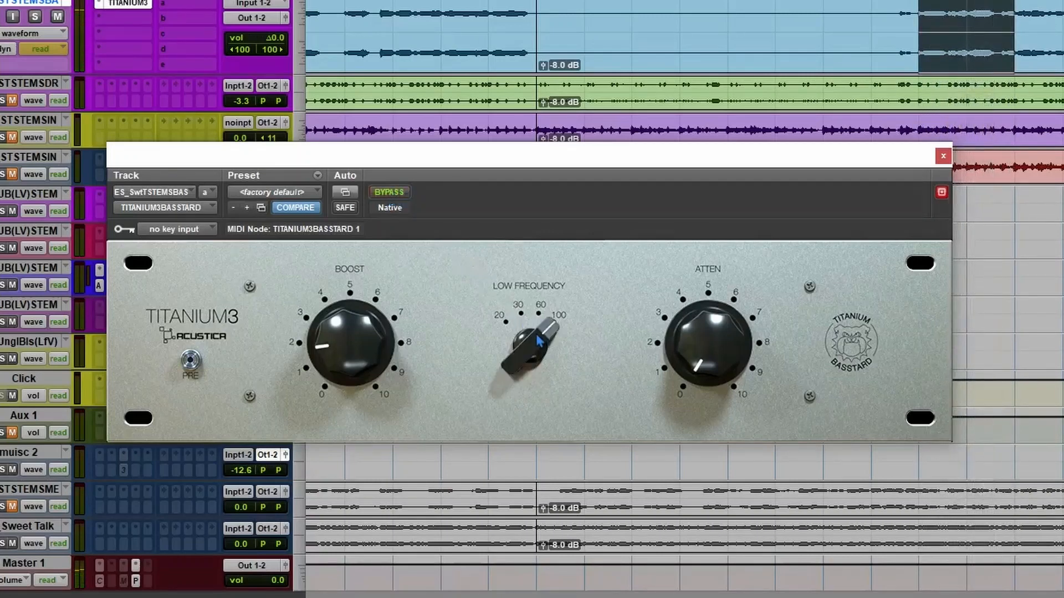
{"action": "left_click", "coordinate": [400, 194]}
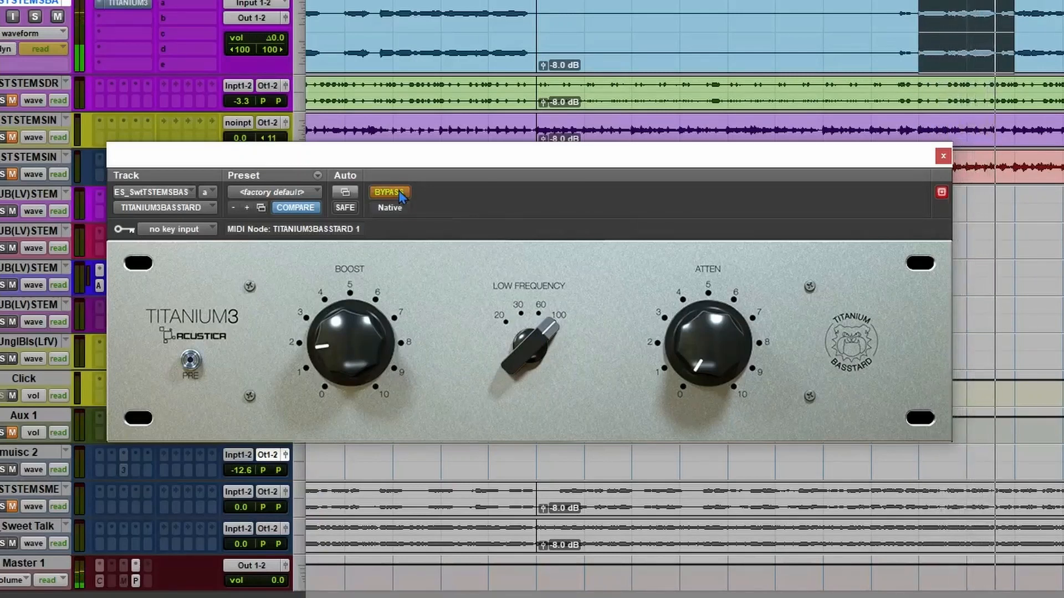
{"action": "left_click", "coordinate": [400, 194]}
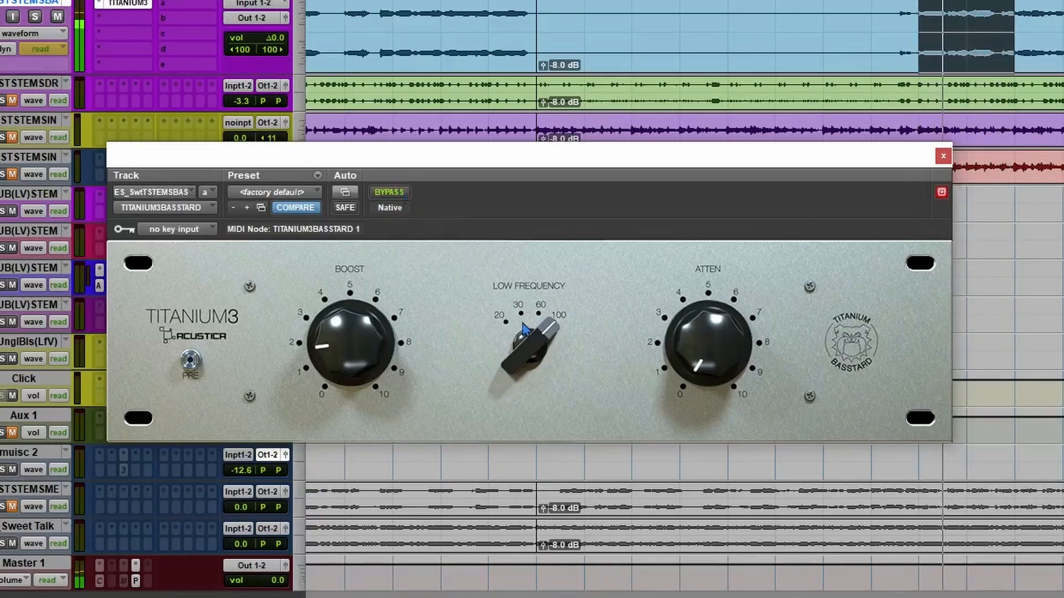
Return Low Frequency to 30 and compare the bass with the effect bypassed and active.
{"action": "left_click_drag", "start_coordinate": [528, 331], "coordinate": [544, 335]}
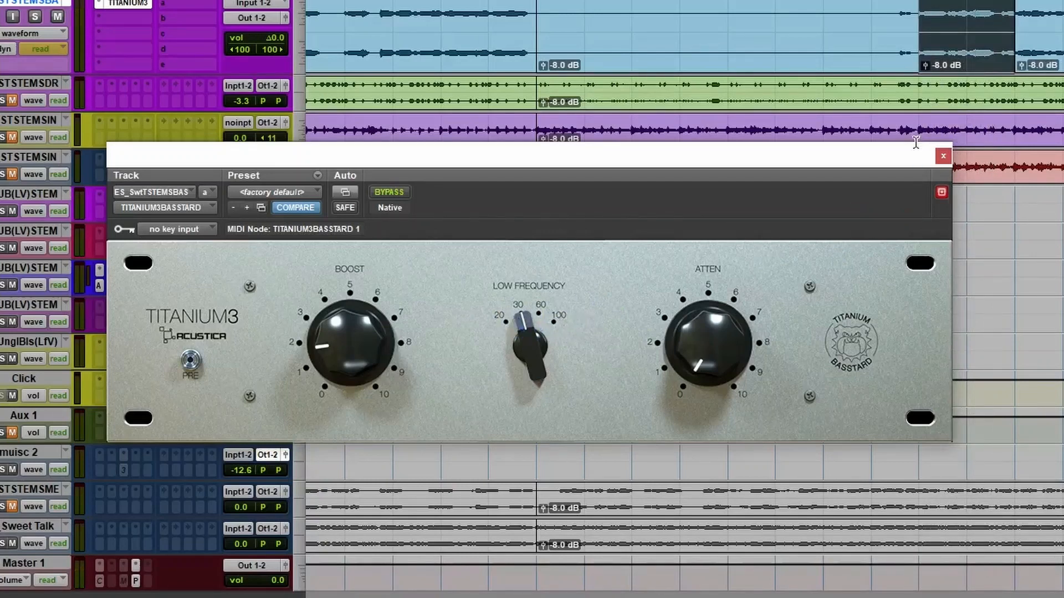
{"action": "left_click", "coordinate": [395, 193]}
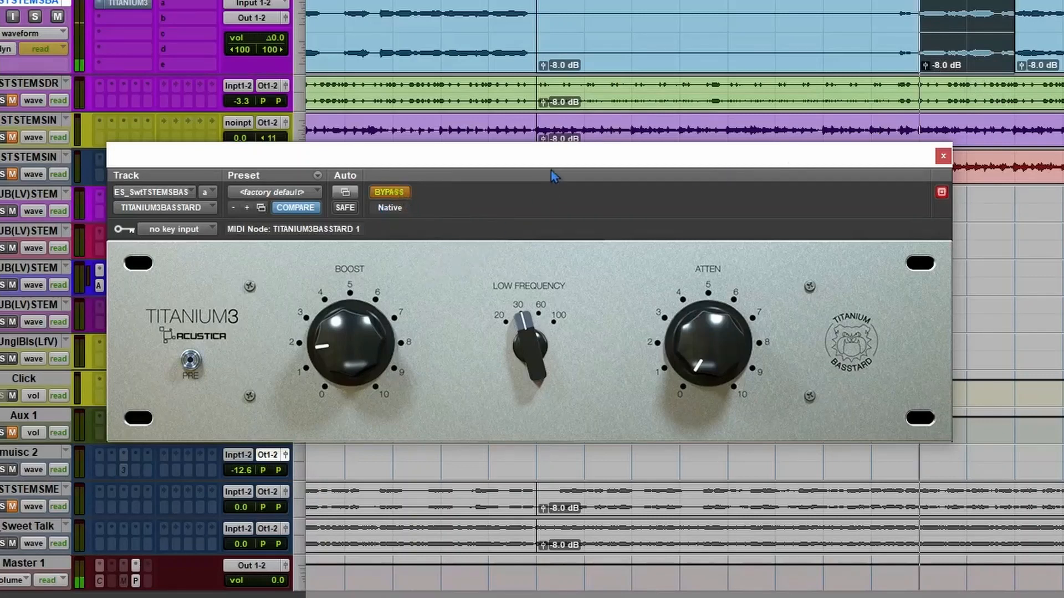
{"action": "left_click", "coordinate": [396, 193]}
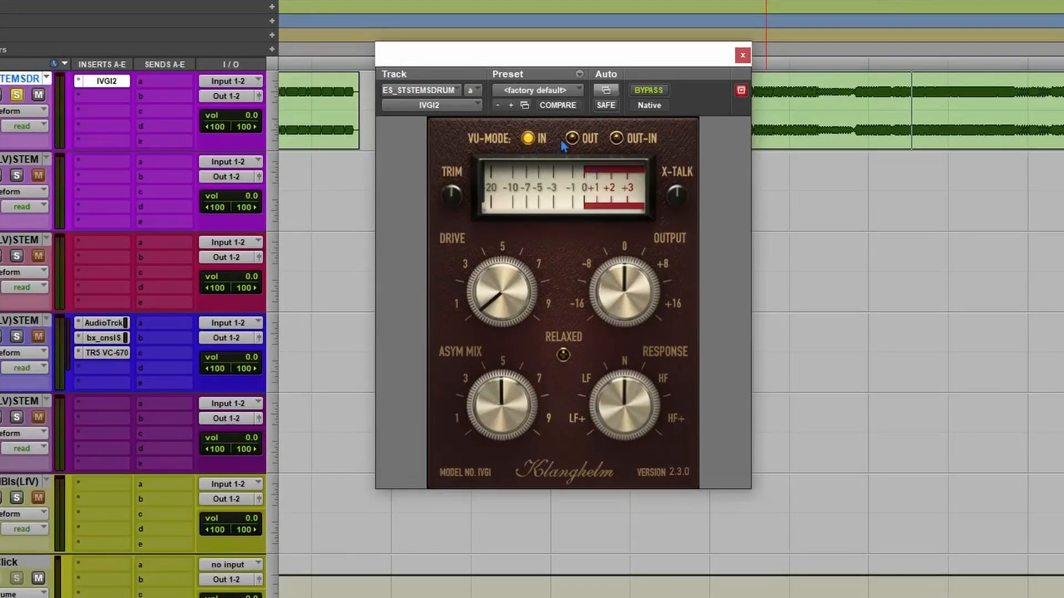
Cycle IVGI2's VU meter through the IN, OUT and OUT-IN modes on the drum stem, ending on OUT.
{"action": "left_click", "coordinate": [571, 138]}
{"action": "left_click", "coordinate": [616, 138]}
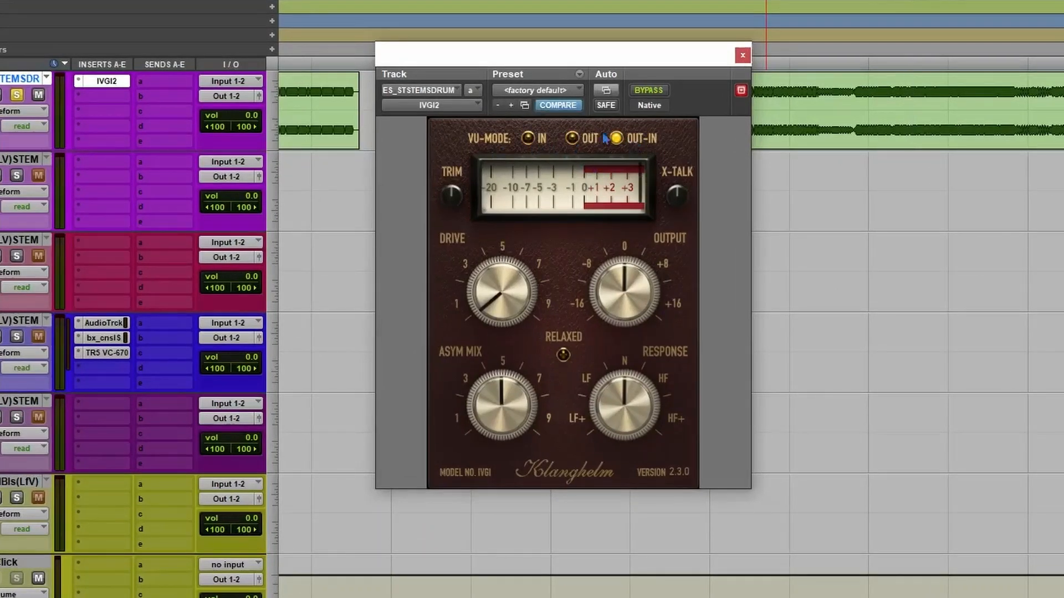
{"action": "left_click", "coordinate": [527, 139]}
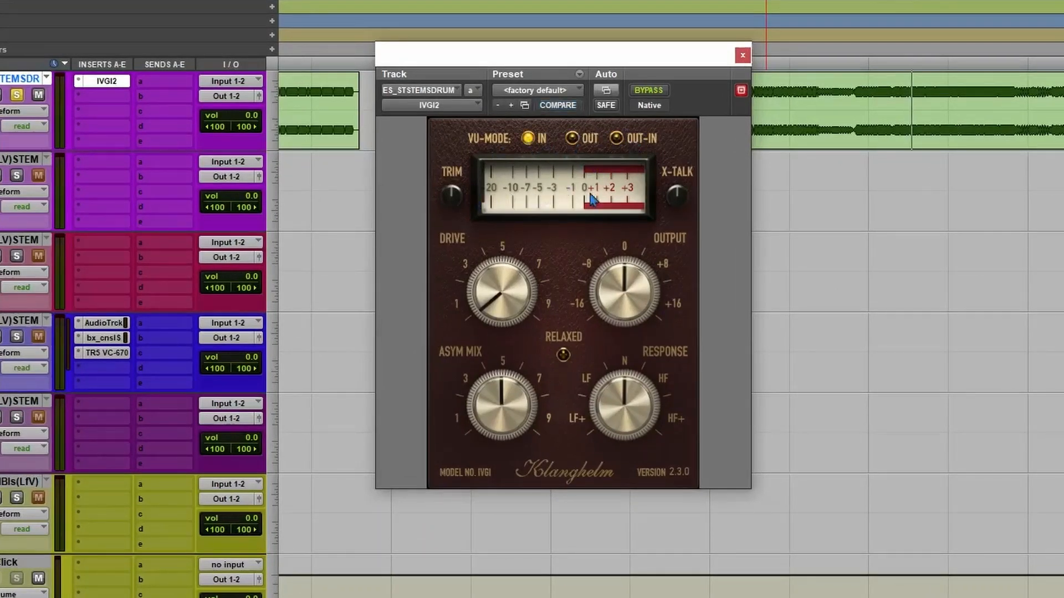
{"action": "left_click", "coordinate": [571, 138]}
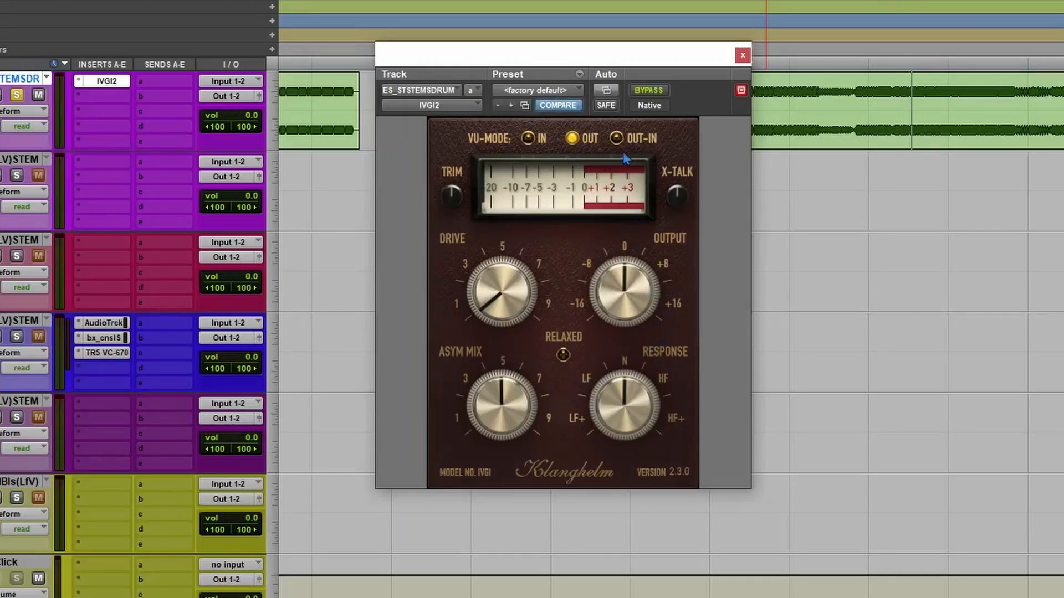
{"action": "left_click", "coordinate": [616, 138]}
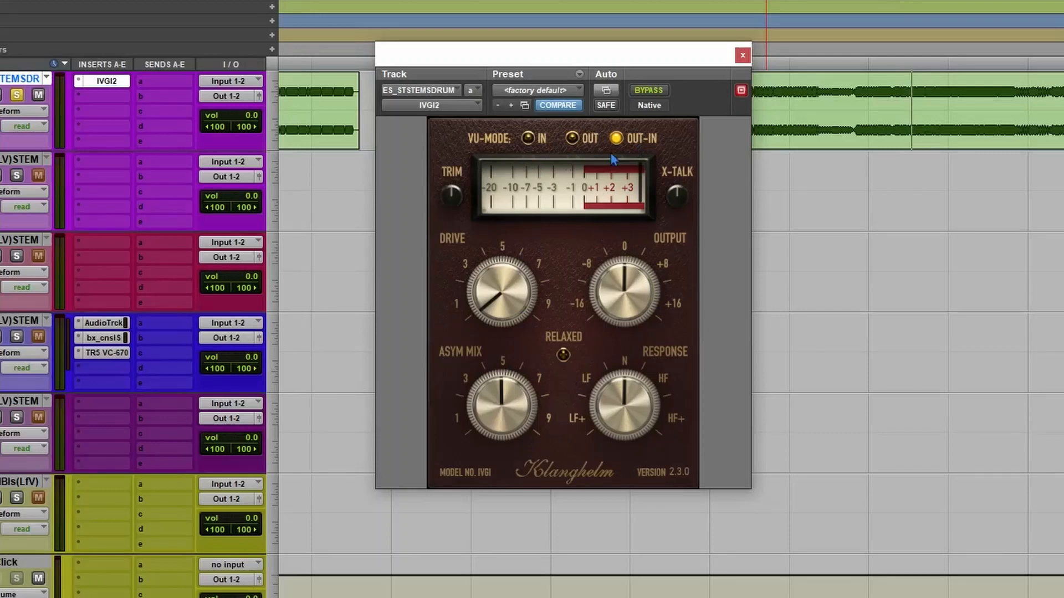
{"action": "left_click", "coordinate": [527, 138]}
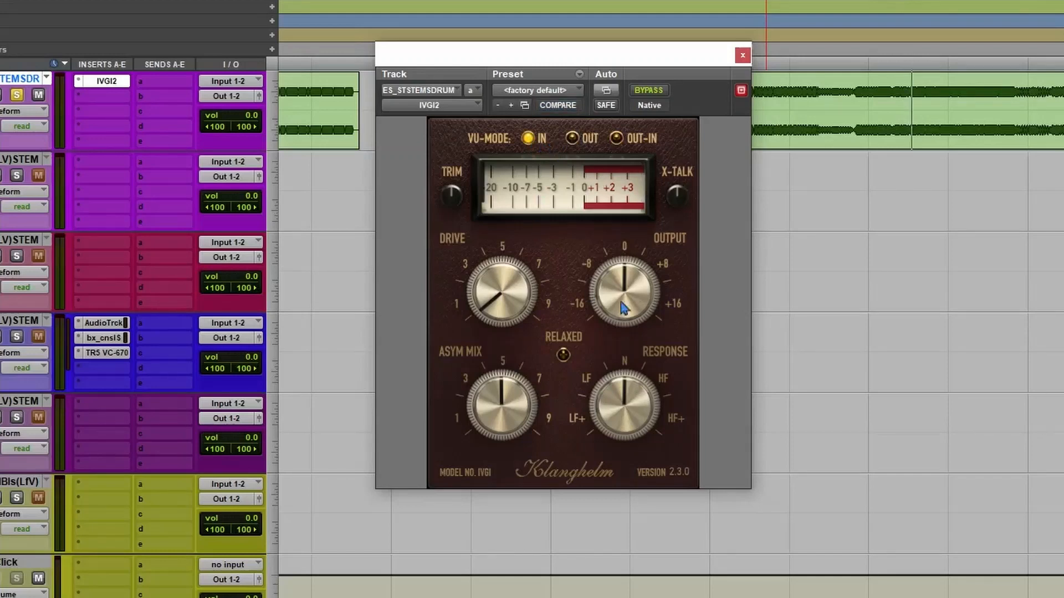
{"action": "left_click", "coordinate": [571, 138]}
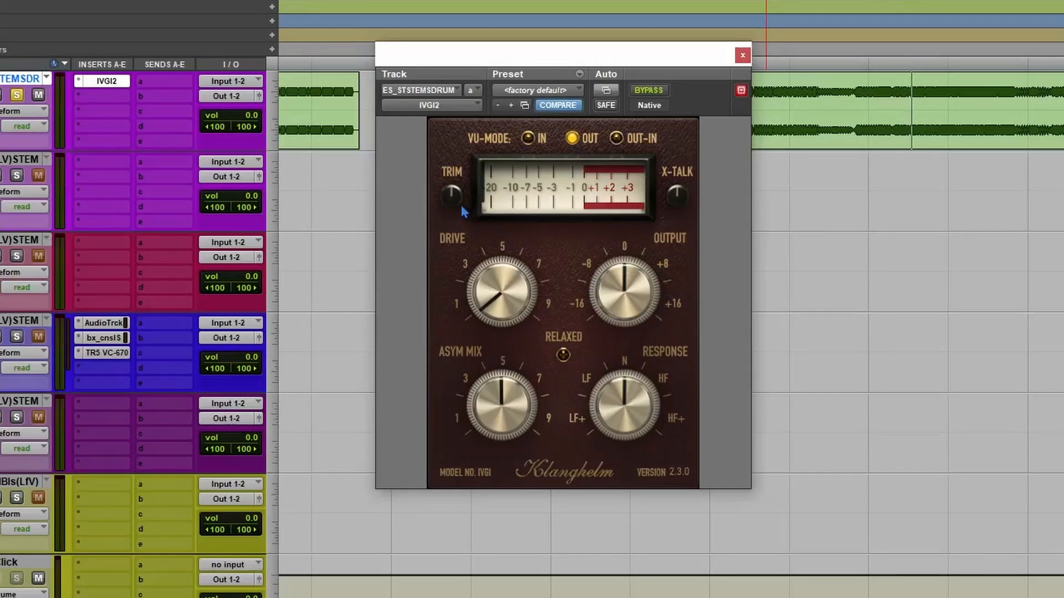
Turn up Trim and X-Talk on IVGI2 and audition the drum stem.
{"action": "left_click_drag", "start_coordinate": [456, 214], "coordinate": [456, 196]}
{"action": "left_click", "coordinate": [850, 115]}
{"action": "key", "text": "space"}
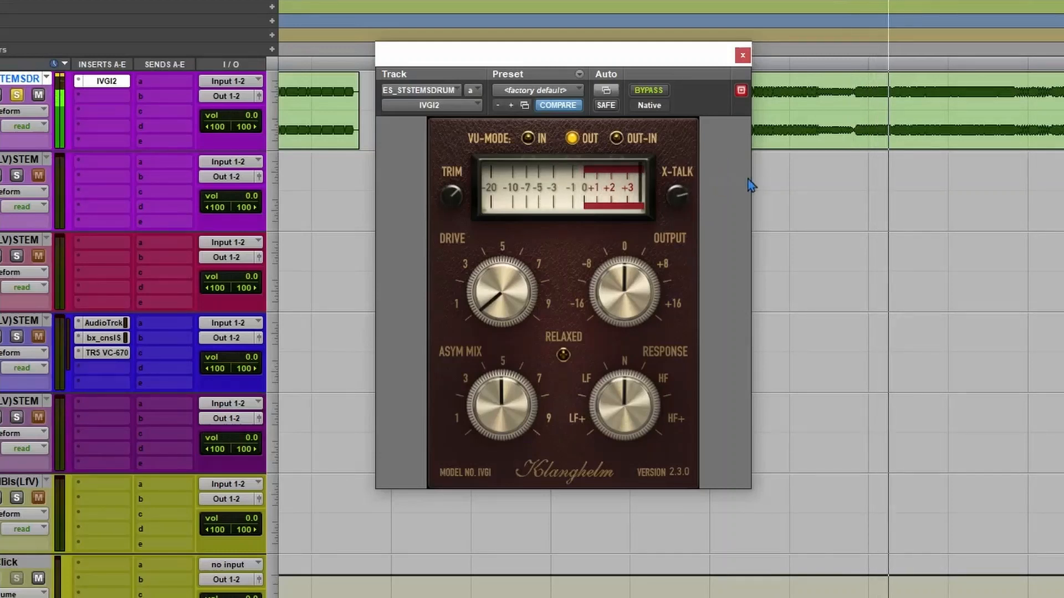
{"action": "left_click", "coordinate": [762, 169]}
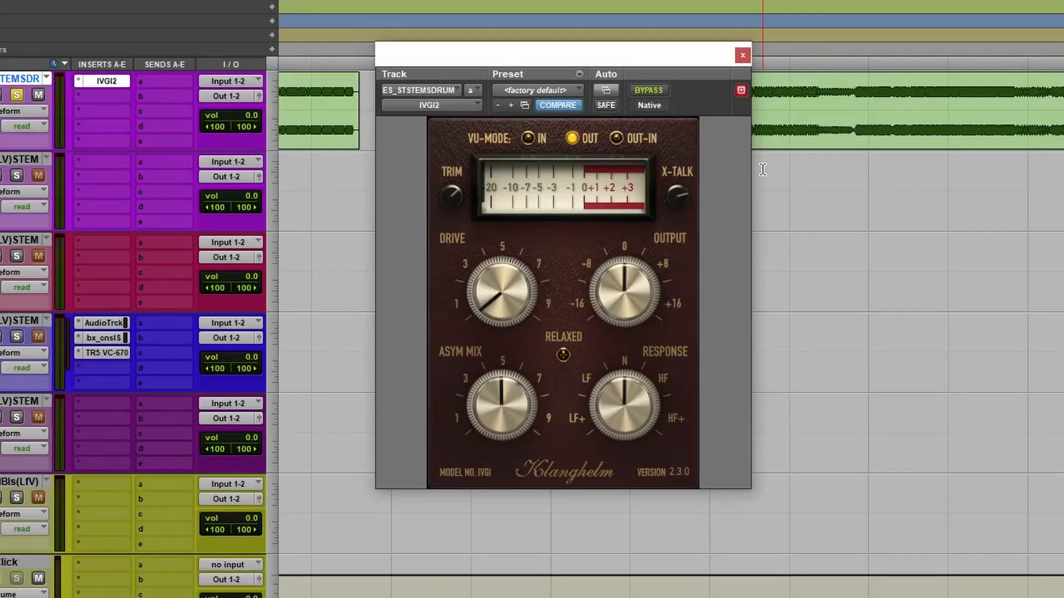
Play the drum stem again and turn X-Talk fully clockwise.
{"action": "left_click", "coordinate": [888, 239]}
{"action": "key", "text": "space"}
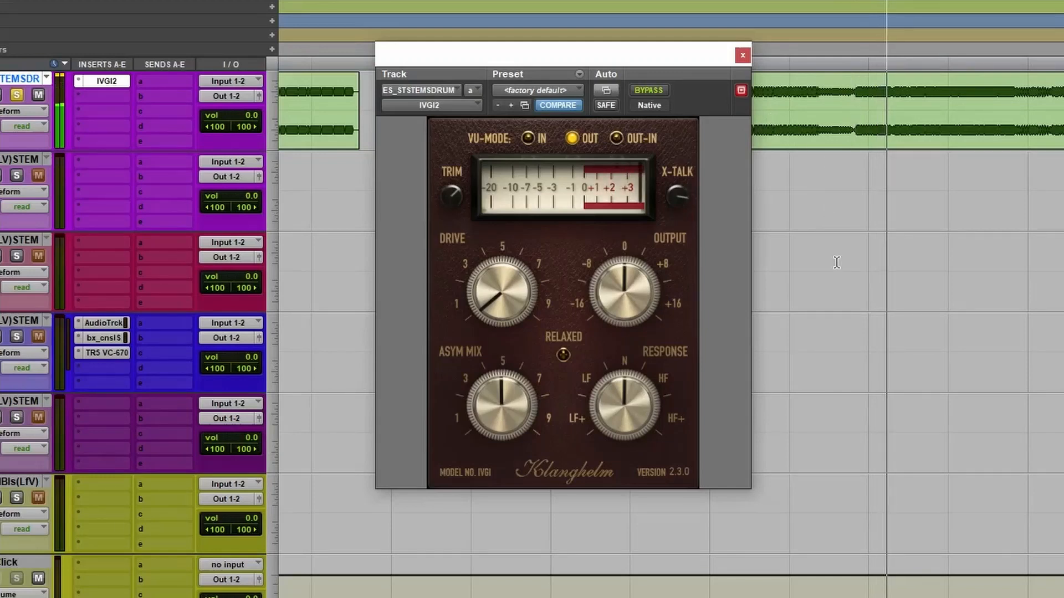
{"action": "key", "text": "space"}
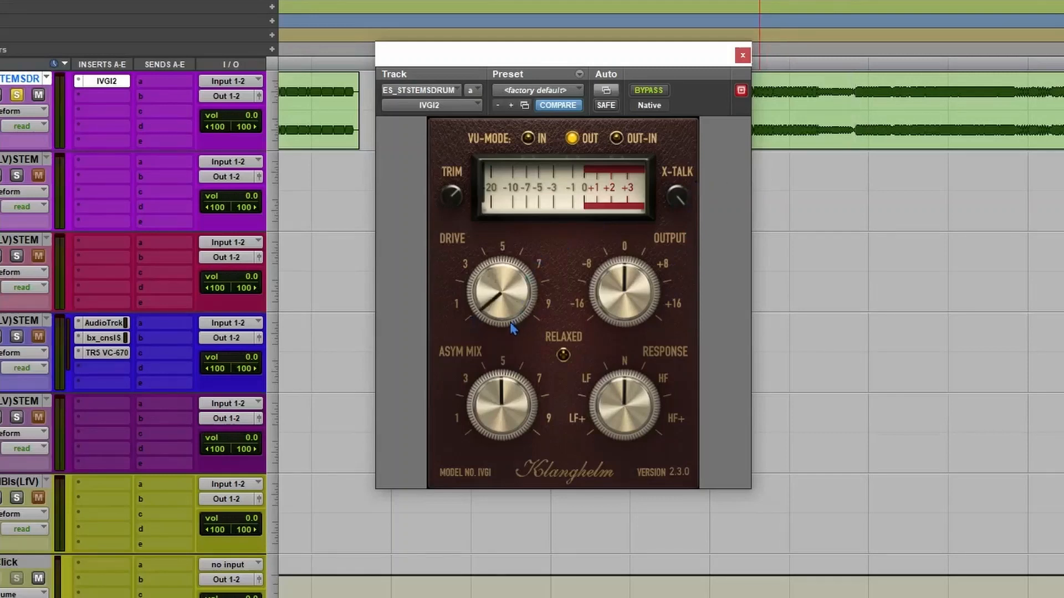
Audition a high Drive setting on the drums, settling just under 5 with Output at 0.
{"action": "left_click_drag", "start_coordinate": [529, 315], "coordinate": [537, 261]}
{"action": "key", "text": "space"}
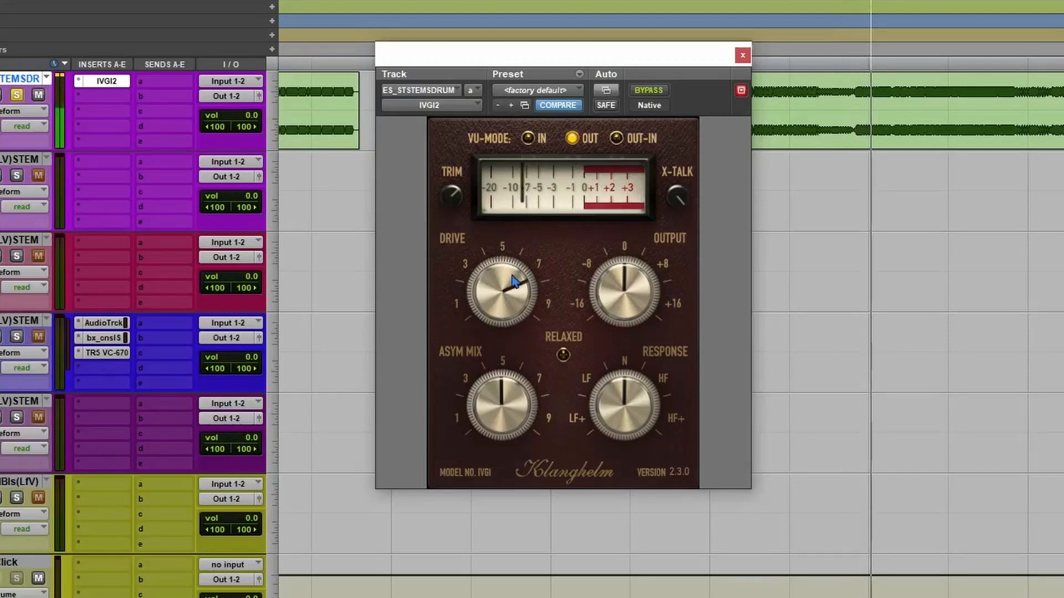
{"action": "mouse_move", "coordinate": [500, 303]}
{"action": "left_mouse_down"}
{"action": "mouse_move", "coordinate": [511, 291]}
{"action": "mouse_move", "coordinate": [501, 307]}
{"action": "left_mouse_up"}
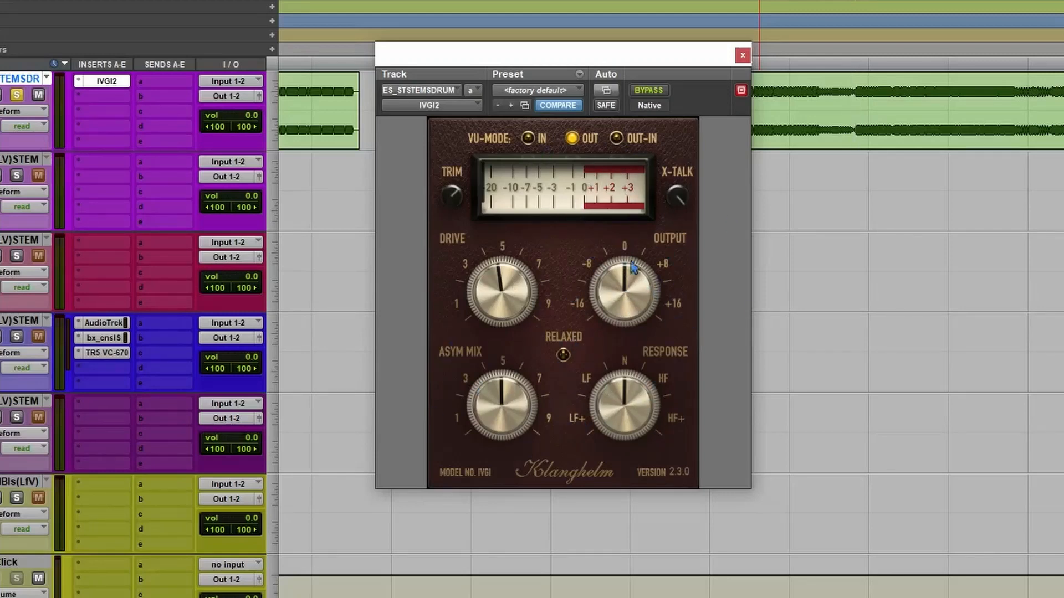
{"action": "mouse_move", "coordinate": [624, 287]}
{"action": "left_mouse_down"}
{"action": "mouse_move", "coordinate": [636, 285]}
{"action": "mouse_move", "coordinate": [624, 293]}
{"action": "left_mouse_up"}
Sweep Asym Mix from minimum to maximum and back to minimum, and play the drum stem.
{"action": "left_click_drag", "start_coordinate": [501, 428], "coordinate": [497, 502]}
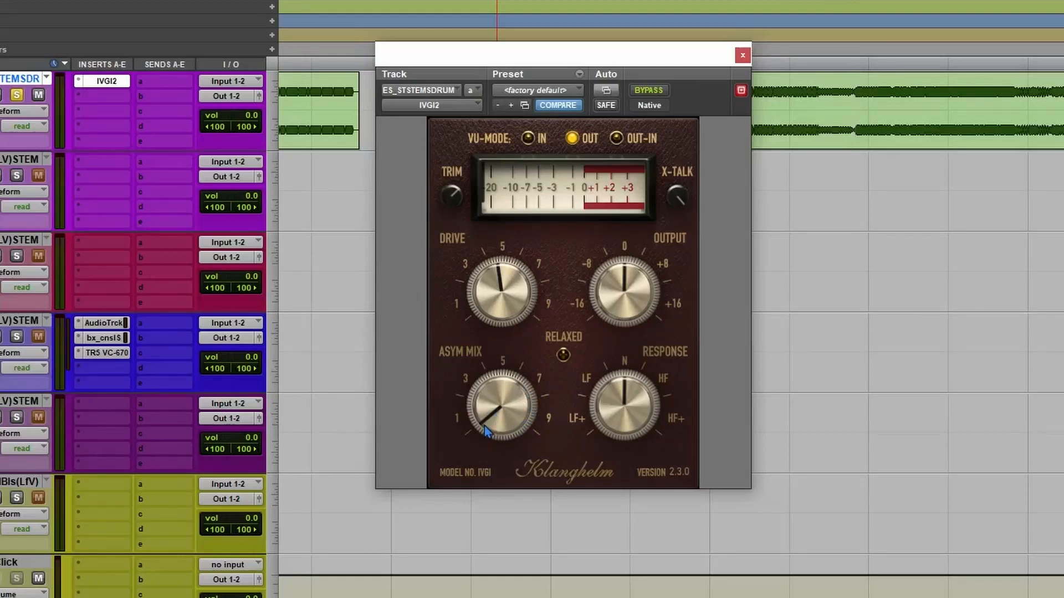
{"action": "left_click_drag", "start_coordinate": [501, 423], "coordinate": [550, 299]}
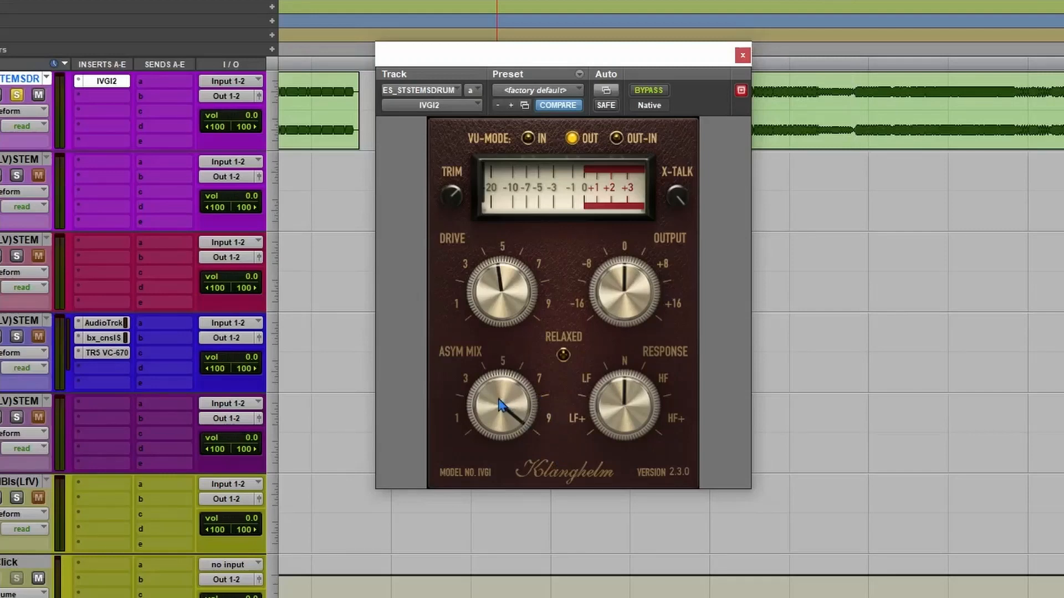
{"action": "left_click_drag", "start_coordinate": [501, 406], "coordinate": [493, 515]}
{"action": "key", "text": "space"}
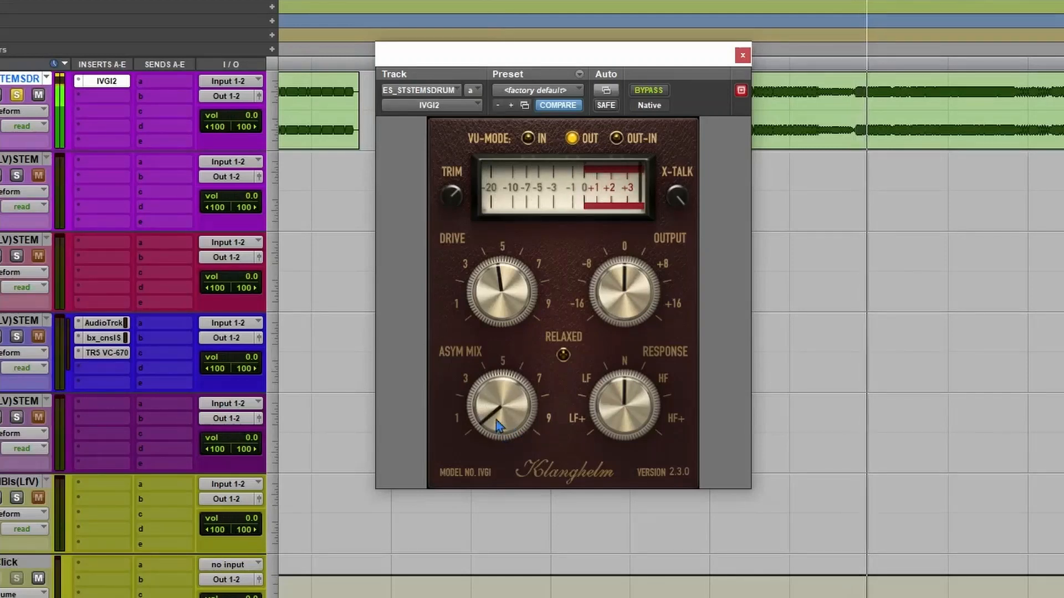
Alternate Asym Mix between its minimum and maximum while auditioning the drums, ending fully clockwise.
{"action": "left_click_drag", "start_coordinate": [507, 423], "coordinate": [550, 485]}
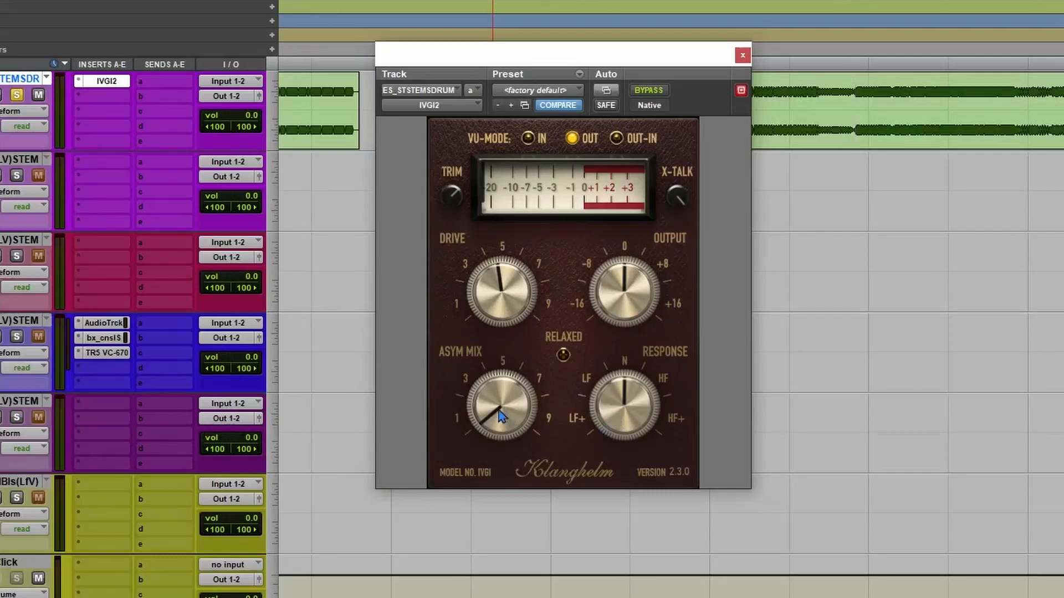
{"action": "left_click_drag", "start_coordinate": [517, 353], "coordinate": [484, 452]}
{"action": "left_click_drag", "start_coordinate": [487, 424], "coordinate": [543, 354]}
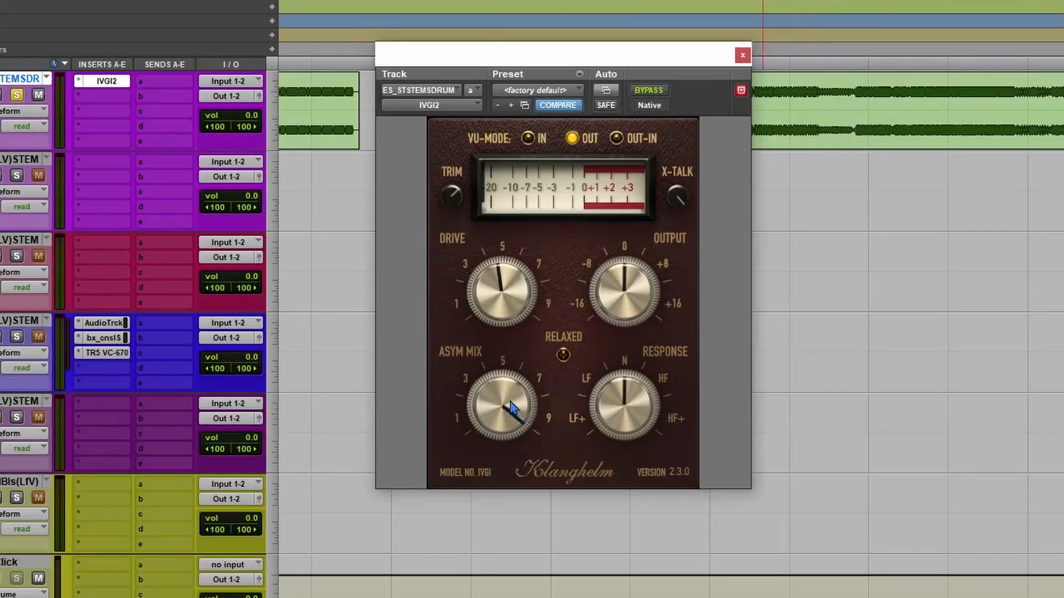
{"action": "left_click_drag", "start_coordinate": [511, 407], "coordinate": [523, 438]}
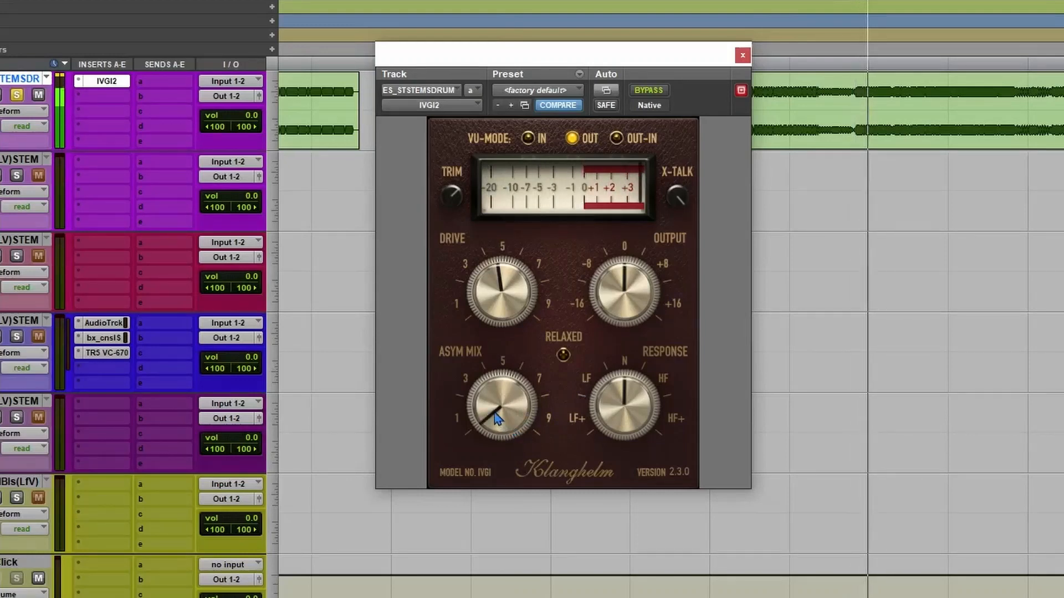
{"action": "left_click_drag", "start_coordinate": [497, 419], "coordinate": [554, 249]}
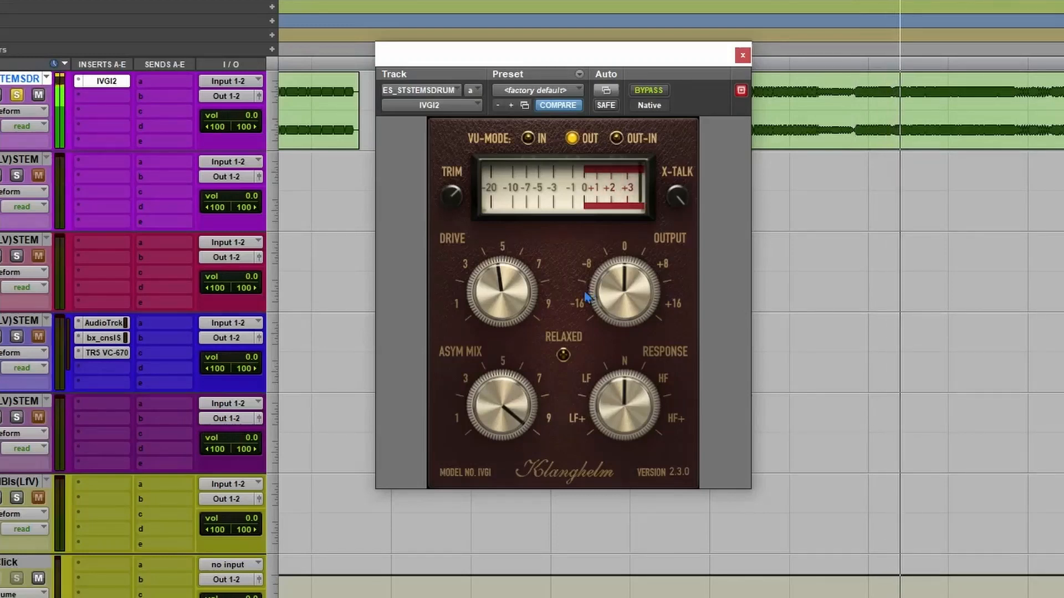
Turn IVGI2's Asym Mix back to its minimum and stop the drum stem playback.
{"action": "left_click_drag", "start_coordinate": [521, 421], "coordinate": [482, 558]}
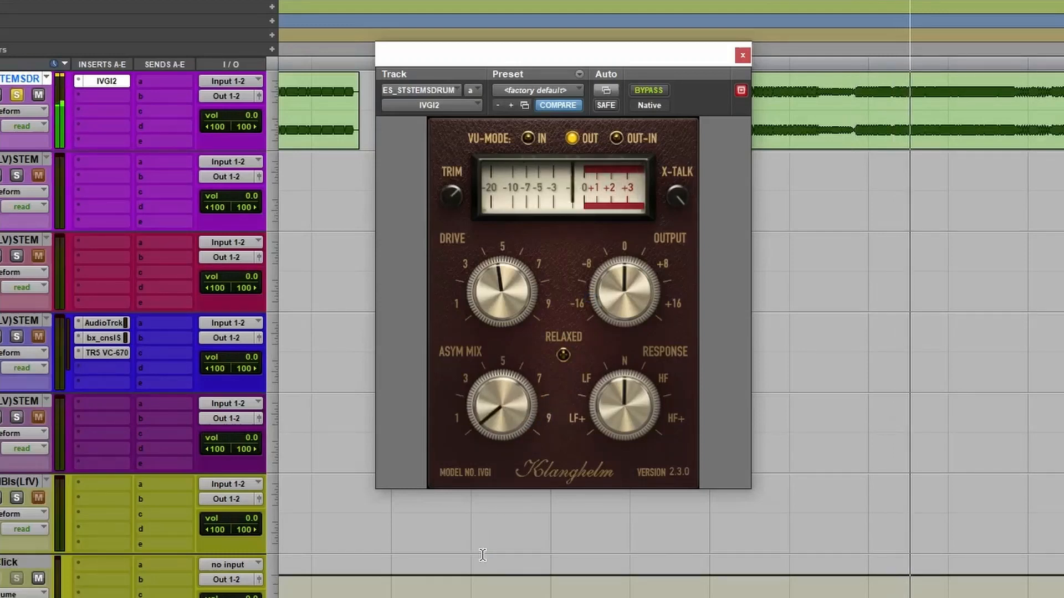
{"action": "key", "text": "space"}
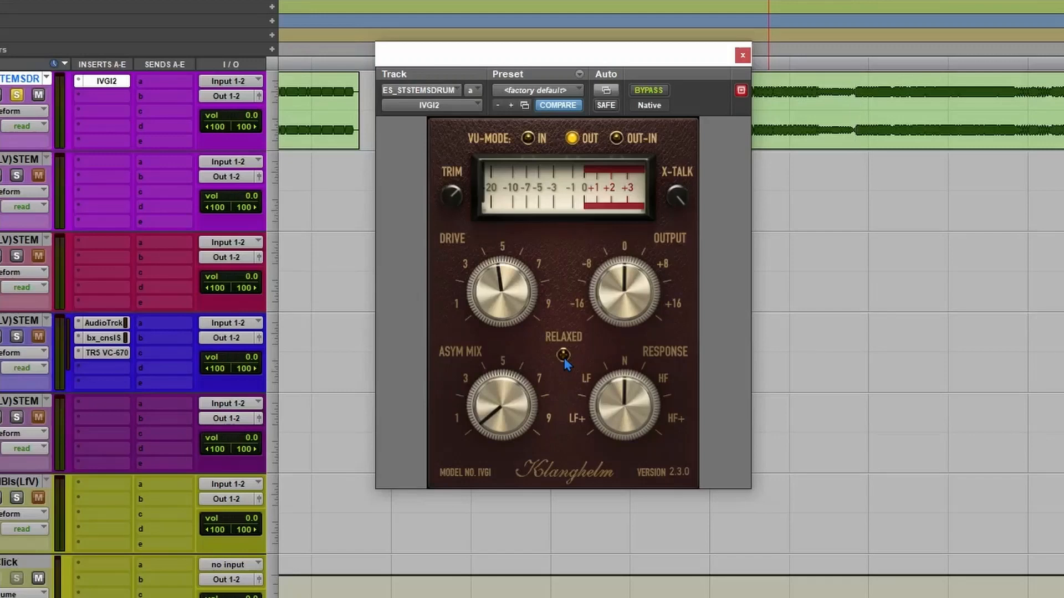
Play the drum stem from a new point, compare it with Relaxed on and off several times, and stop with Relaxed off.
{"action": "left_click", "coordinate": [841, 119]}
{"action": "key", "text": "space"}
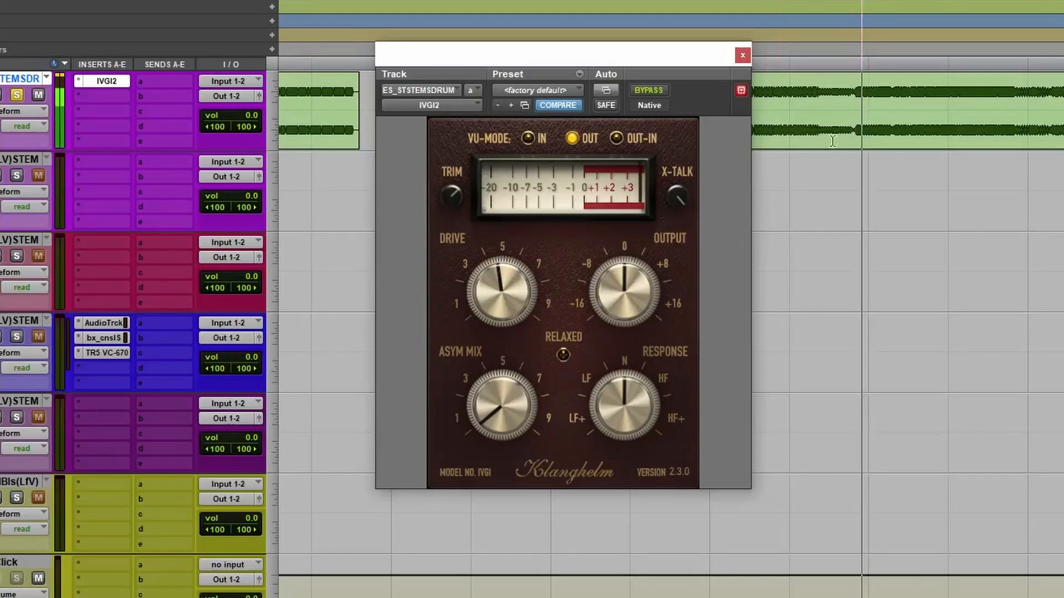
{"action": "left_click", "coordinate": [564, 356]}
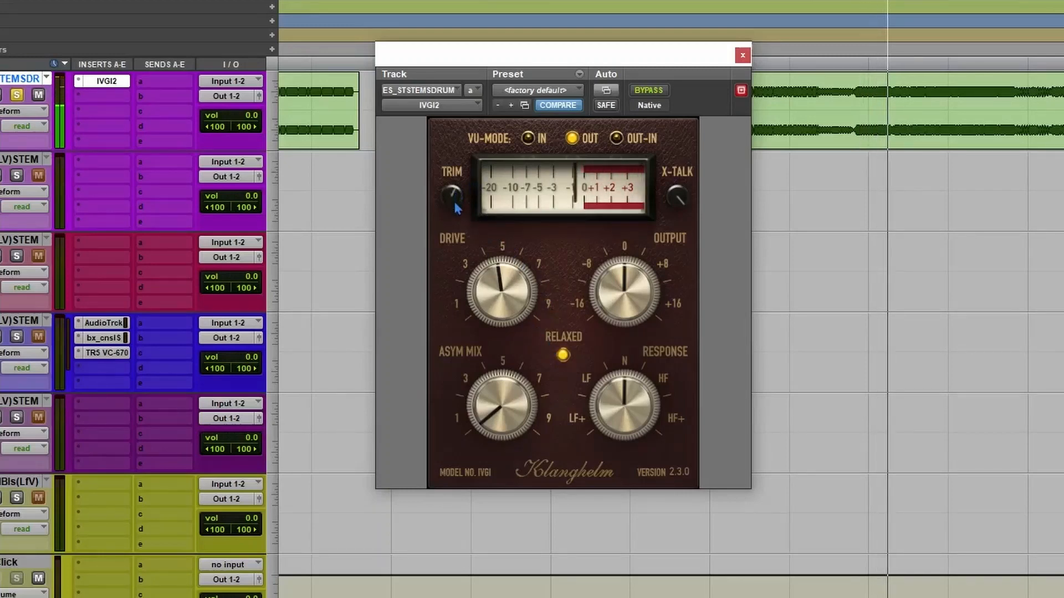
{"action": "left_click", "coordinate": [563, 355]}
{"action": "left_click", "coordinate": [563, 355]}
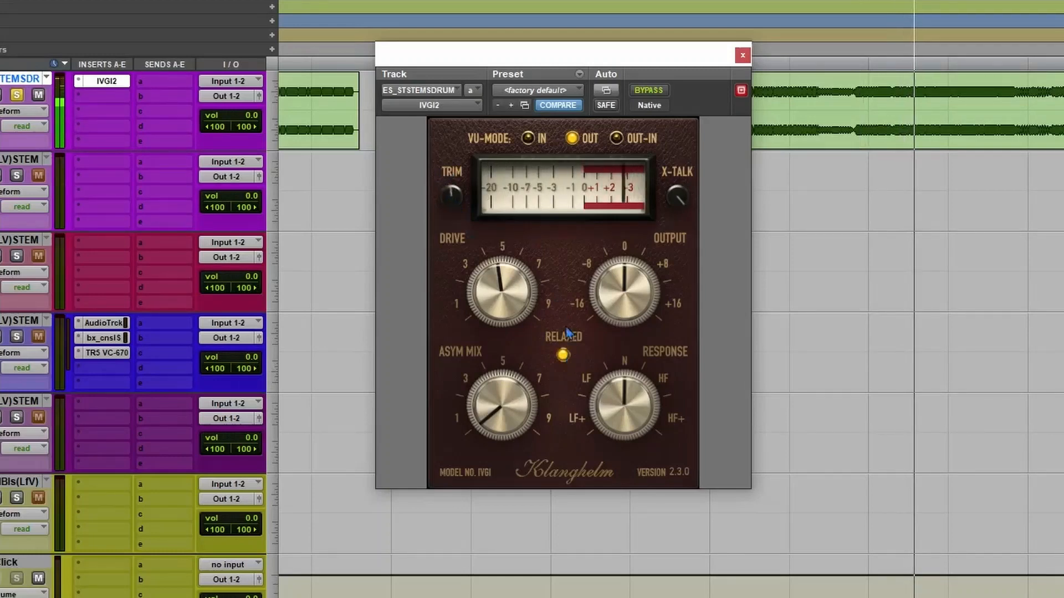
{"action": "left_click", "coordinate": [564, 355]}
{"action": "left_click", "coordinate": [564, 355]}
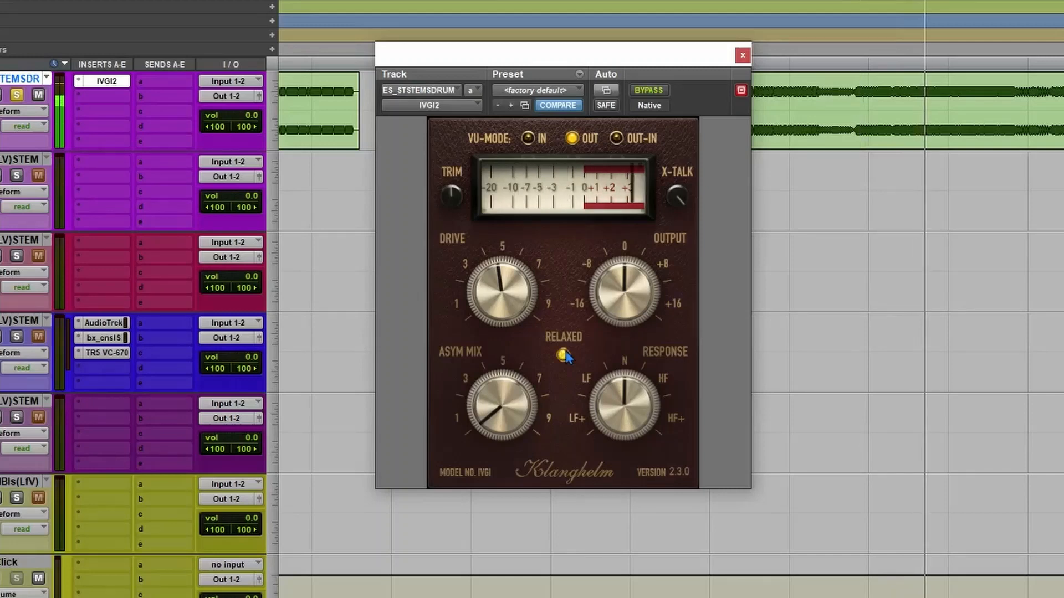
{"action": "left_click", "coordinate": [563, 355]}
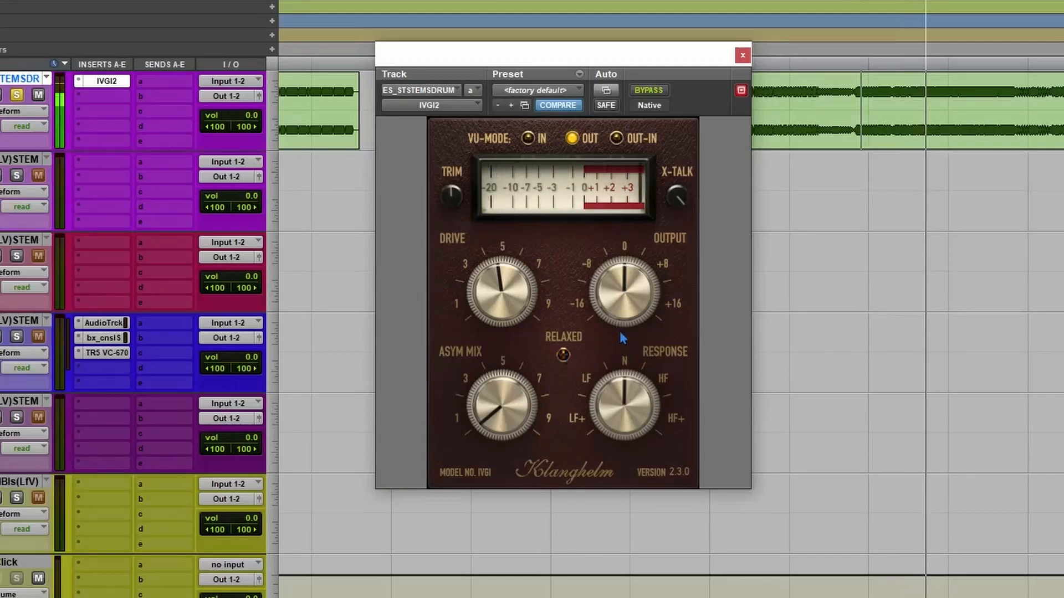
{"action": "left_click", "coordinate": [563, 355]}
{"action": "key", "text": "space"}
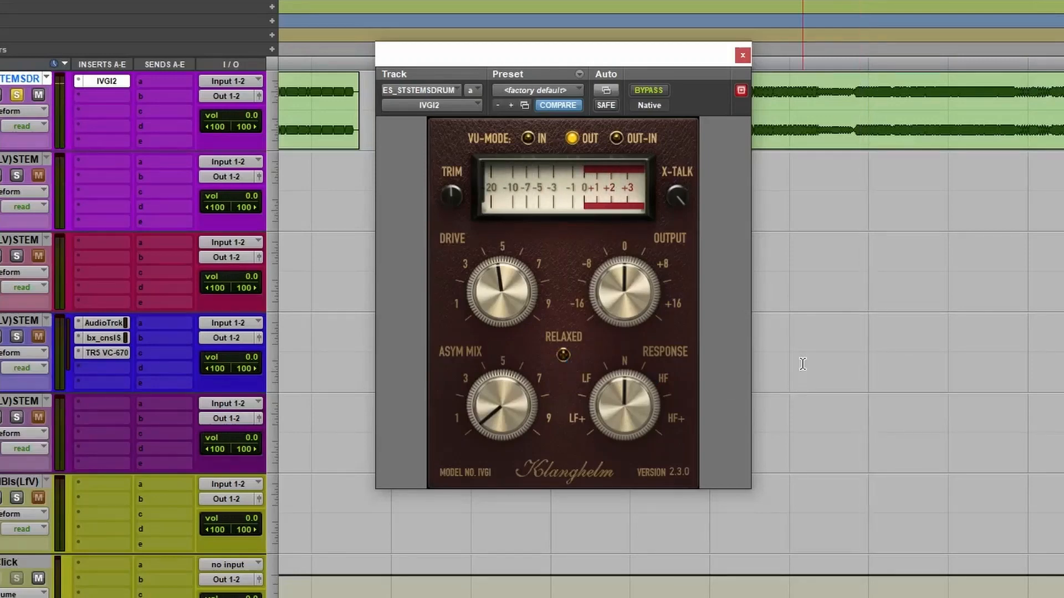
Sweep the Response knob up to HF+ and back, settling between N and HF.
{"action": "scroll", "coordinate": [802, 364], "scroll_direction": "down", "scroll_amount": 2}
{"action": "scroll", "coordinate": [803, 364], "scroll_direction": "up", "scroll_amount": 1}
{"action": "mouse_move", "coordinate": [626, 410]}
{"action": "left_mouse_down"}
{"action": "mouse_move", "coordinate": [624, 426]}
{"action": "mouse_move", "coordinate": [637, 410]}
{"action": "left_mouse_up"}
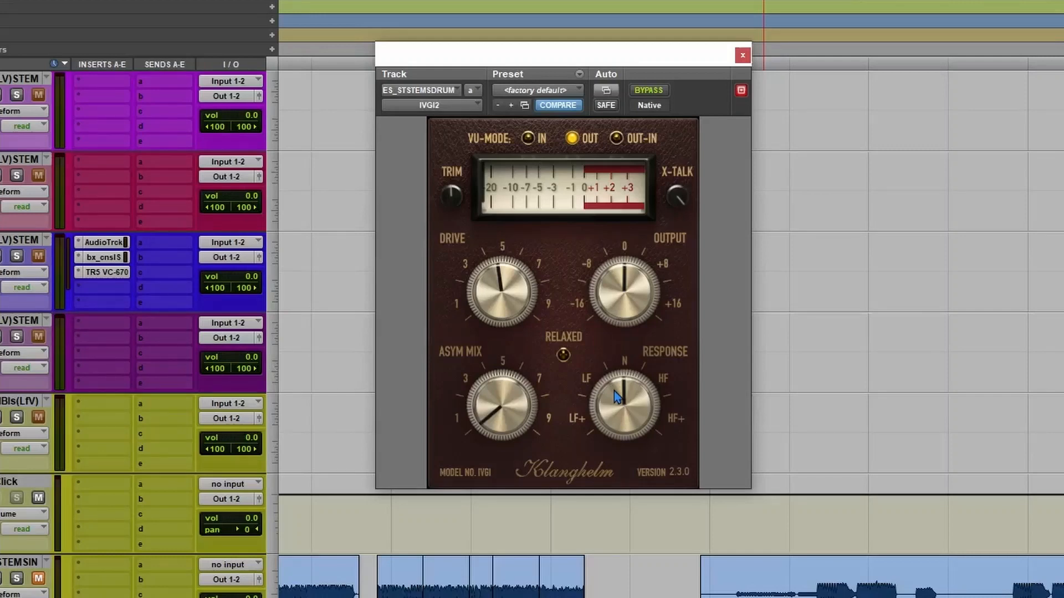
{"action": "left_click_drag", "start_coordinate": [614, 391], "coordinate": [645, 349]}
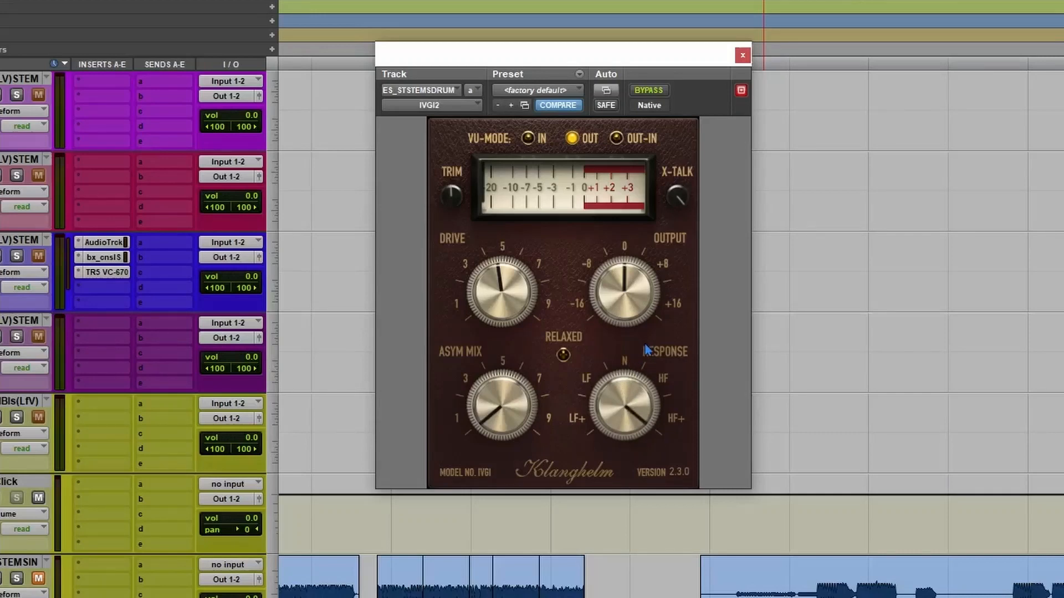
{"action": "left_click_drag", "start_coordinate": [646, 349], "coordinate": [638, 385]}
{"action": "left_click_drag", "start_coordinate": [616, 494], "coordinate": [633, 395]}
{"action": "scroll", "coordinate": [908, 349], "scroll_direction": "up", "scroll_amount": 2}
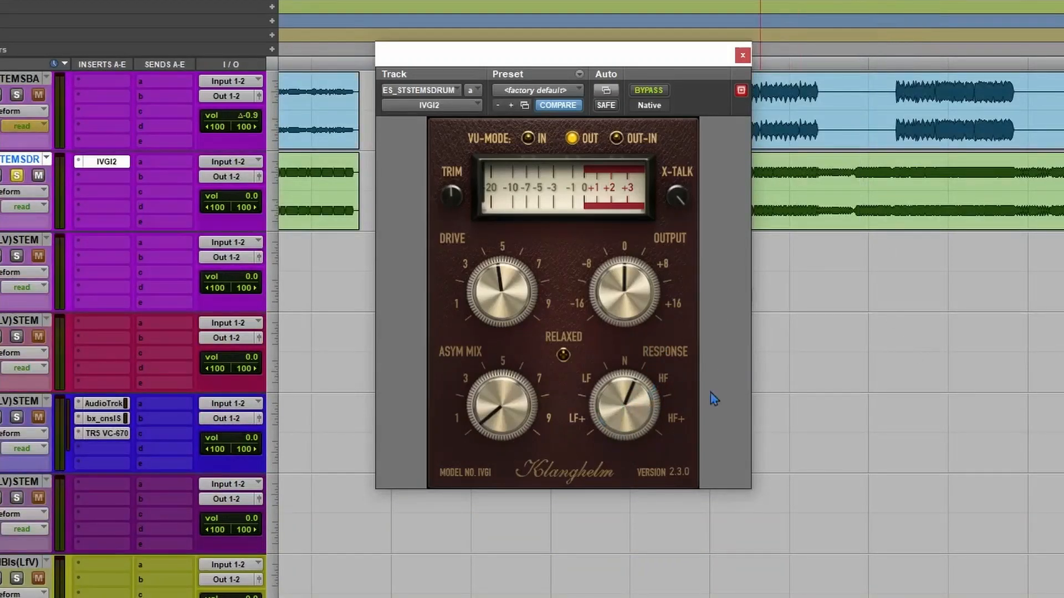
Turn Response close to HF+ and audition the drum stem twice.
{"action": "left_click_drag", "start_coordinate": [627, 413], "coordinate": [653, 371]}
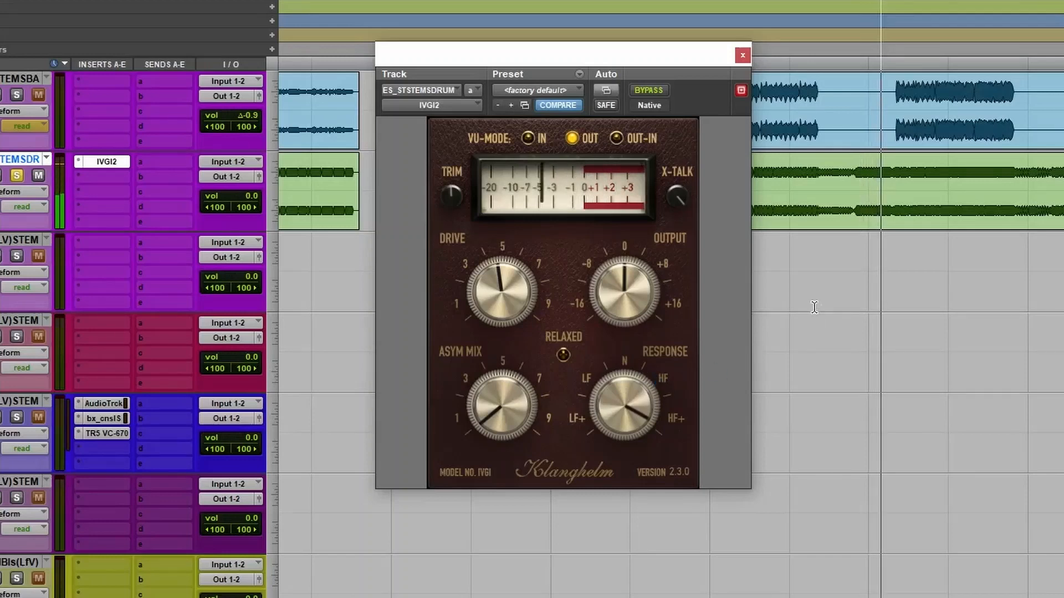
{"action": "key", "text": "space"}
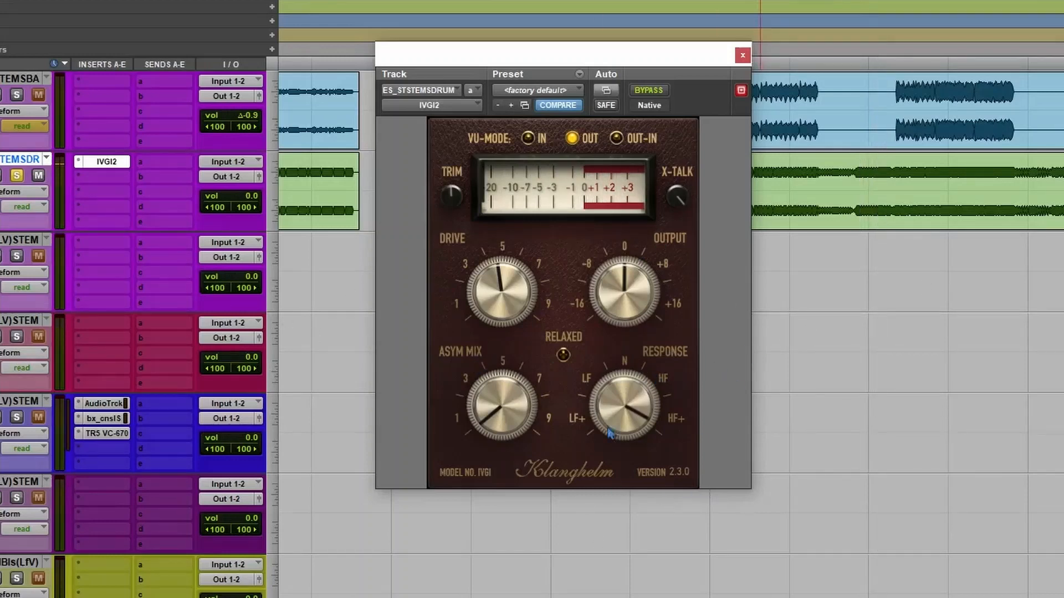
{"action": "key", "text": "space"}
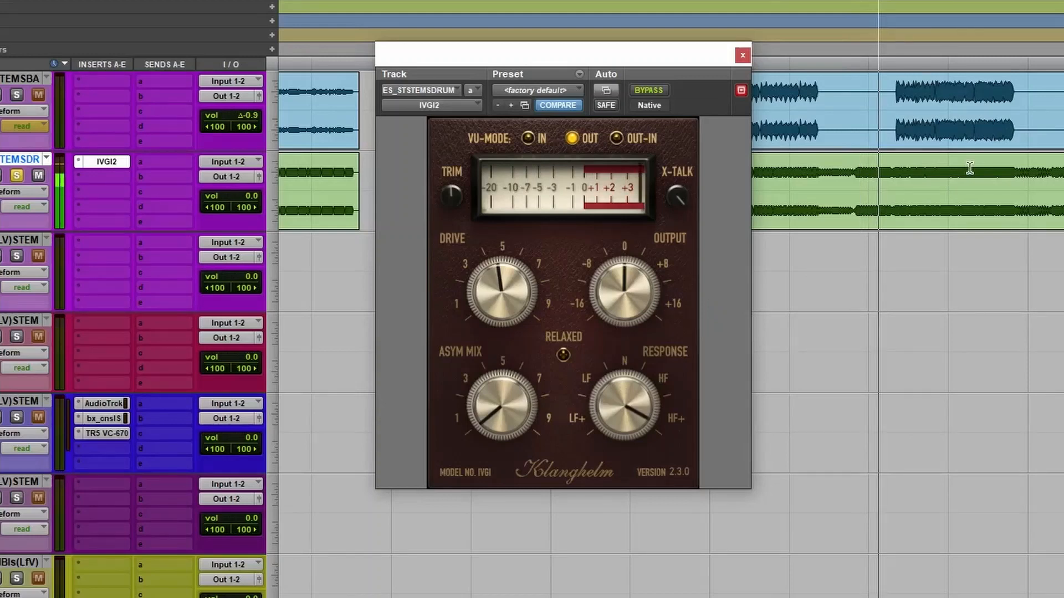
{"action": "key", "text": "space"}
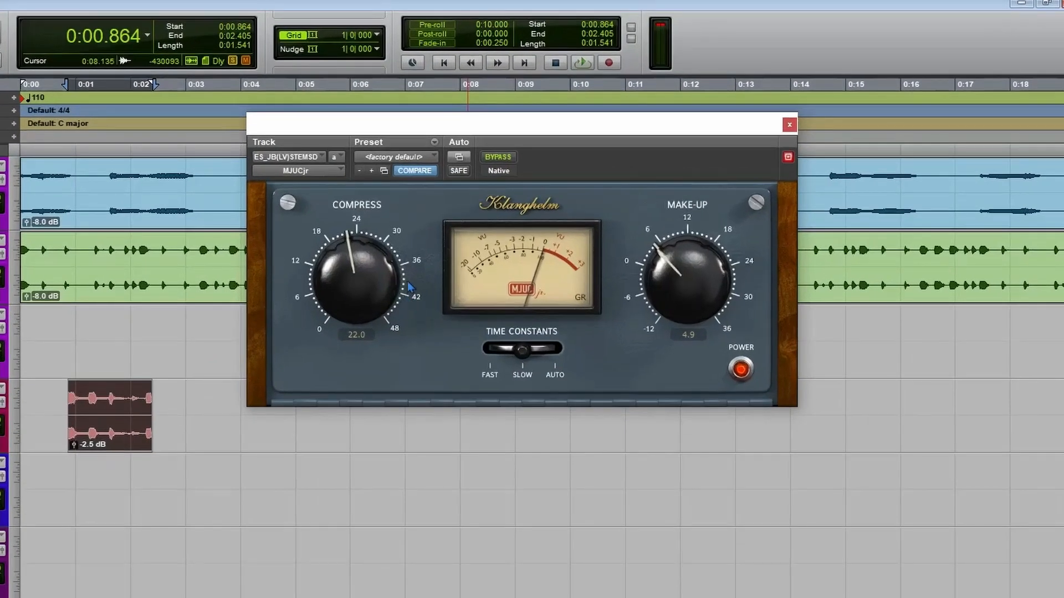
Lower MJUCjr's Compress to 15.8 and cycle Time Constants through Fast and Slow, ending on Auto.
{"action": "left_click_drag", "start_coordinate": [356, 298], "coordinate": [351, 319]}
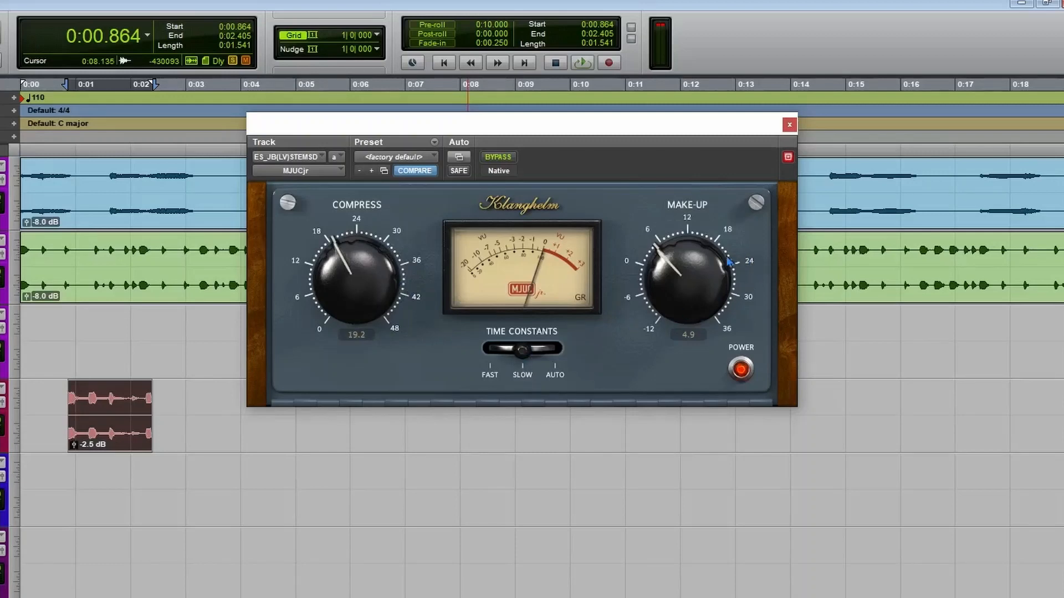
{"action": "left_click_drag", "start_coordinate": [335, 283], "coordinate": [376, 317]}
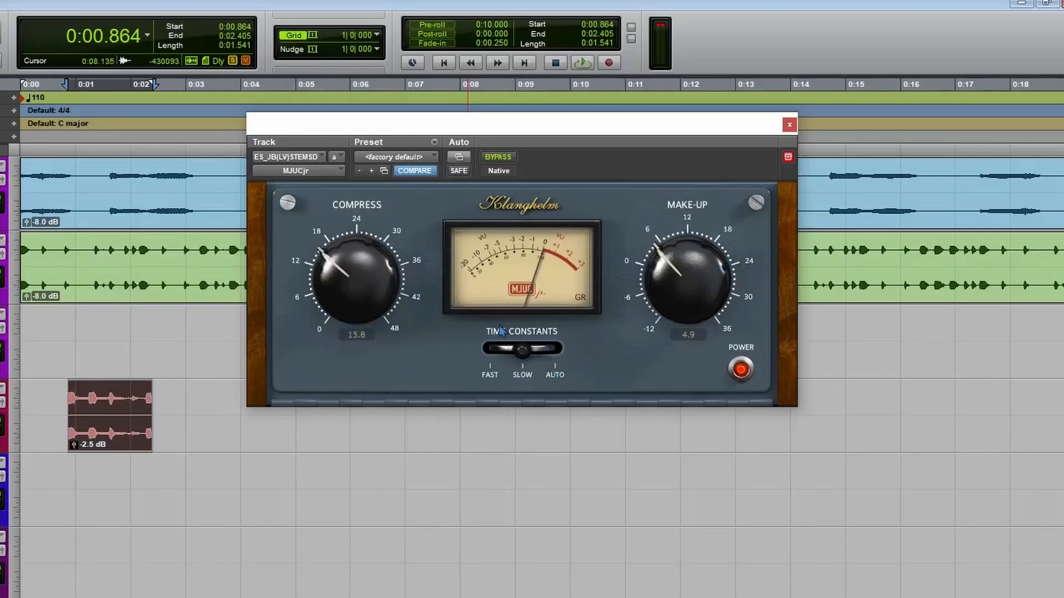
{"action": "left_click", "coordinate": [491, 371]}
{"action": "left_click", "coordinate": [525, 374]}
{"action": "left_click", "coordinate": [482, 371]}
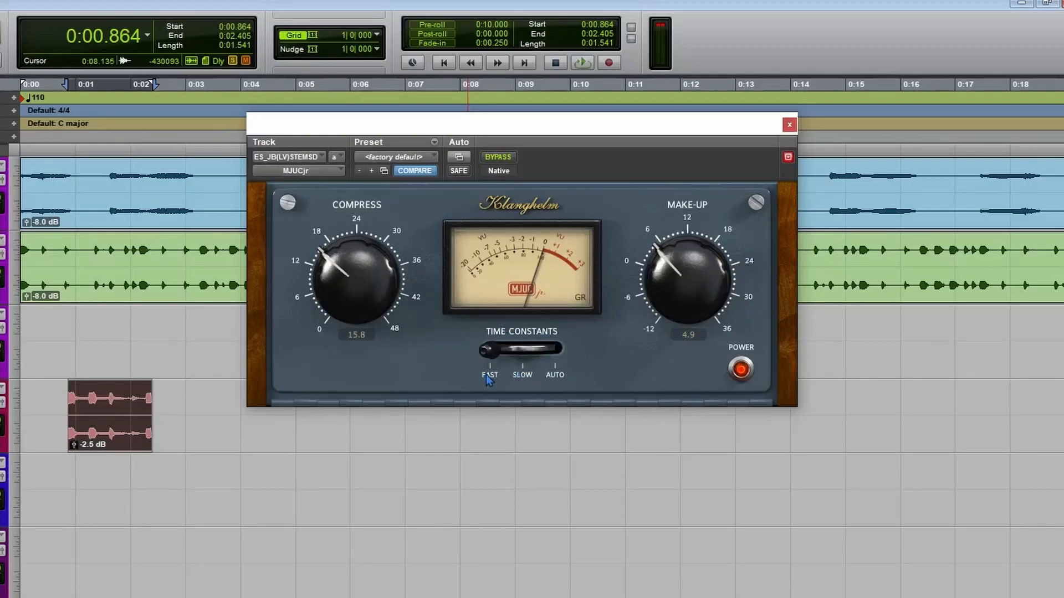
{"action": "left_click", "coordinate": [527, 381]}
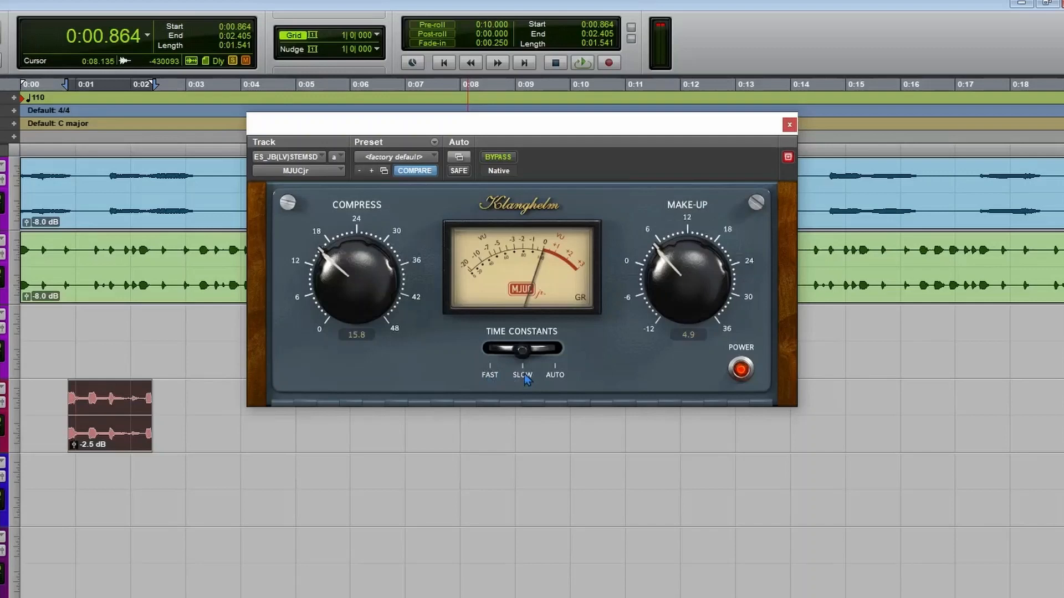
{"action": "left_click", "coordinate": [555, 376]}
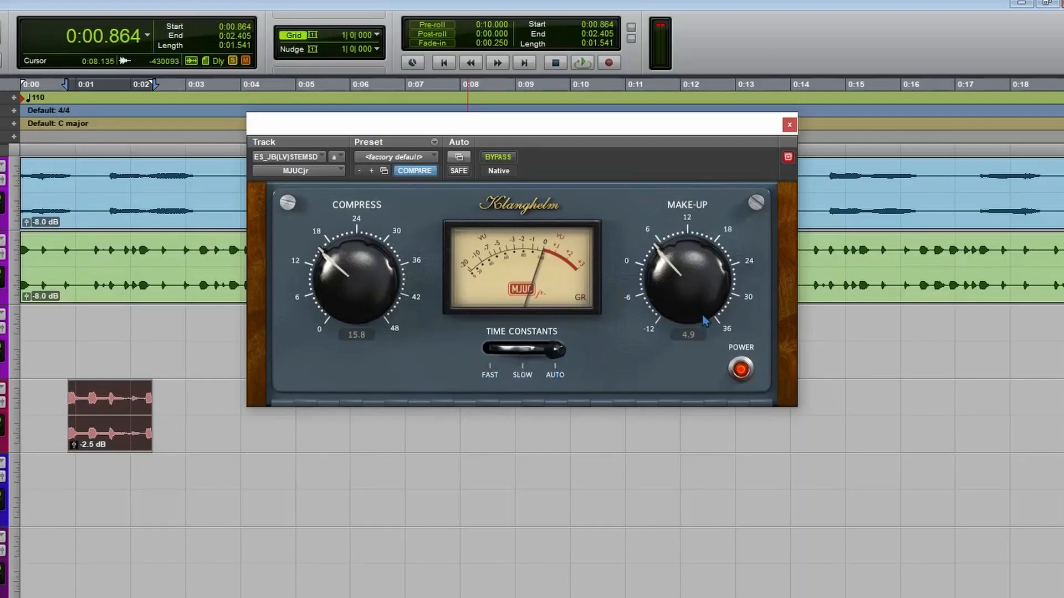
Loop the short clip on the red track while bringing Compress to 7.4 and Make-Up to -1.0.
{"action": "double_click", "coordinate": [94, 414]}
{"action": "key", "text": "space"}
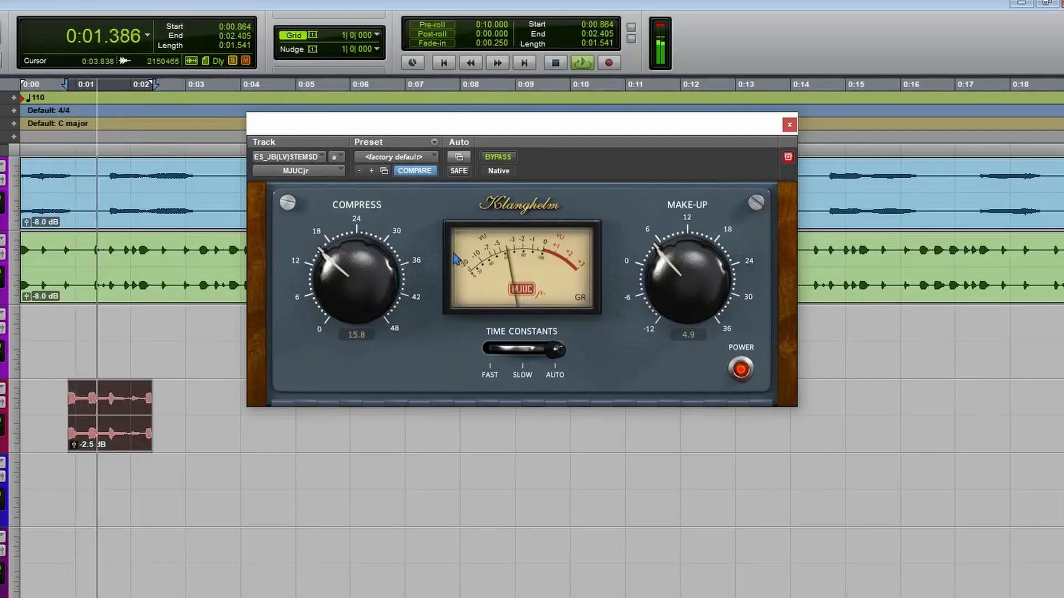
{"action": "left_click_drag", "start_coordinate": [357, 302], "coordinate": [330, 408]}
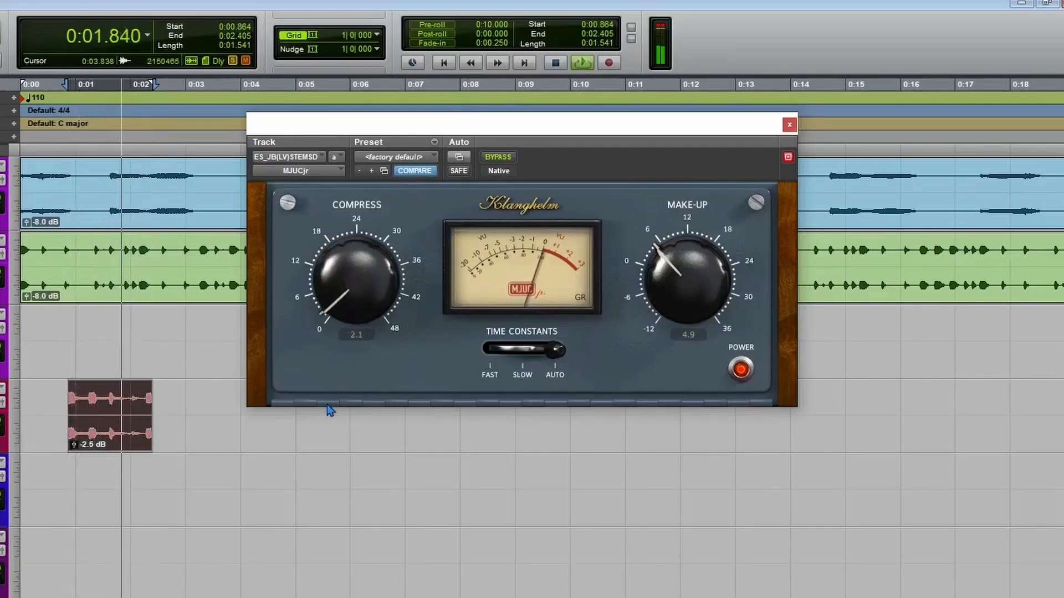
{"action": "left_click_drag", "start_coordinate": [663, 254], "coordinate": [626, 268]}
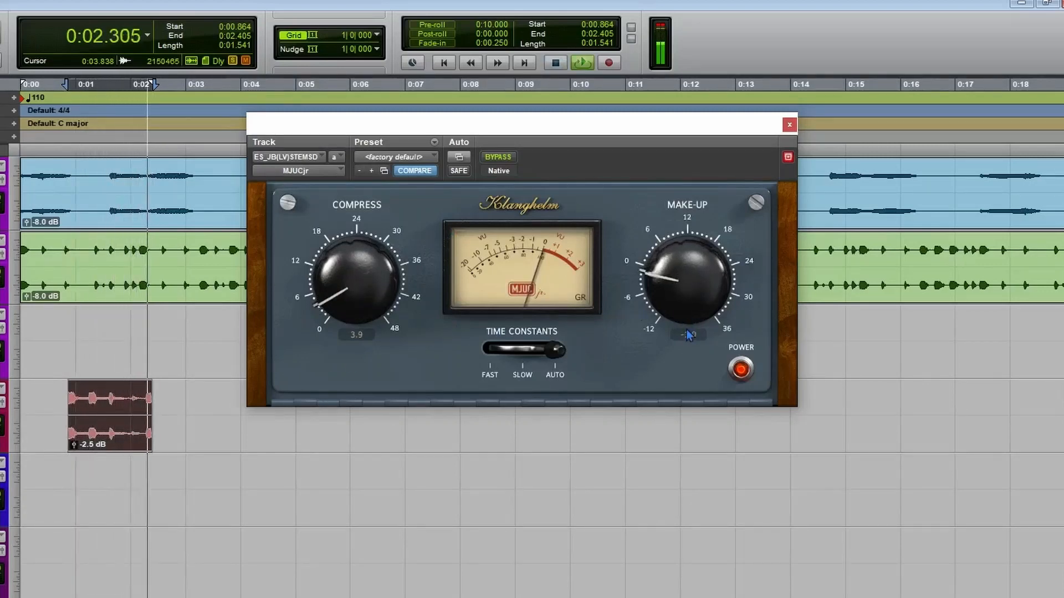
{"action": "left_click_drag", "start_coordinate": [382, 295], "coordinate": [396, 270]}
Reload MJUCjr's factory default preset and compare the looped clip bypassed and active, ending with the effect active.
{"action": "left_click", "coordinate": [395, 155]}
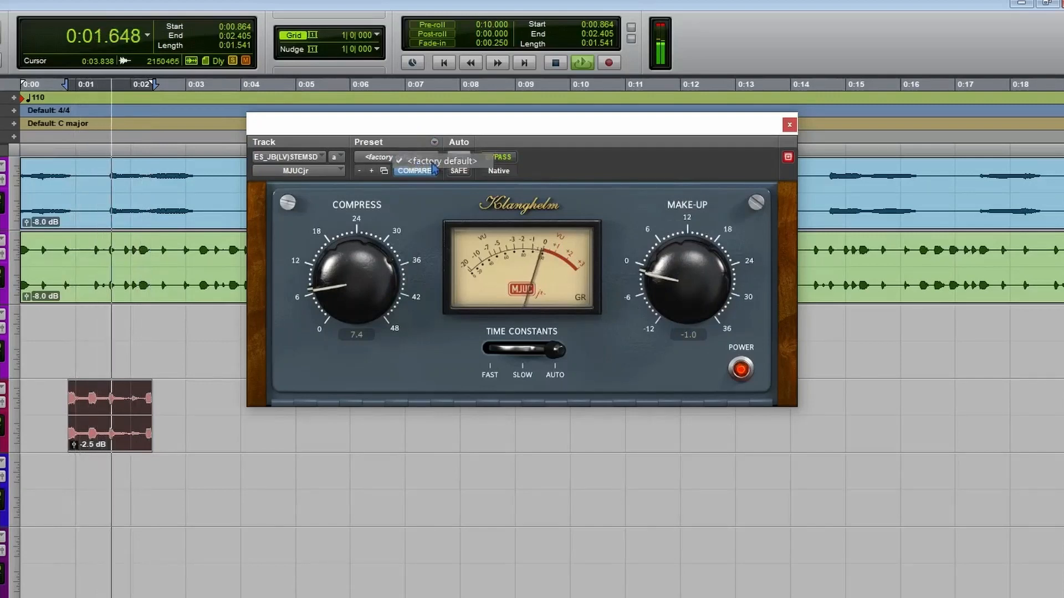
{"action": "left_click", "coordinate": [458, 161]}
{"action": "left_click", "coordinate": [493, 158]}
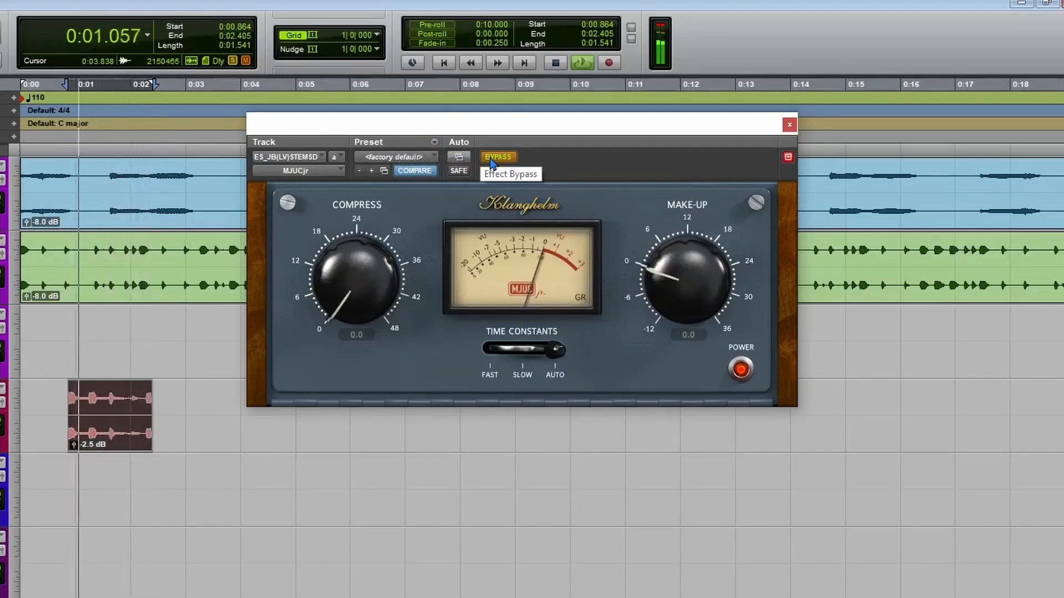
{"action": "left_click", "coordinate": [492, 159]}
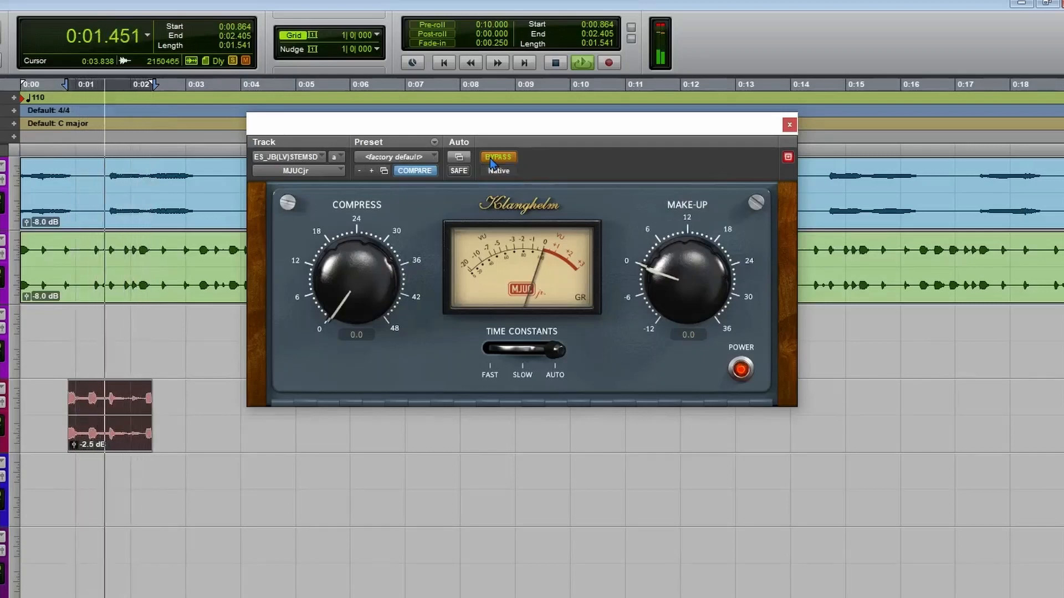
{"action": "left_click", "coordinate": [492, 160]}
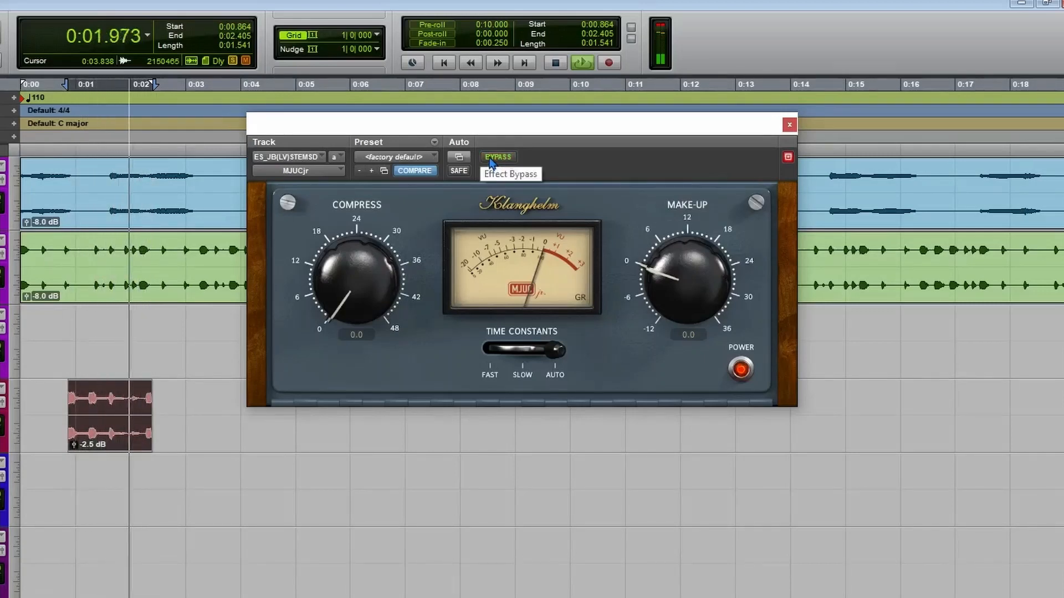
{"action": "left_click", "coordinate": [490, 159]}
Raise Compress to 8.1, stop the looped playback, and set Time Constants to Slow.
{"action": "left_click_drag", "start_coordinate": [372, 277], "coordinate": [390, 225]}
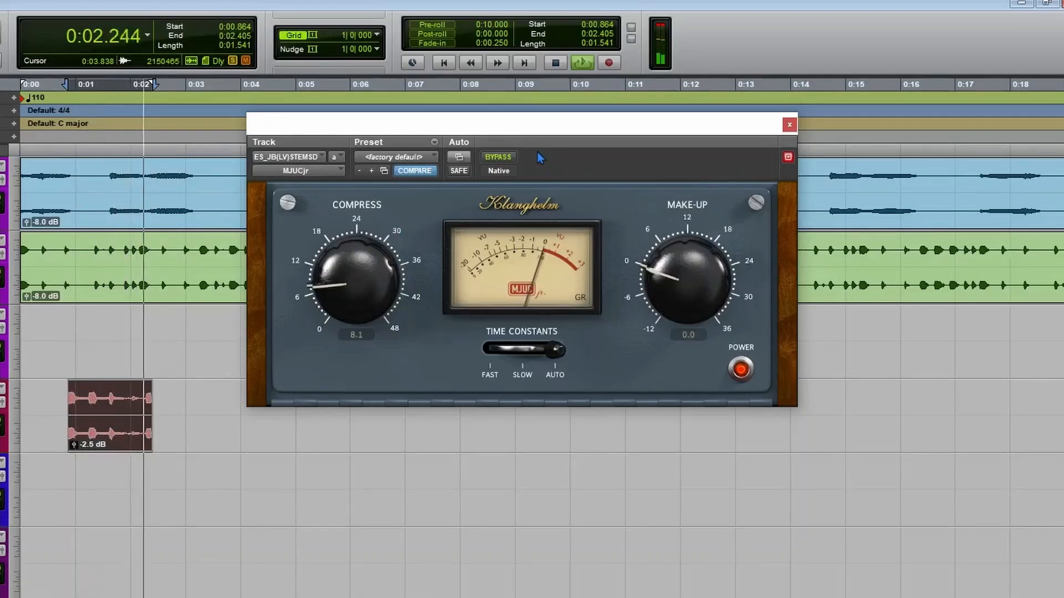
{"action": "key", "text": "space"}
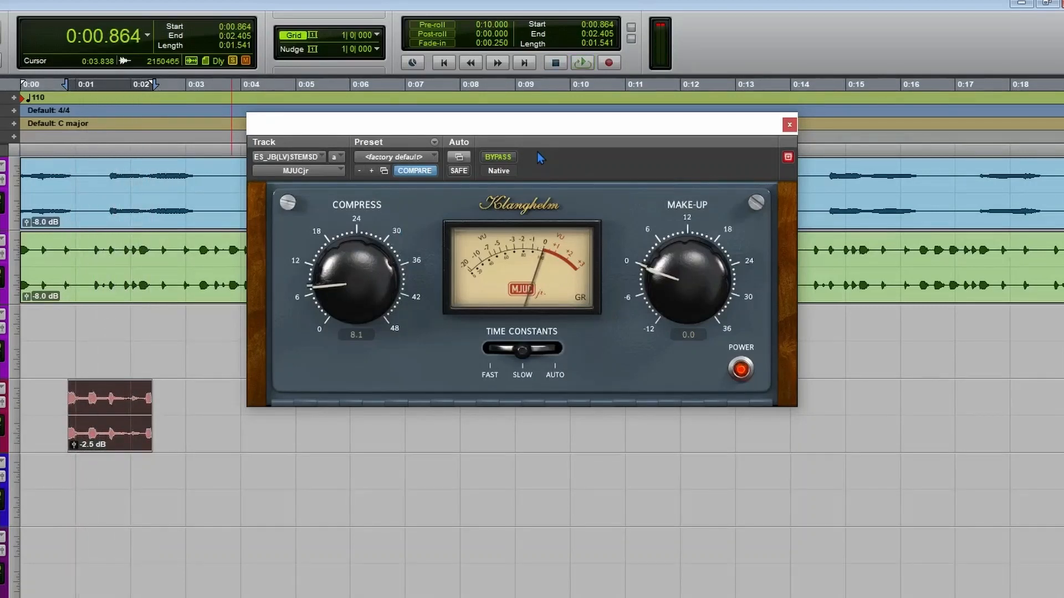
{"action": "left_click_drag", "start_coordinate": [527, 144], "coordinate": [465, 62]}
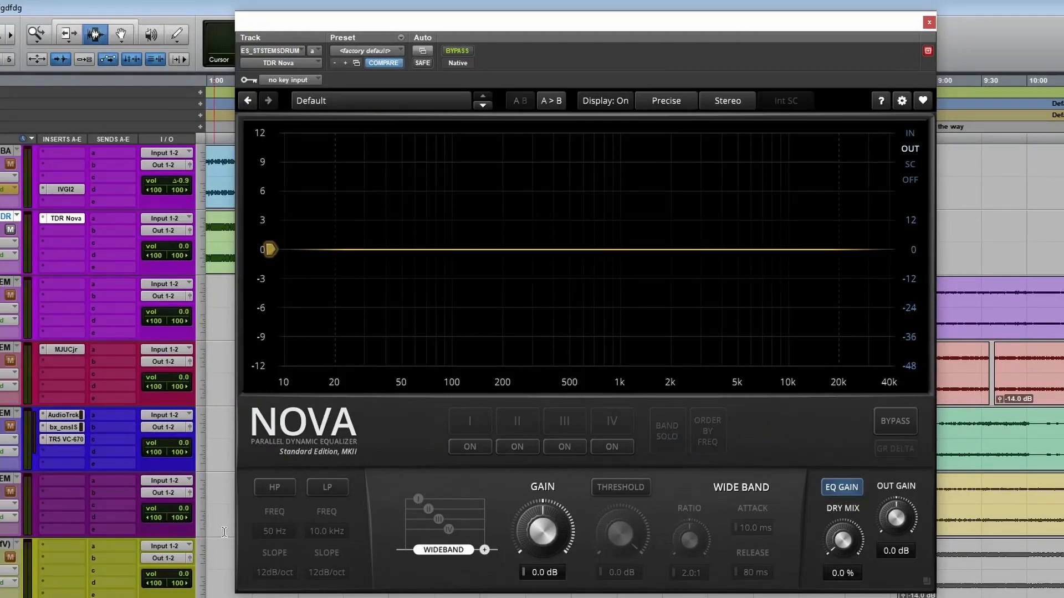
Enable TDR Nova's high-pass filter at 22 Hz and low-pass filter at 13.4 kHz, and briefly audition the drum stem.
{"action": "left_click", "coordinate": [275, 488]}
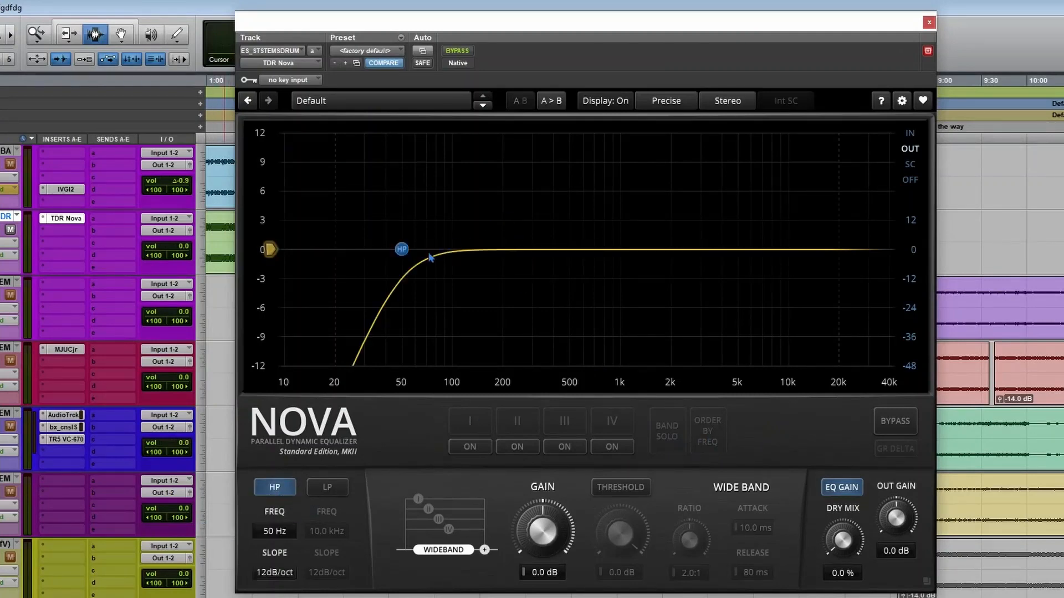
{"action": "left_click_drag", "start_coordinate": [402, 249], "coordinate": [342, 272]}
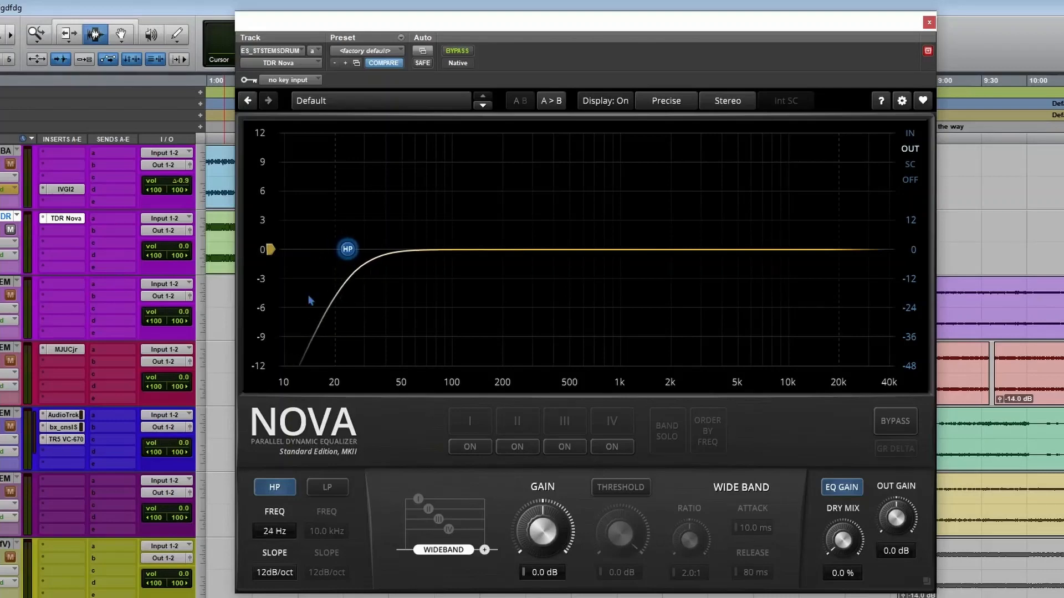
{"action": "left_click", "coordinate": [329, 489]}
{"action": "left_click_drag", "start_coordinate": [791, 251], "coordinate": [815, 281]}
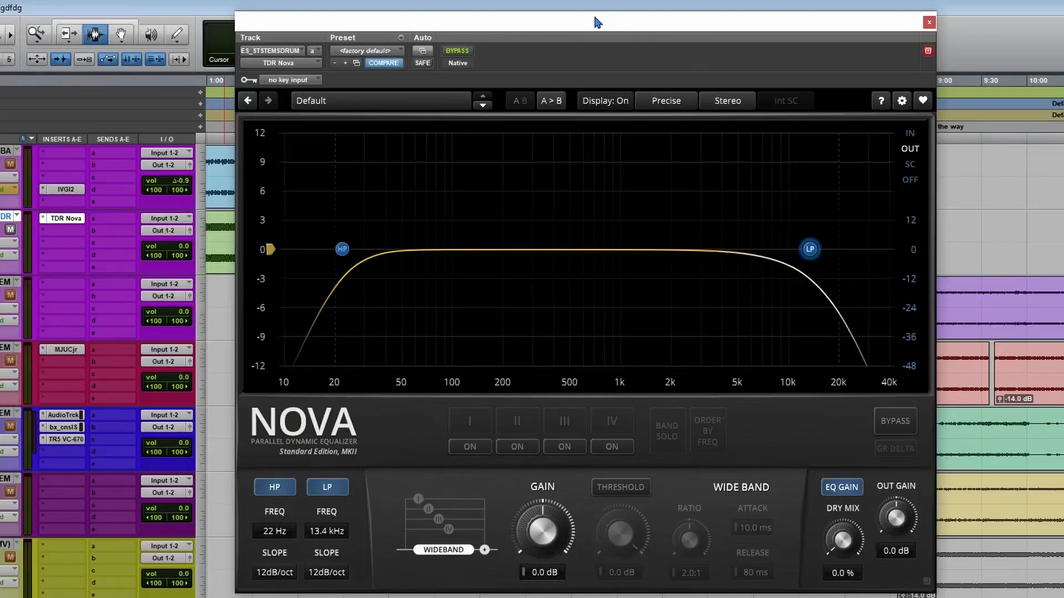
{"action": "key", "text": "space"}
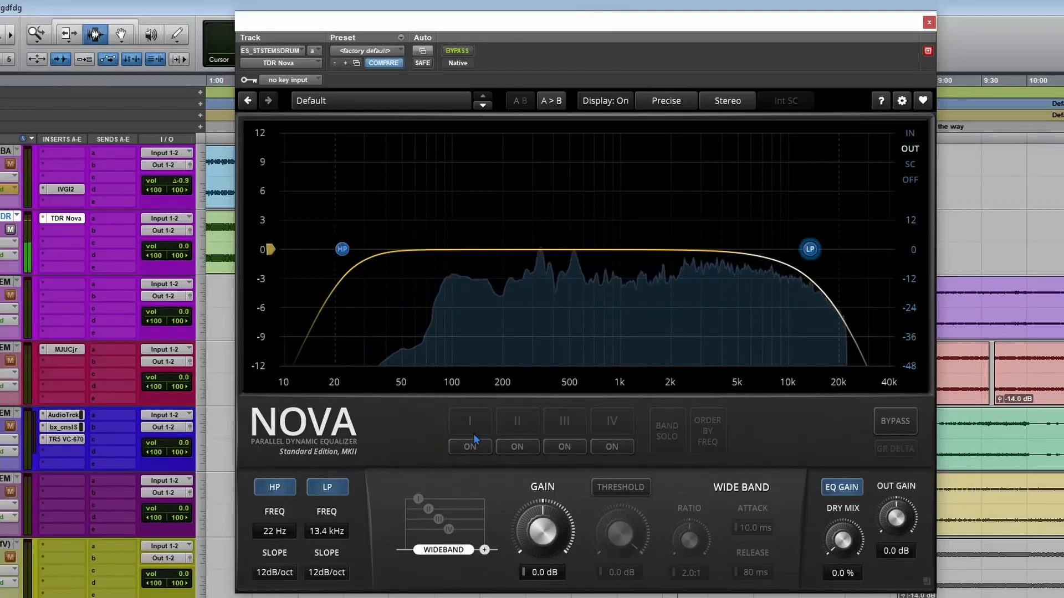
{"action": "key", "text": "space"}
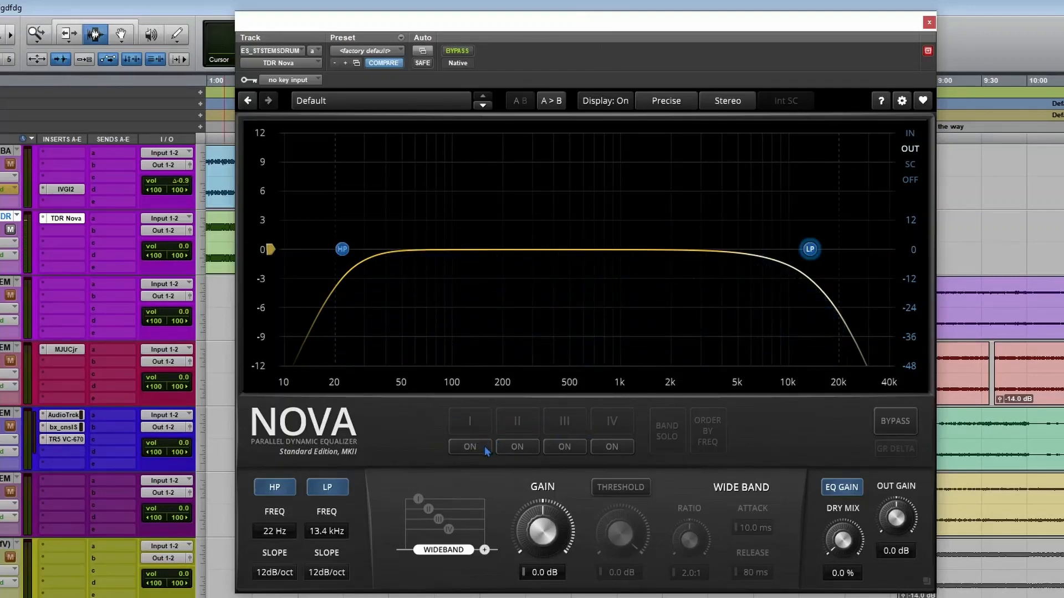
Enable all four parametric bands, I through IV, in TDR Nova.
{"action": "left_click", "coordinate": [480, 448]}
{"action": "left_click", "coordinate": [515, 448]}
{"action": "left_click", "coordinate": [573, 448]}
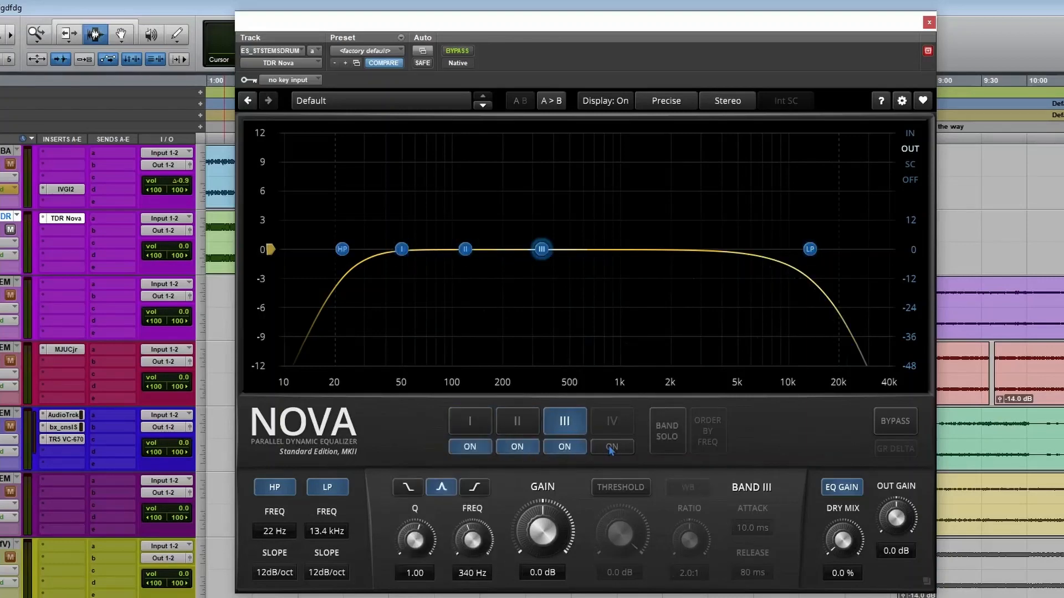
{"action": "left_click", "coordinate": [611, 448]}
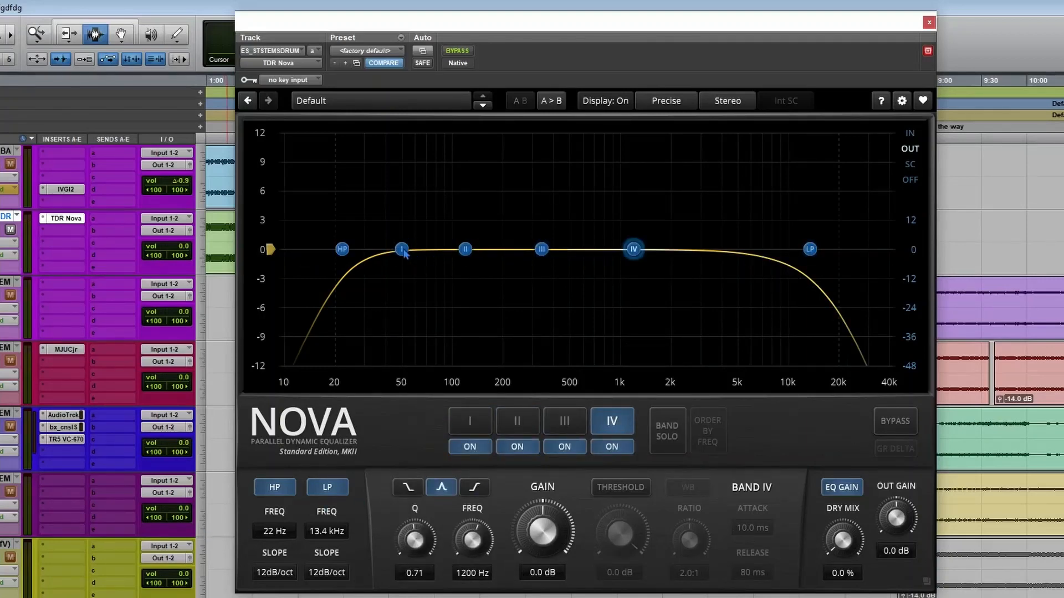
Shape band I into a narrow cut at 72 Hz with Q 6.00 and -0.8 dB gain.
{"action": "left_click_drag", "start_coordinate": [404, 252], "coordinate": [431, 276]}
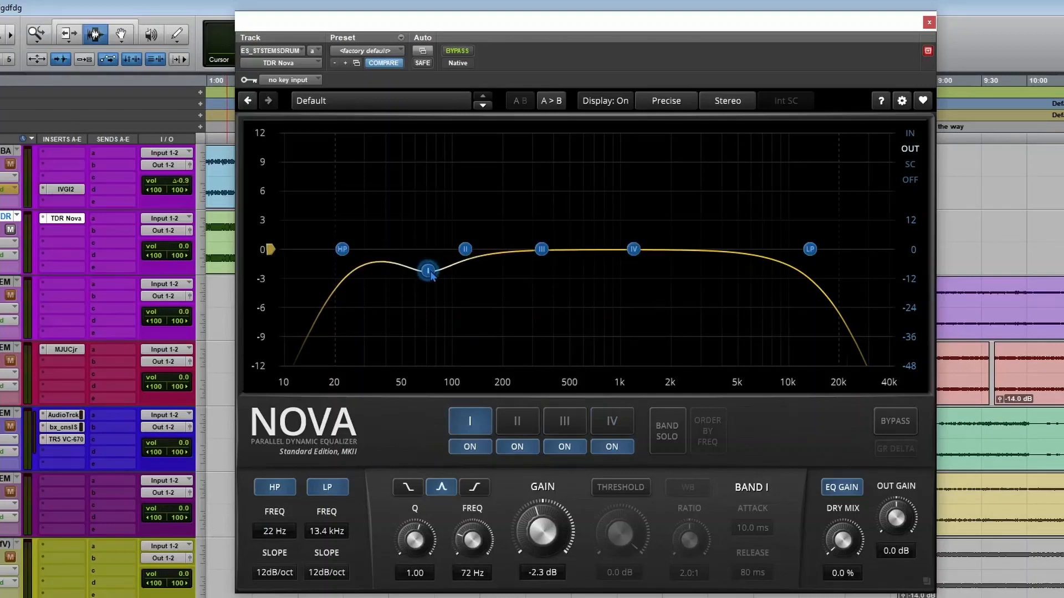
{"action": "scroll", "coordinate": [429, 273], "scroll_direction": "up", "scroll_amount": 10}
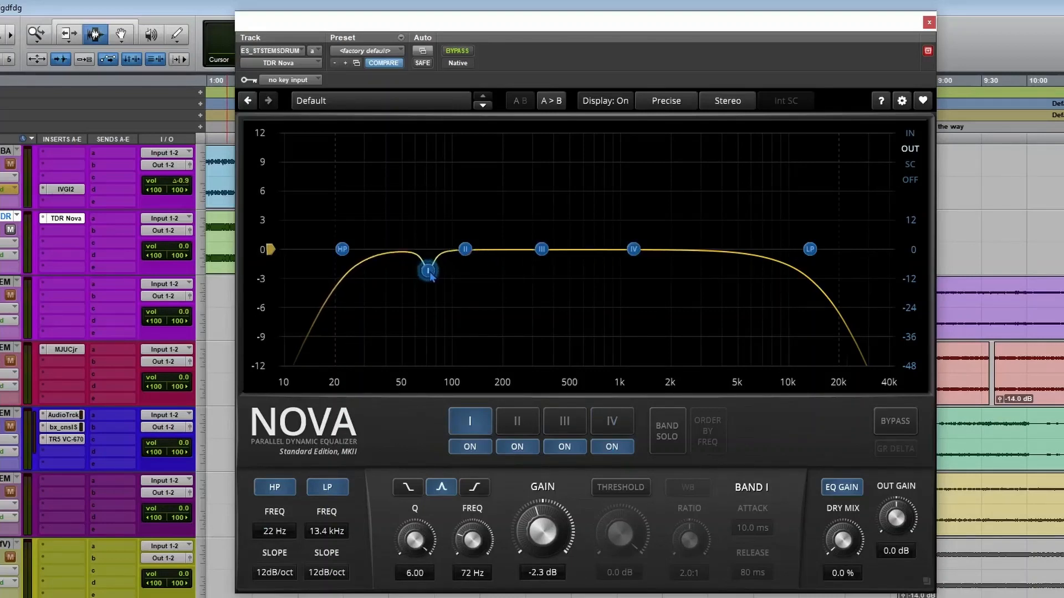
{"action": "scroll", "coordinate": [430, 274], "scroll_direction": "up", "scroll_amount": 2}
{"action": "scroll", "coordinate": [554, 537], "scroll_direction": "up", "scroll_amount": 3}
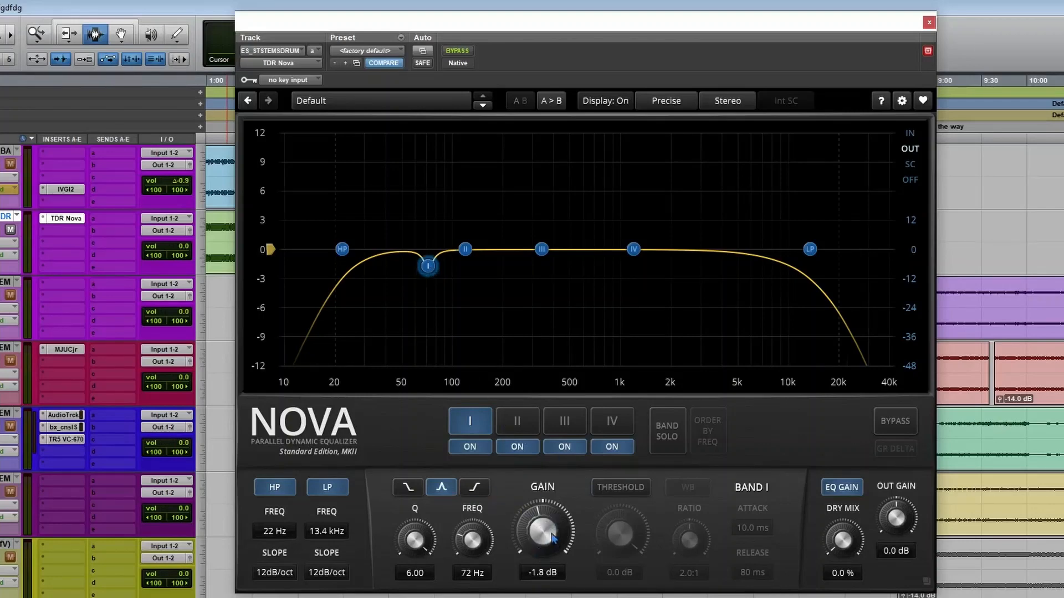
{"action": "scroll", "coordinate": [554, 538], "scroll_direction": "up", "scroll_amount": 3}
{"action": "scroll", "coordinate": [554, 537], "scroll_direction": "up", "scroll_amount": 3}
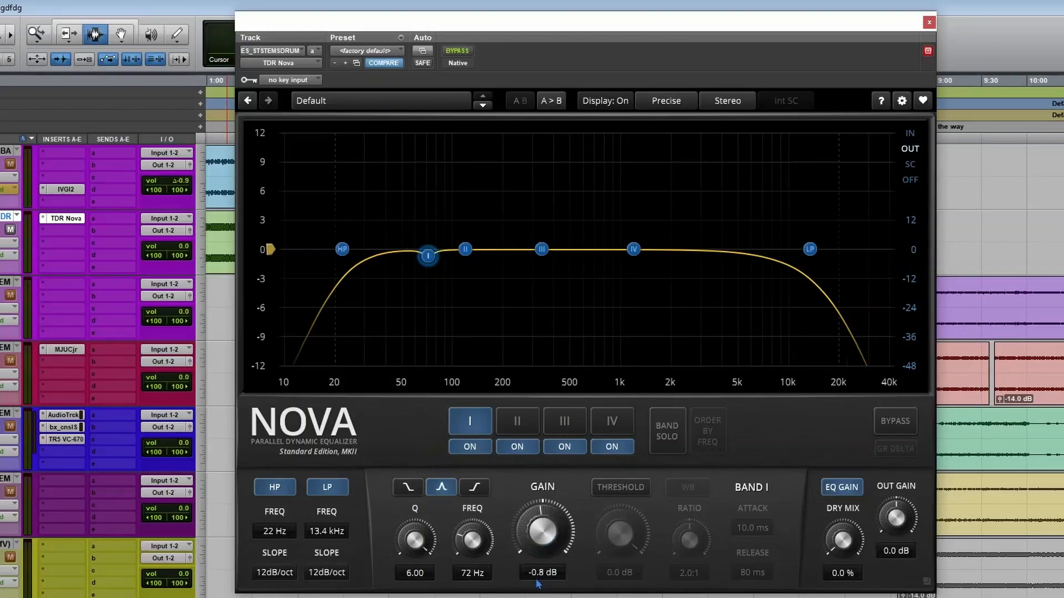
Activate band I's dynamics and set its threshold to -5.6 dB while auditioning the drum stem.
{"action": "left_click", "coordinate": [620, 487]}
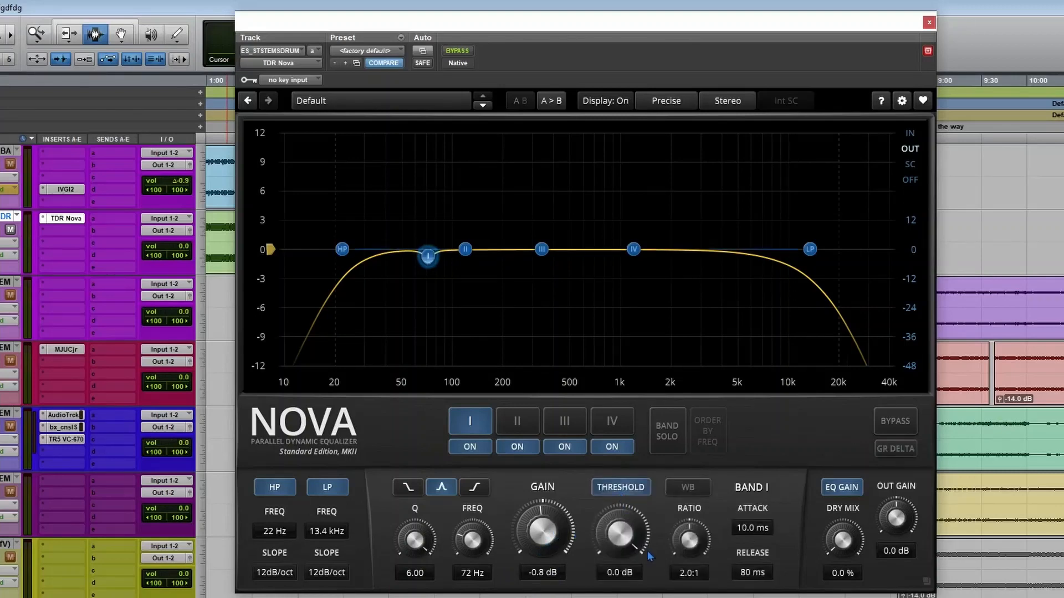
{"action": "scroll", "coordinate": [630, 542], "scroll_direction": "down", "scroll_amount": 3}
{"action": "key", "text": "space"}
{"action": "left_click_drag", "start_coordinate": [620, 533], "coordinate": [672, 556]}
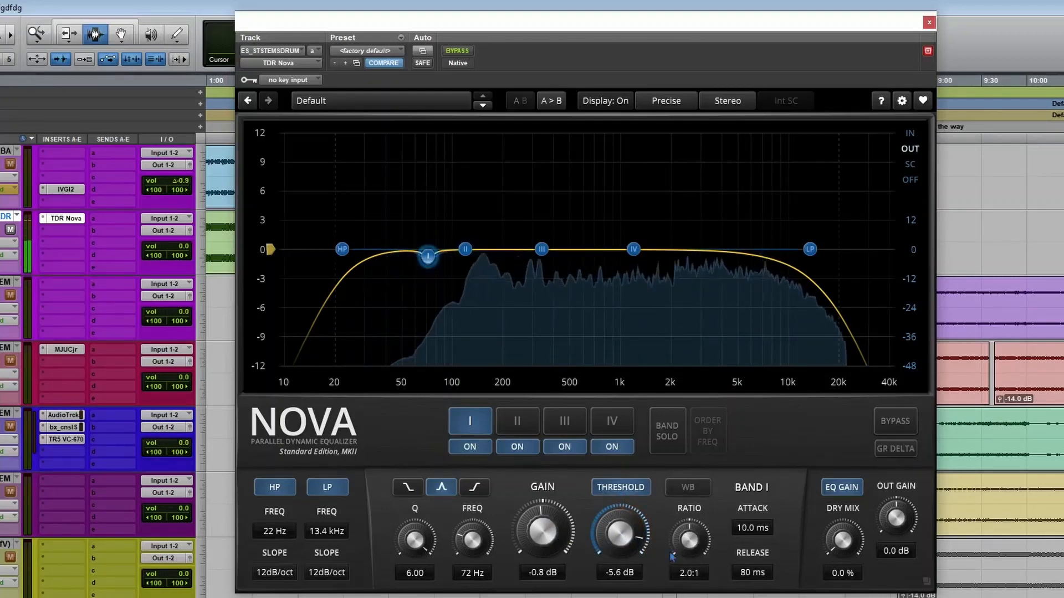
{"action": "key", "text": "space"}
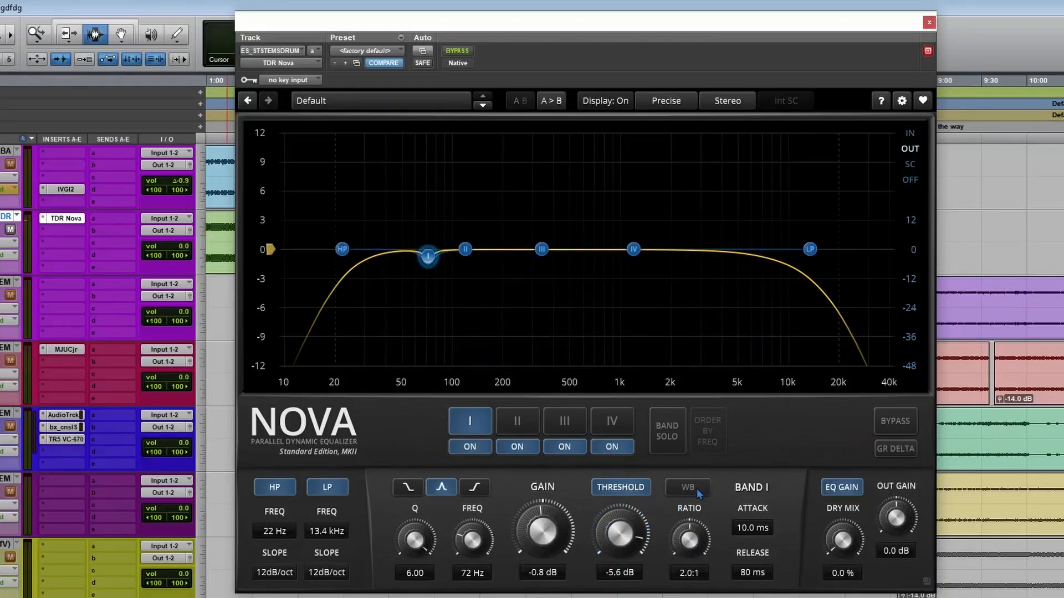
Link band I's dynamics to the wide band, with ratio 2.8:1, release 47 ms and dry mix 14.2 %.
{"action": "left_click", "coordinate": [699, 493]}
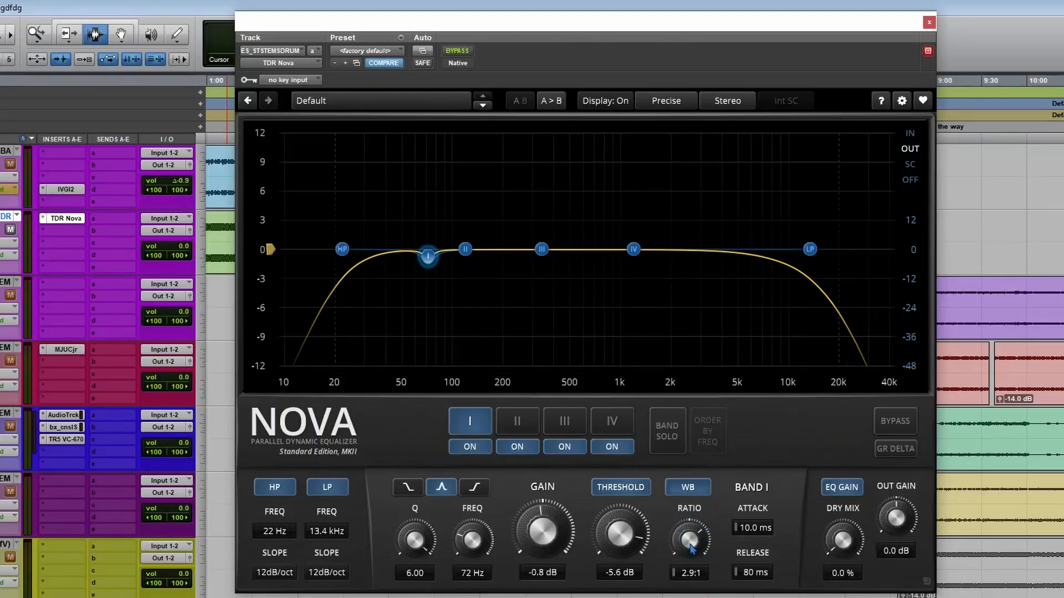
{"action": "key", "text": "space"}
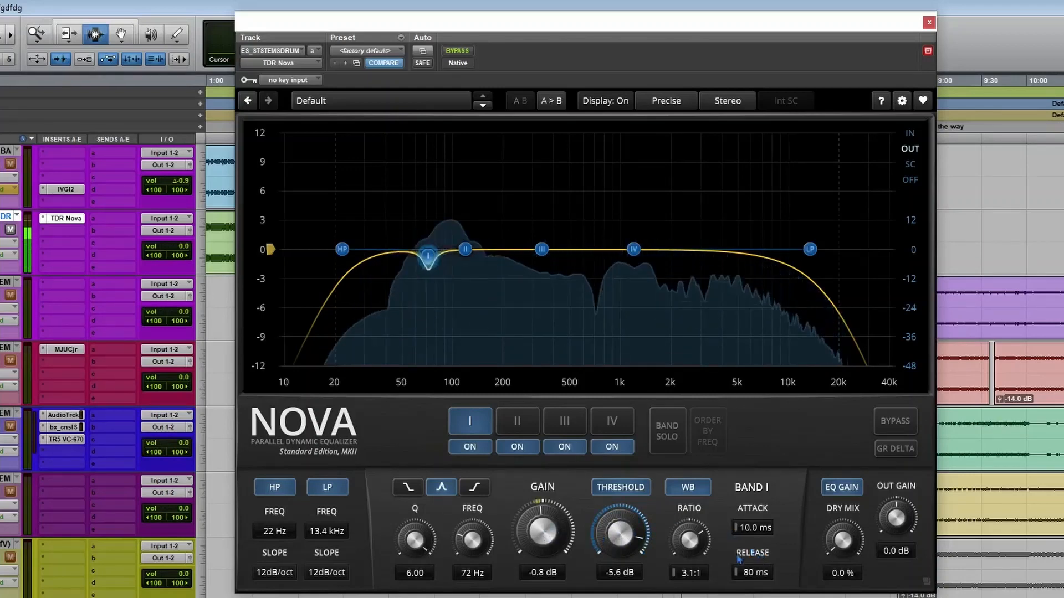
{"action": "left_click_drag", "start_coordinate": [697, 542], "coordinate": [697, 548]}
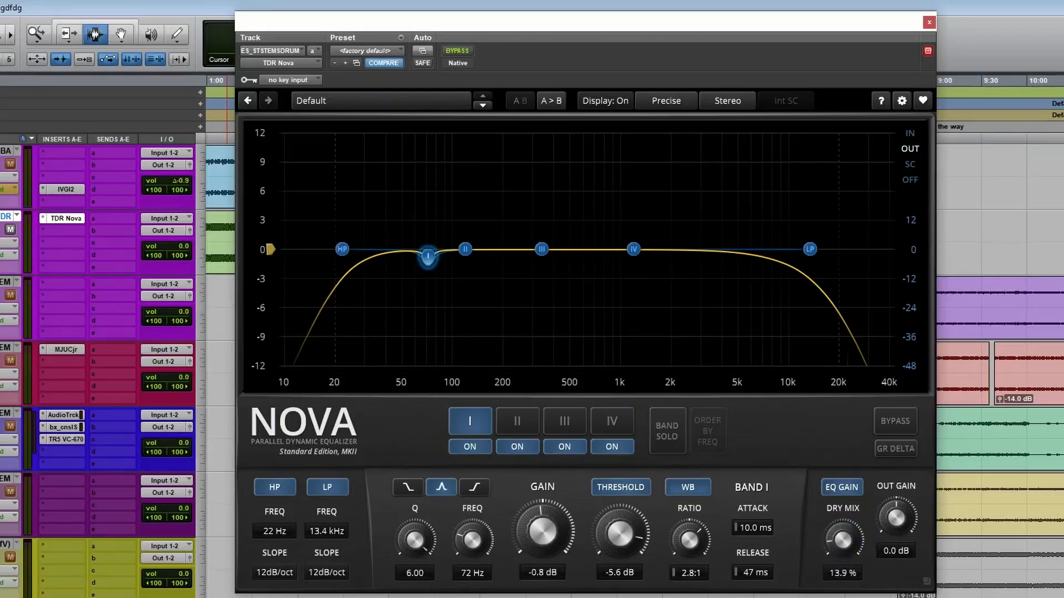
{"action": "left_click_drag", "start_coordinate": [843, 539], "coordinate": [843, 548]}
Move band I to 161 Hz at -1.6 dB and briefly audition the drum stem.
{"action": "left_click_drag", "start_coordinate": [430, 262], "coordinate": [445, 262]}
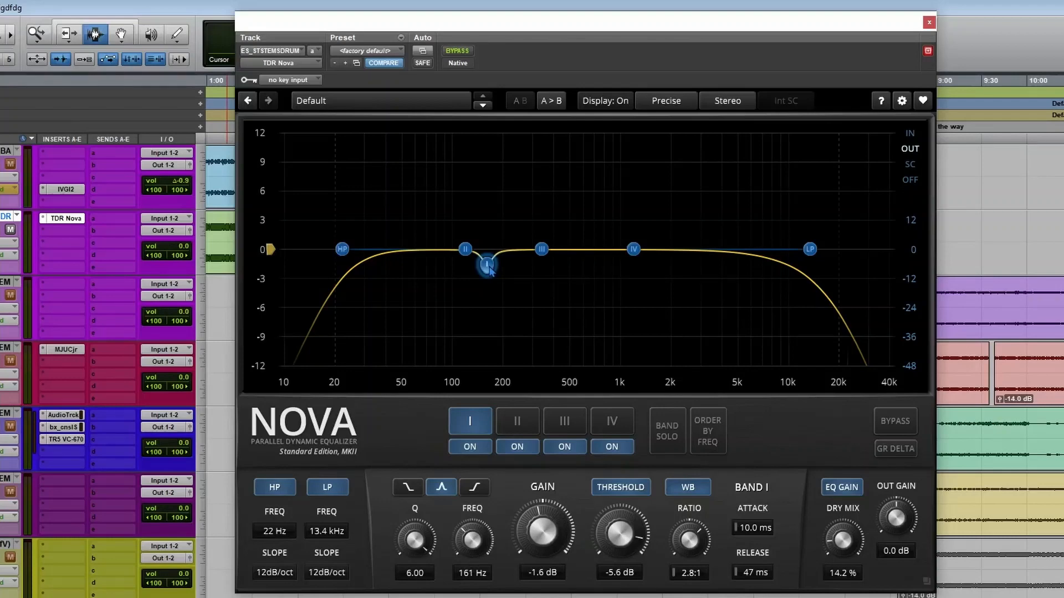
{"action": "key", "text": "space"}
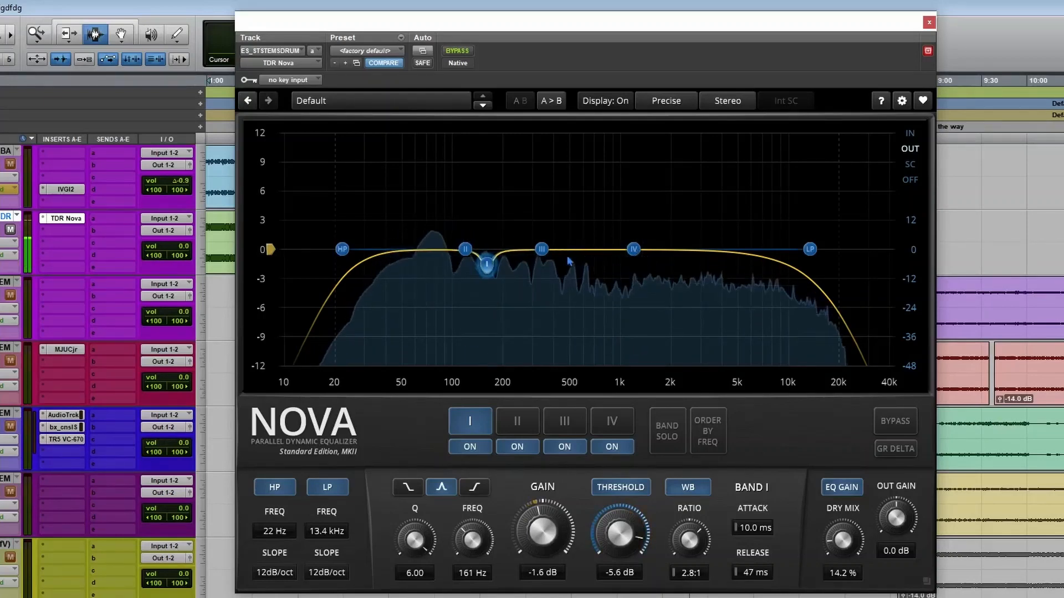
{"action": "key", "text": "space"}
Make band IV a dynamic cut at about 588 Hz, -3.5 dB, Q 4.31, with a -11.9 dB threshold and wide-band-linked dynamics.
{"action": "left_click_drag", "start_coordinate": [633, 250], "coordinate": [607, 194]}
{"action": "scroll", "coordinate": [607, 194], "scroll_direction": "up", "scroll_amount": 5}
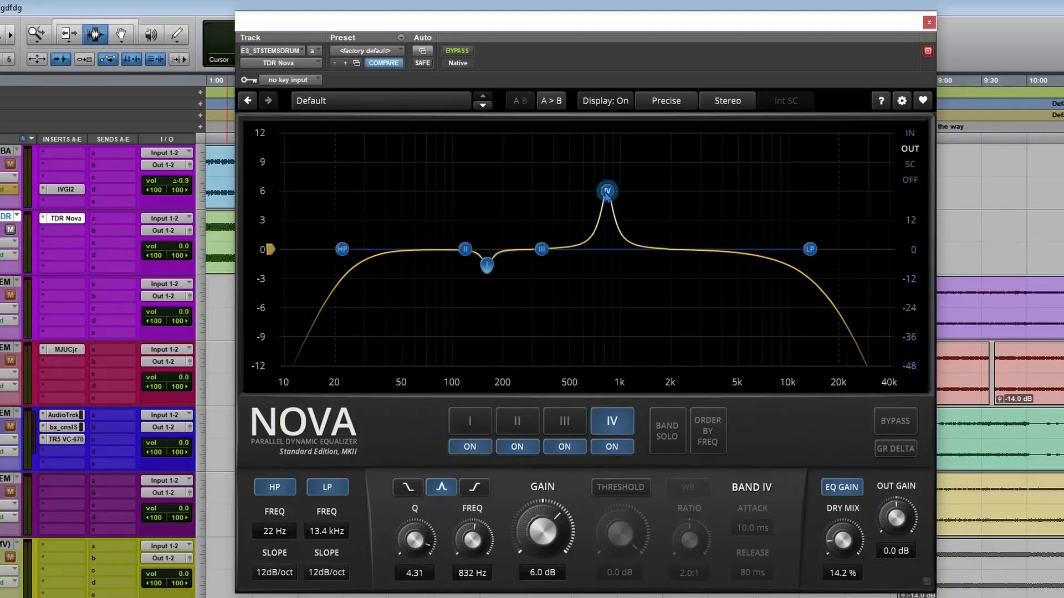
{"action": "left_click_drag", "start_coordinate": [600, 249], "coordinate": [574, 281]}
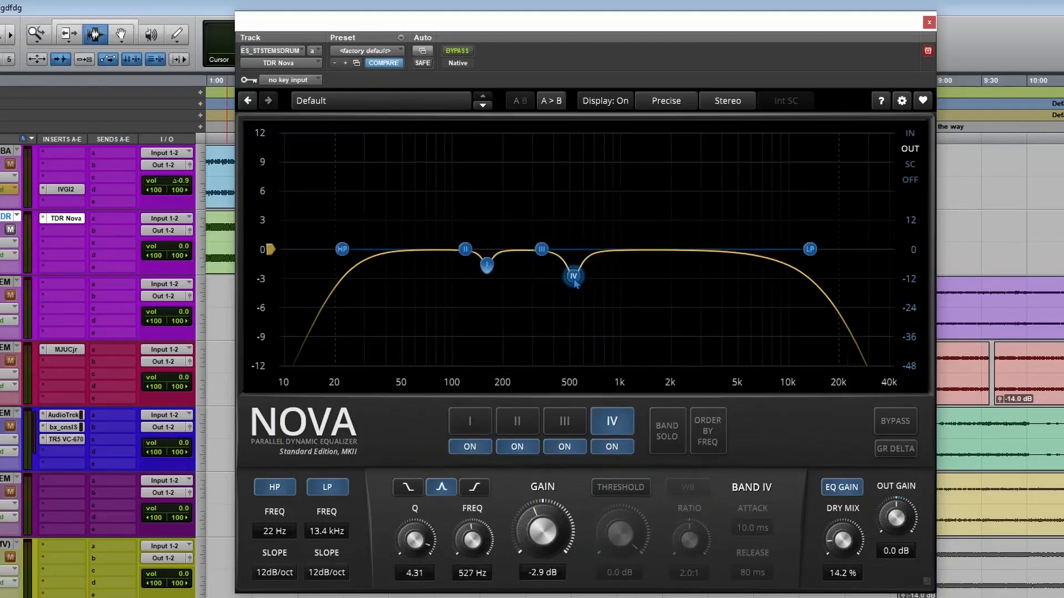
{"action": "left_click", "coordinate": [614, 489]}
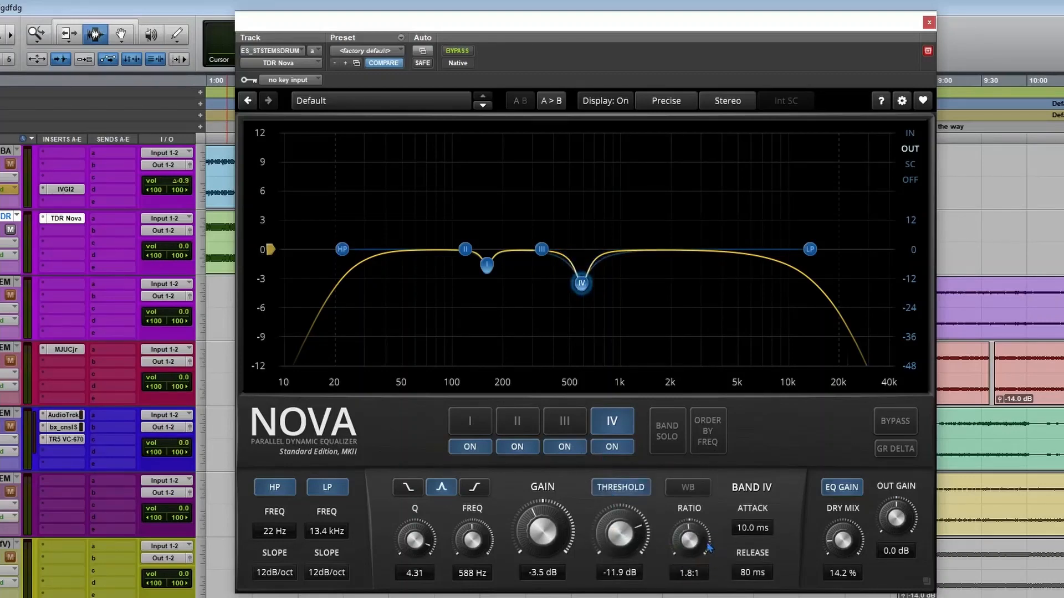
{"action": "left_click", "coordinate": [699, 489]}
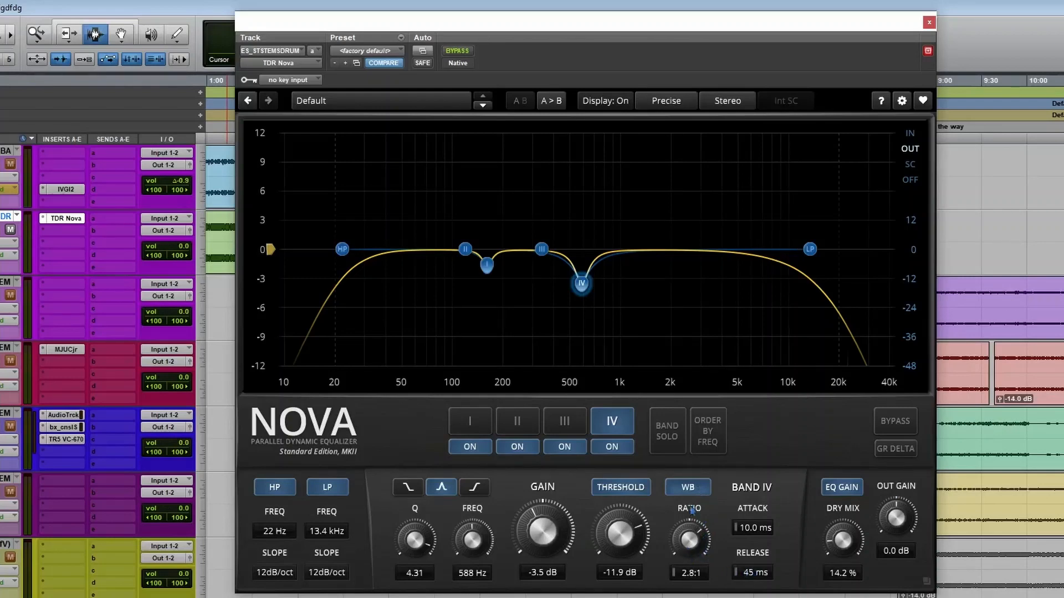
Play the drum stem while tuning band IV to 650 Hz, -1.1 dB gain and -8.8 dB threshold, briefly soloing the band.
{"action": "key", "text": "space"}
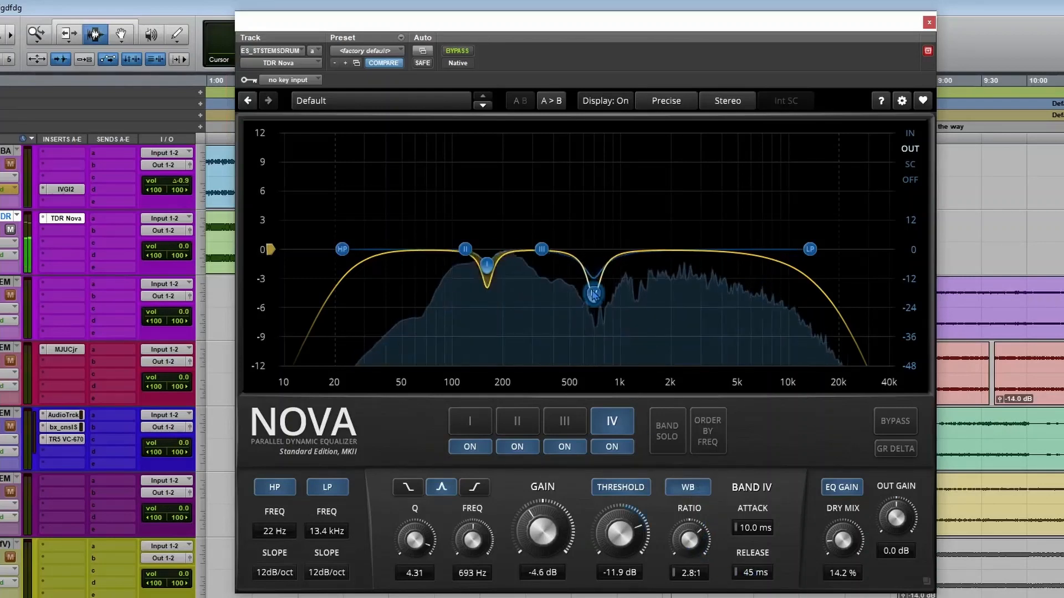
{"action": "mouse_move", "coordinate": [593, 295]}
{"action": "left_mouse_down"}
{"action": "mouse_move", "coordinate": [632, 299]}
{"action": "mouse_move", "coordinate": [589, 297]}
{"action": "left_mouse_up"}
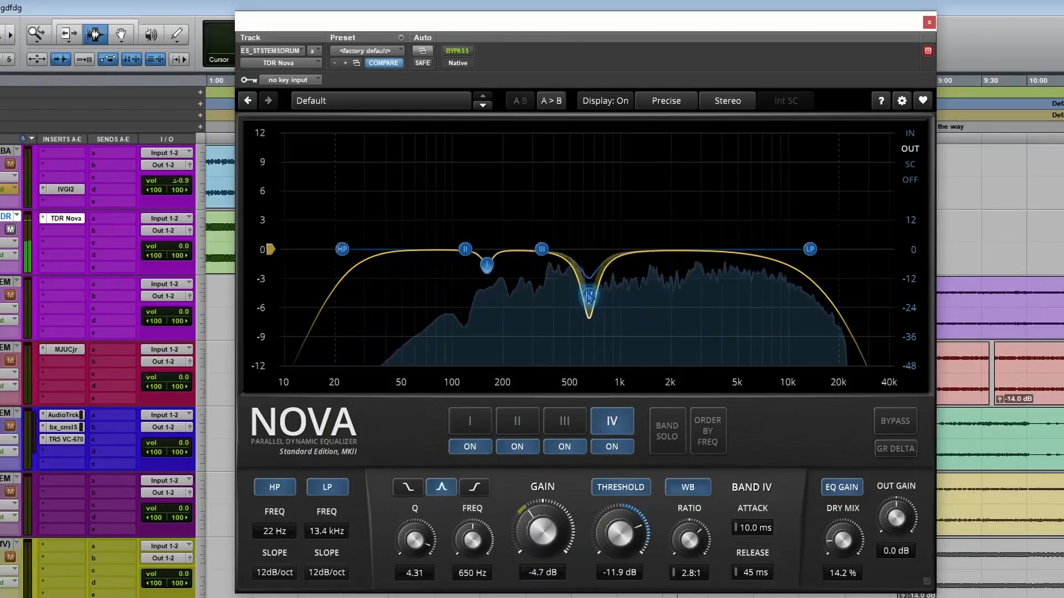
{"action": "left_click", "coordinate": [667, 437]}
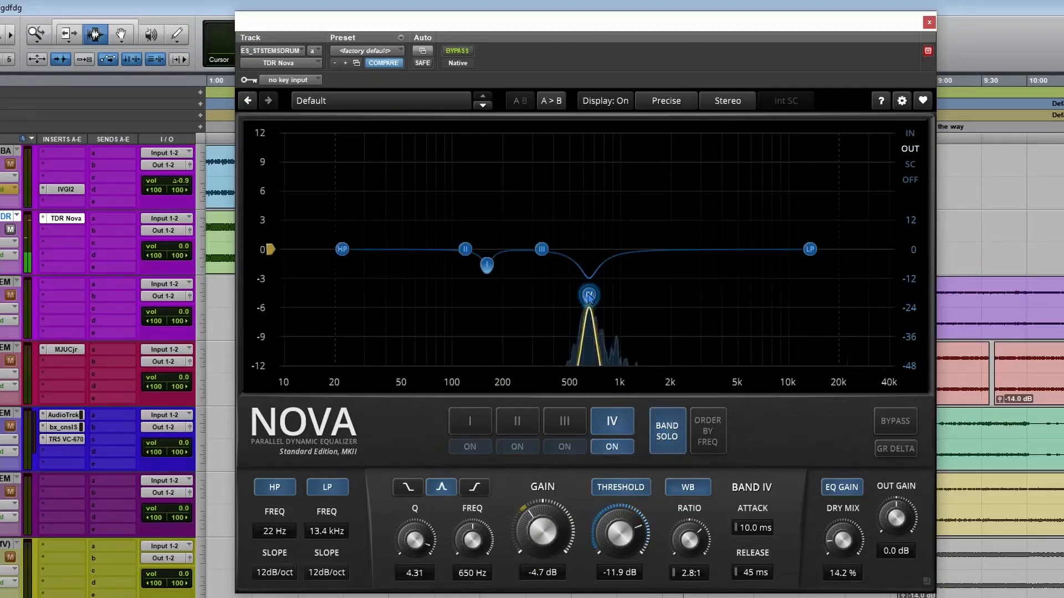
{"action": "left_click", "coordinate": [662, 437]}
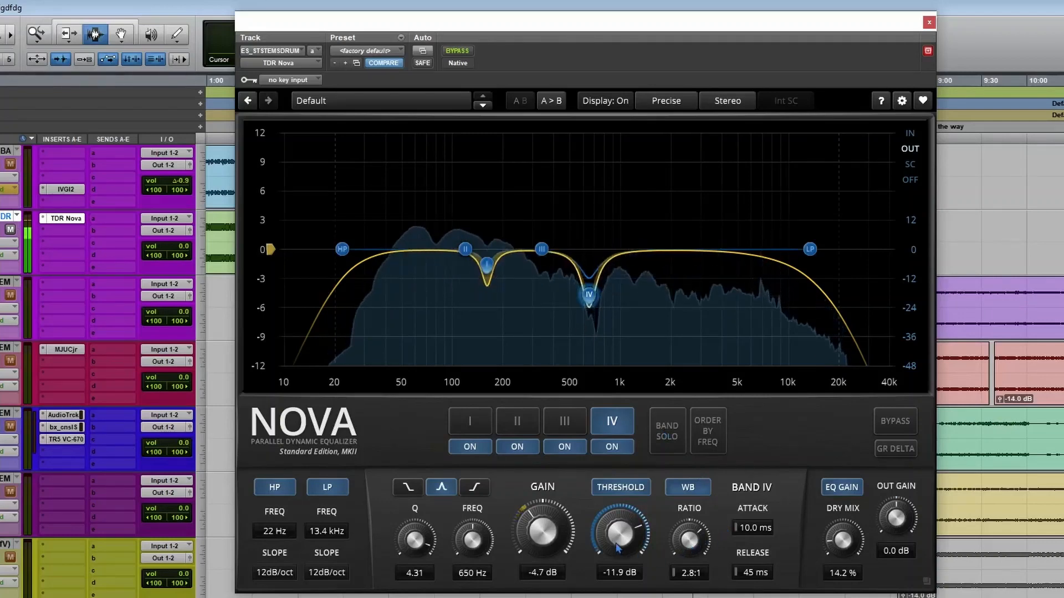
{"action": "left_click_drag", "start_coordinate": [618, 544], "coordinate": [617, 530]}
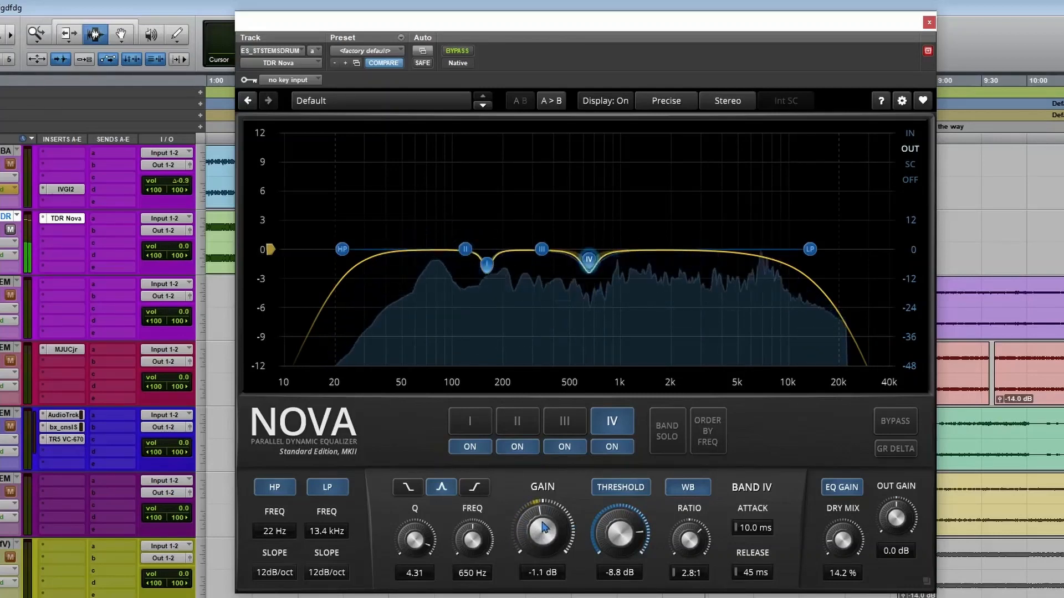
Shape band III into a narrow cut at 7.5 kHz with -0.8 dB gain and Q 6.00 during playback.
{"action": "left_click", "coordinate": [766, 257]}
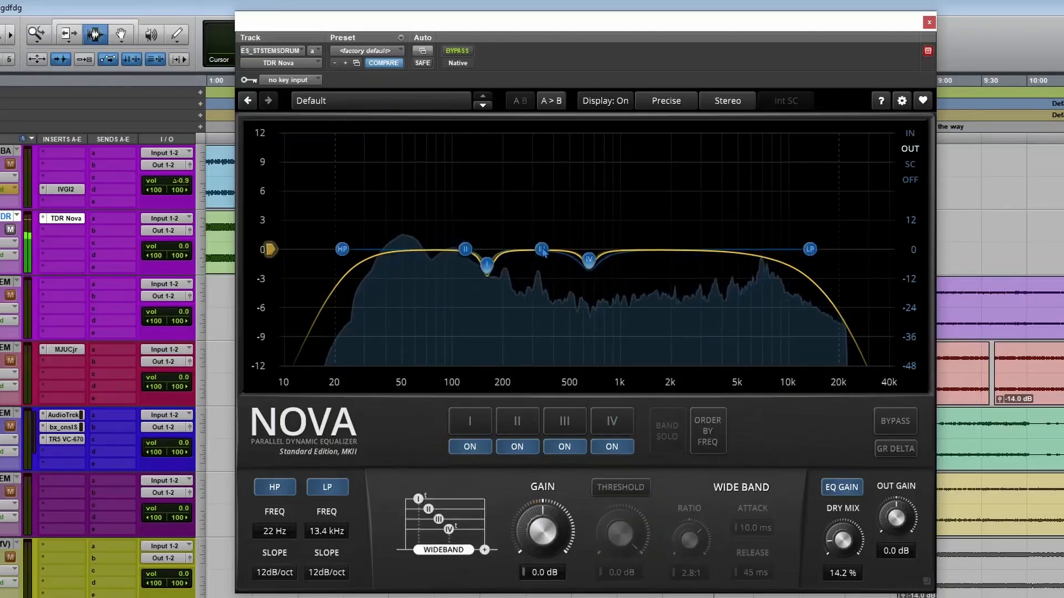
{"action": "left_click_drag", "start_coordinate": [542, 249], "coordinate": [561, 243]}
{"action": "left_click_drag", "start_coordinate": [626, 246], "coordinate": [766, 243]}
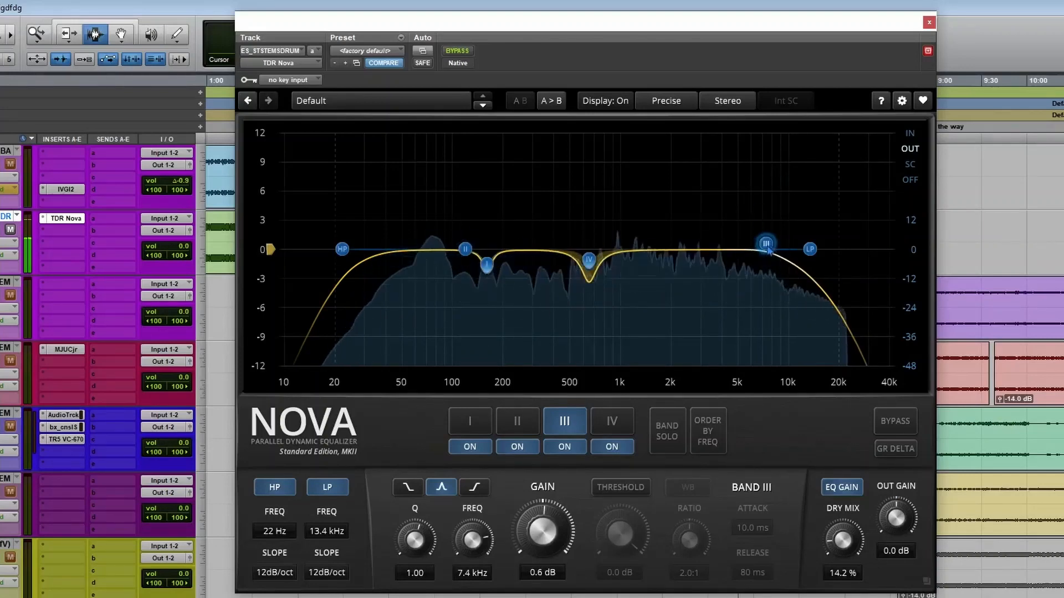
{"action": "left_click_drag", "start_coordinate": [766, 244], "coordinate": [769, 264]}
{"action": "scroll", "coordinate": [771, 263], "scroll_direction": "down", "scroll_amount": 3}
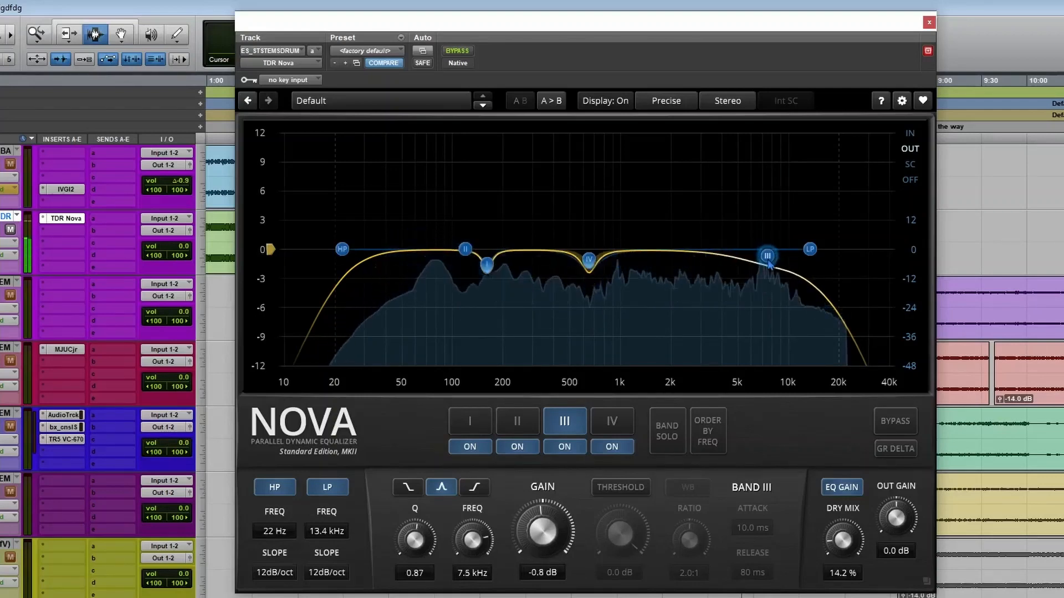
{"action": "scroll", "coordinate": [773, 264], "scroll_direction": "up", "scroll_amount": 5}
{"action": "scroll", "coordinate": [773, 264], "scroll_direction": "up", "scroll_amount": 8}
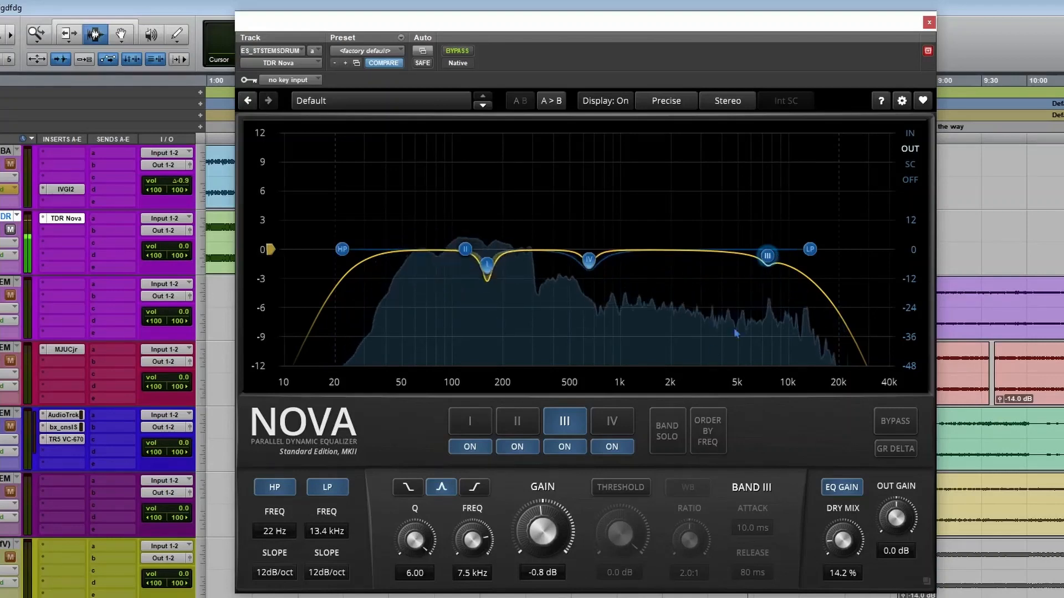
Activate band III's dynamics with a -4.0 dB threshold, link them to the wide band, and stop playback.
{"action": "left_click", "coordinate": [617, 493]}
{"action": "left_click_drag", "start_coordinate": [620, 526], "coordinate": [620, 548]}
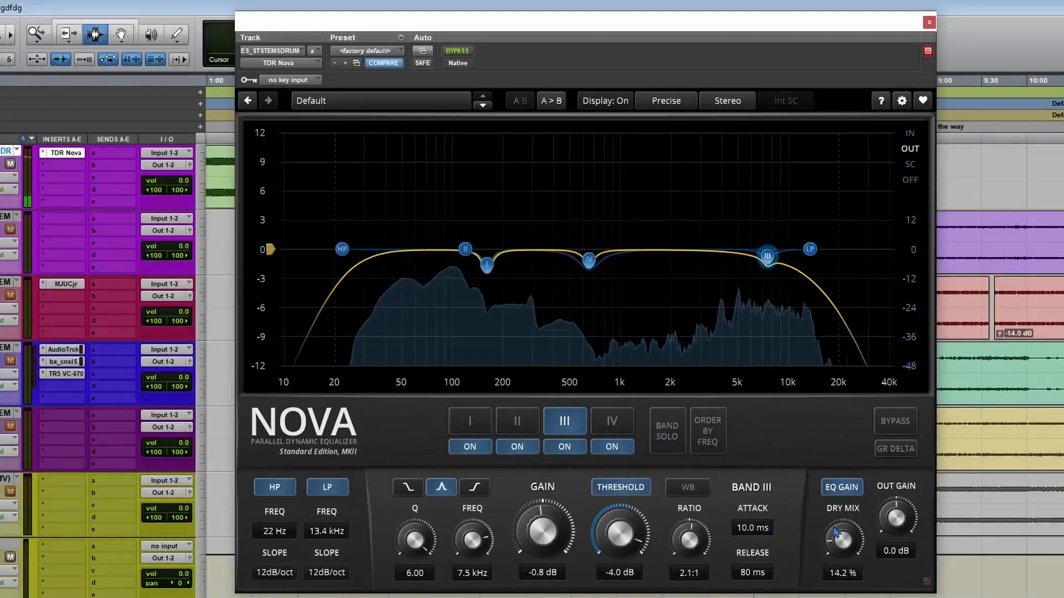
{"action": "left_click", "coordinate": [688, 487]}
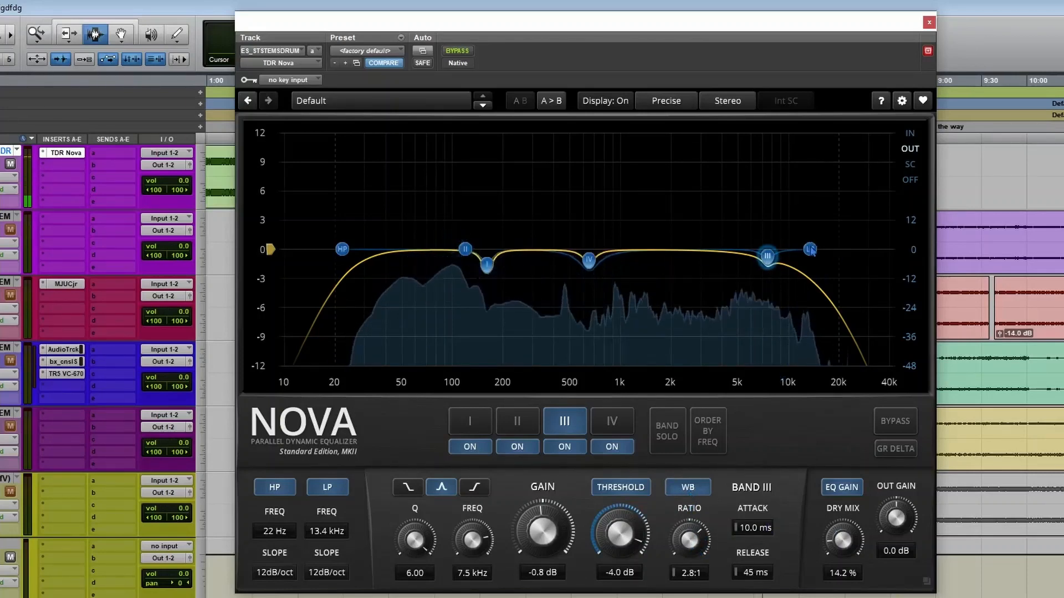
{"action": "key", "text": "space"}
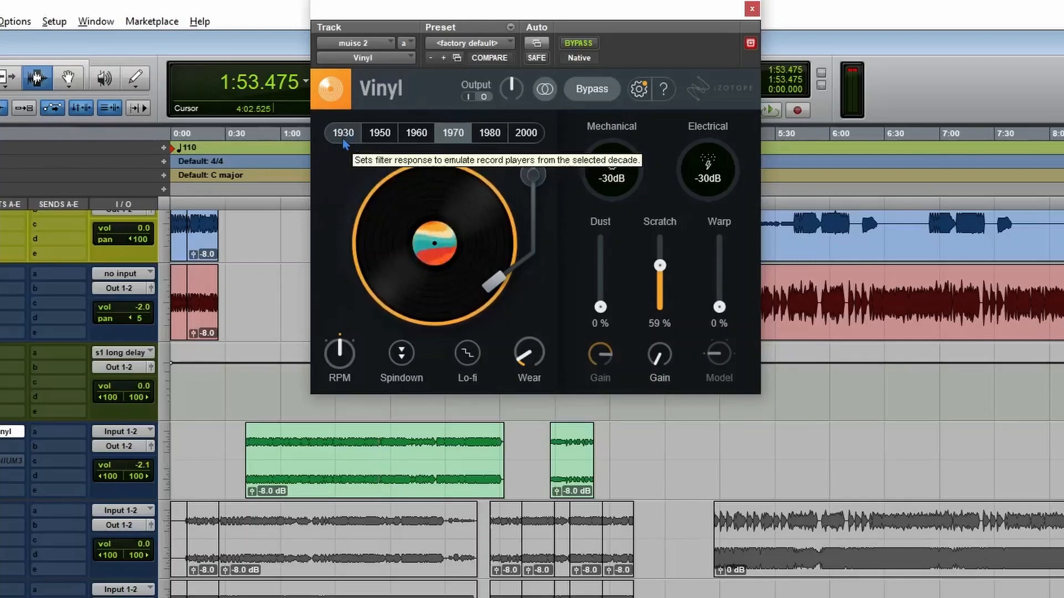
Switch iZotope Vinyl's decade filter through 1930, 1950, 1970 and 1980, ending on 2000.
{"action": "left_click", "coordinate": [344, 134]}
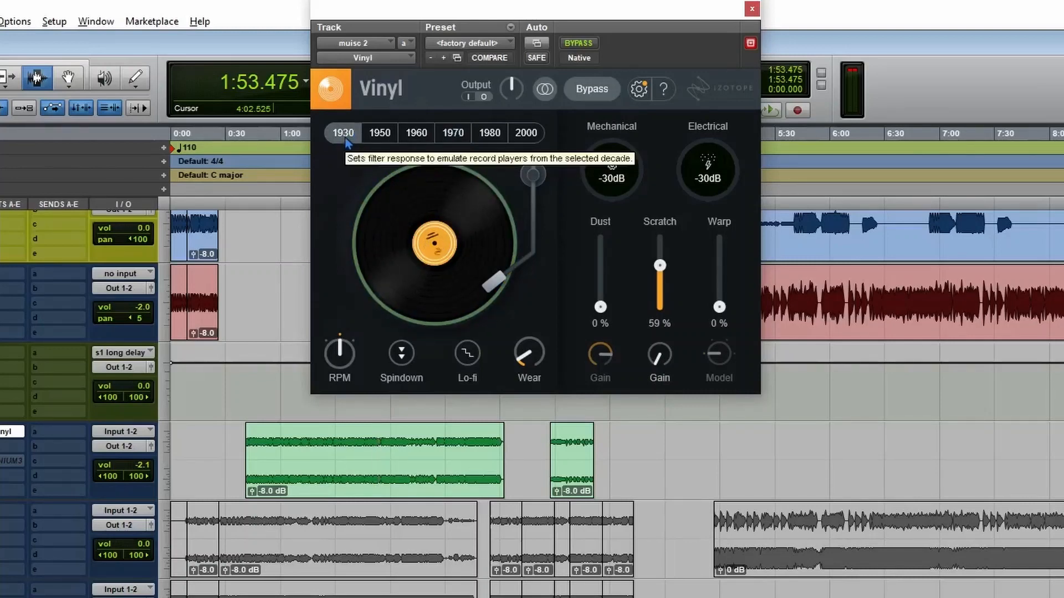
{"action": "left_click", "coordinate": [376, 138]}
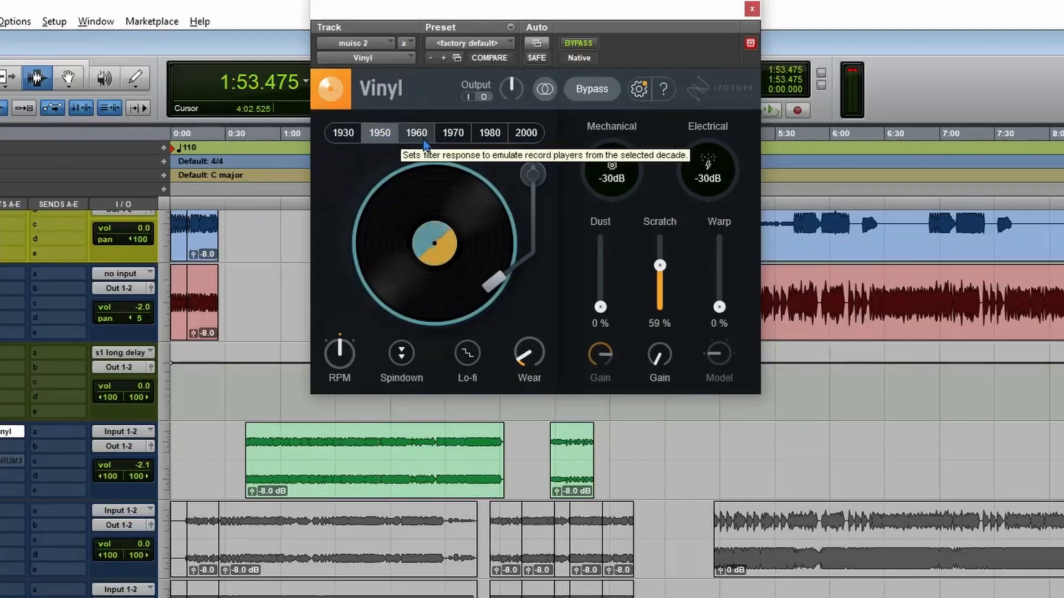
{"action": "left_click", "coordinate": [455, 134]}
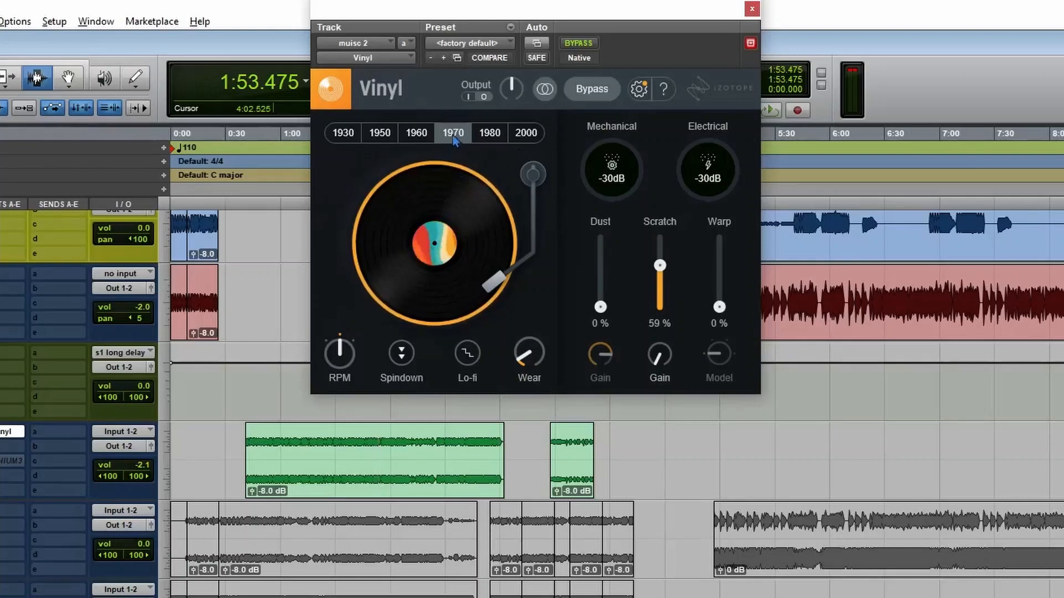
{"action": "left_click", "coordinate": [482, 139]}
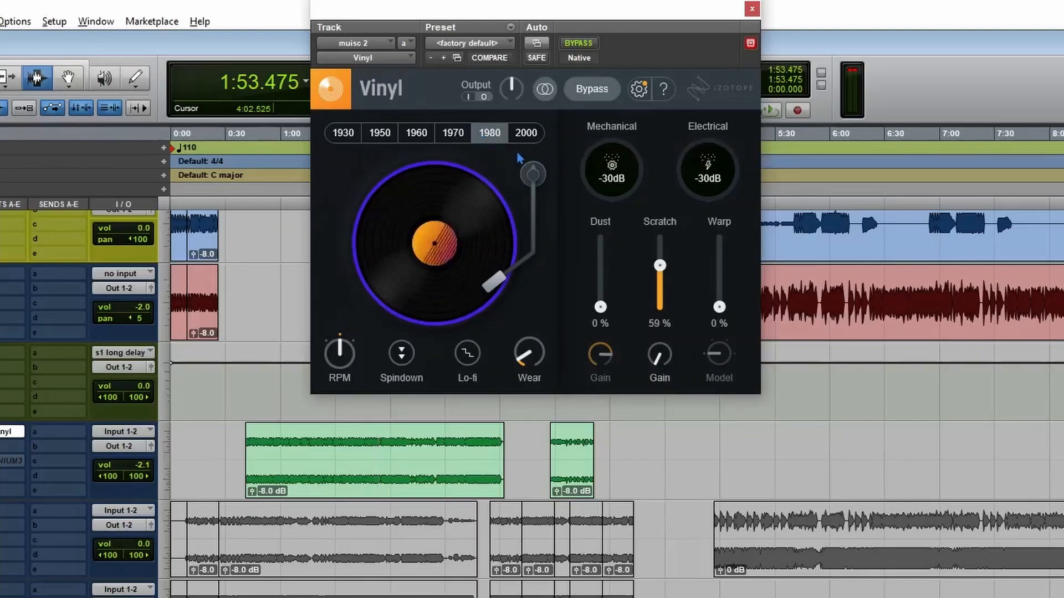
{"action": "left_click", "coordinate": [530, 136]}
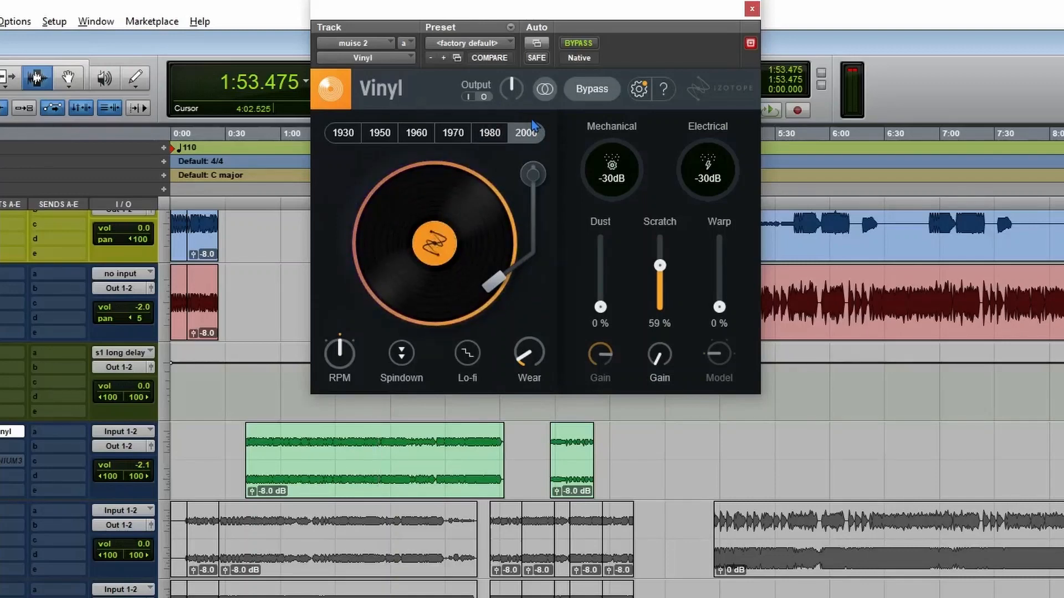
Switch Vinyl to the 1930 decade, play the short green clip, and lower Scratch to 0 %.
{"action": "left_click", "coordinate": [343, 133]}
{"action": "double_click", "coordinate": [566, 445]}
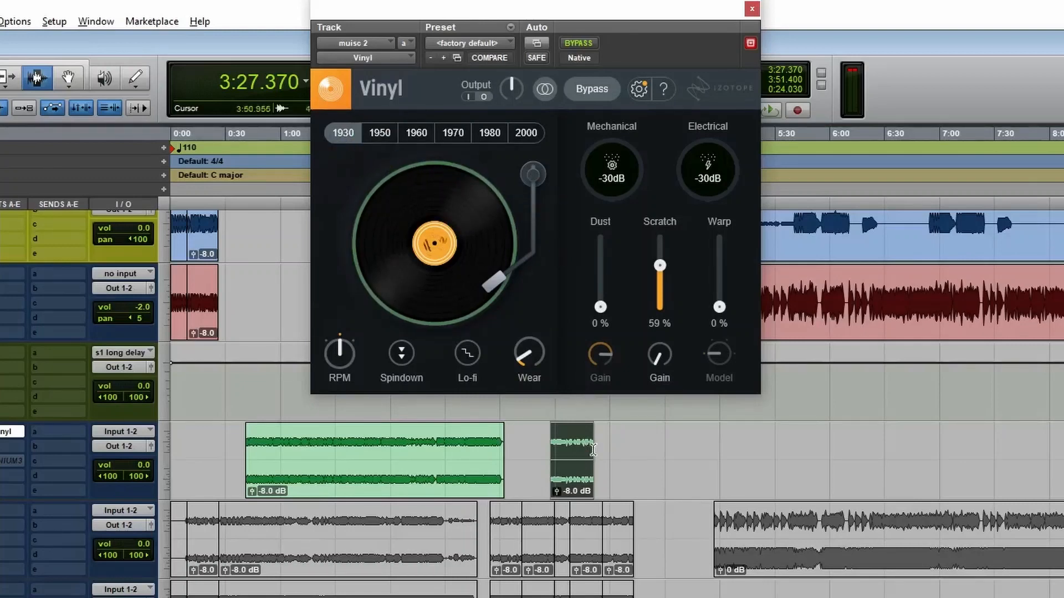
{"action": "key", "text": "space"}
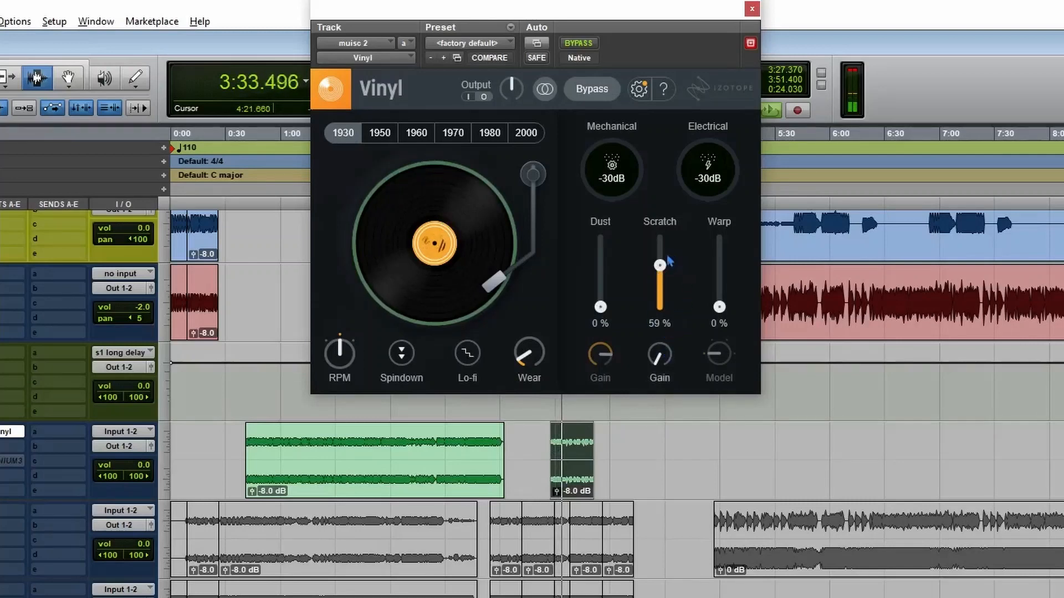
{"action": "left_click_drag", "start_coordinate": [658, 269], "coordinate": [665, 363]}
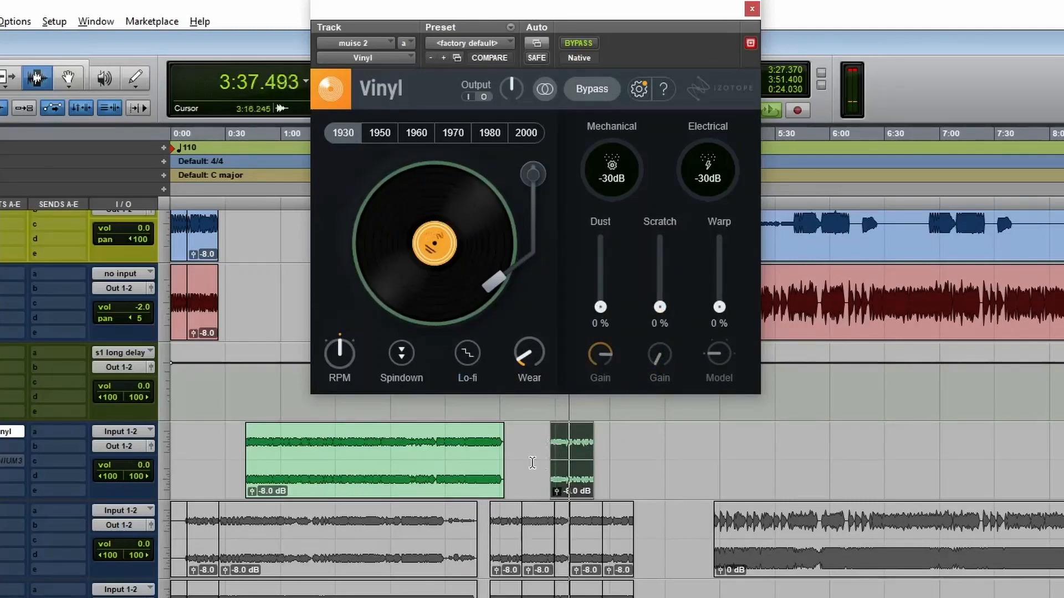
Audition the 1950, 1960, 1970 and 1980 decade filters one after another during playback, ending on 2000.
{"action": "left_click", "coordinate": [380, 133]}
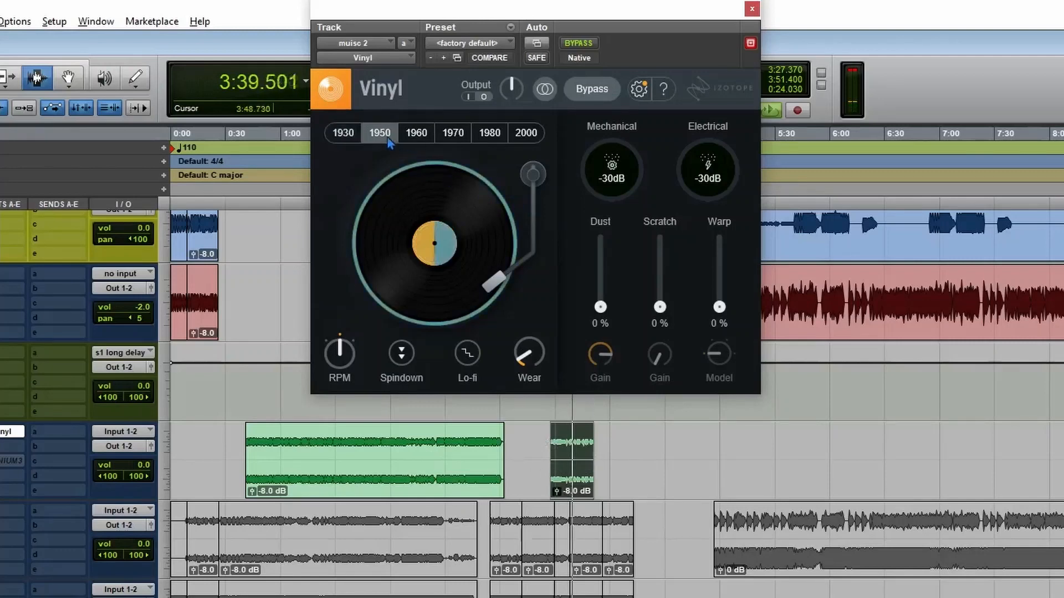
{"action": "left_click", "coordinate": [426, 134]}
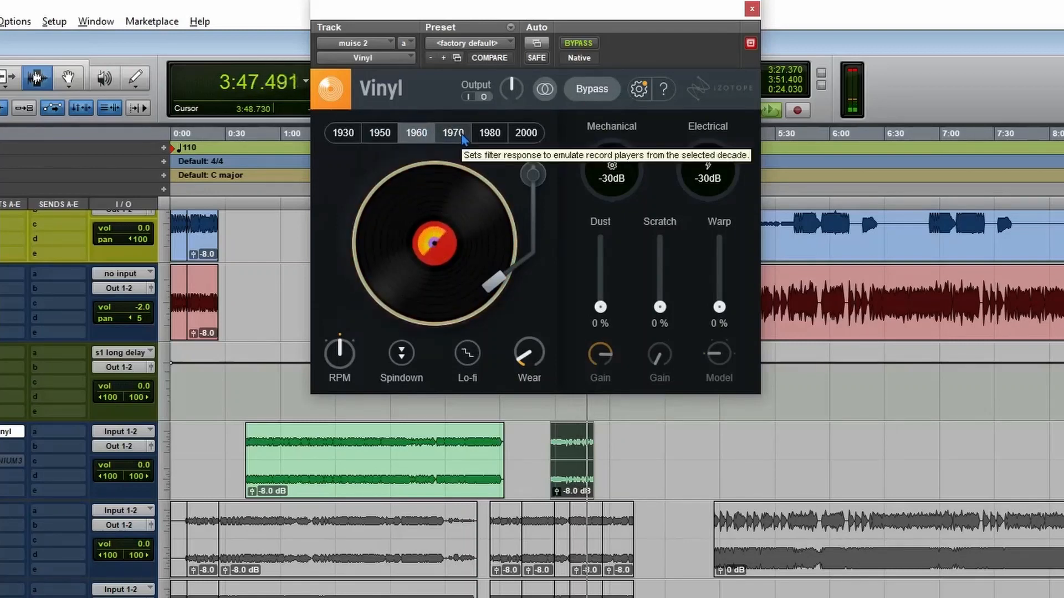
{"action": "left_click", "coordinate": [462, 136]}
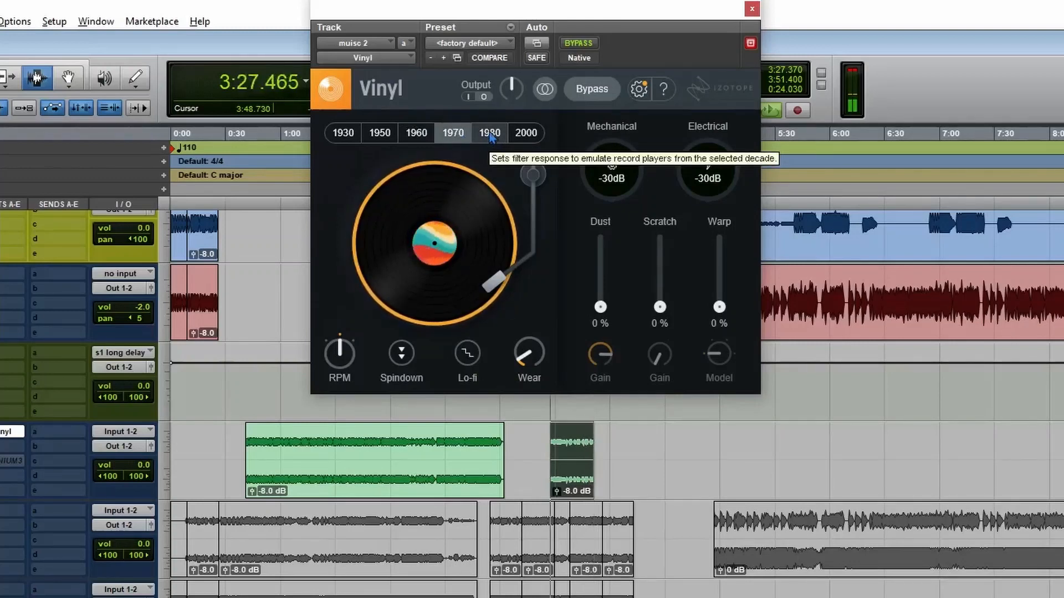
{"action": "left_click", "coordinate": [490, 136]}
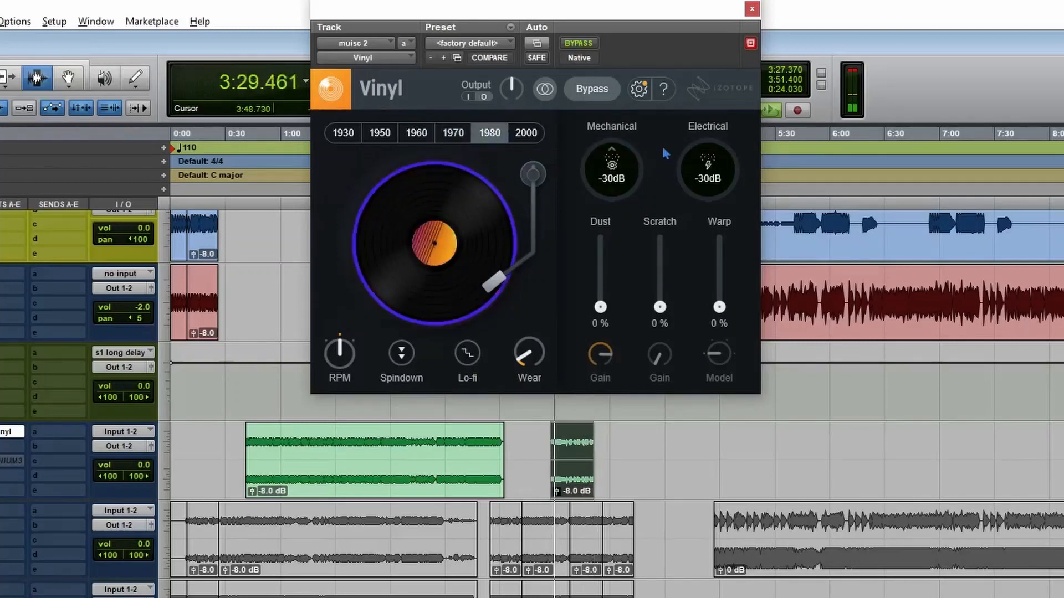
{"action": "left_click", "coordinate": [520, 133]}
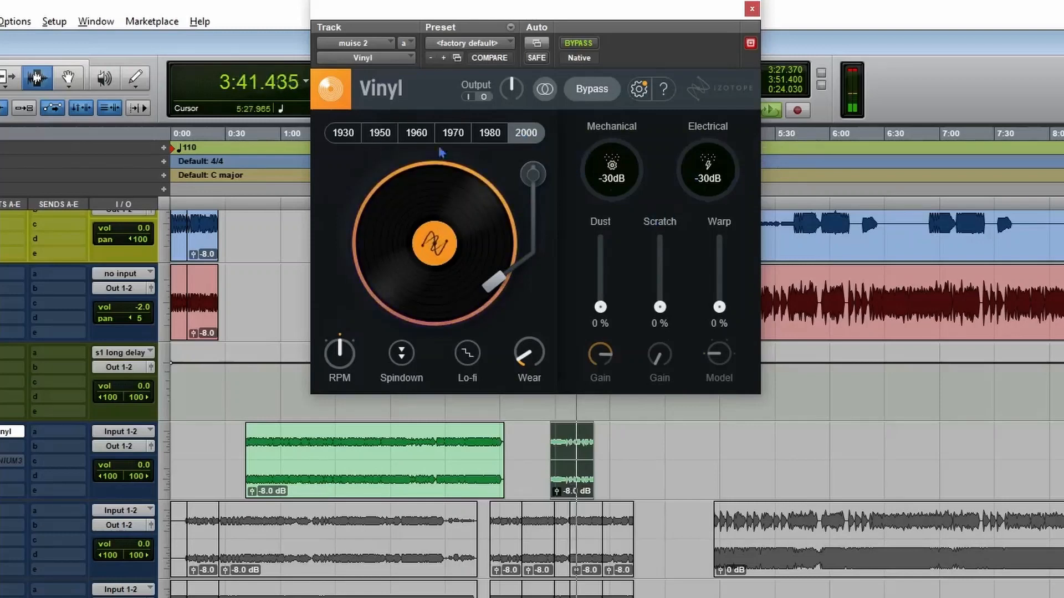
Compare the decade filters from 1930 to 1980 and back to 1930, moving playback to the long green clip partway through.
{"action": "left_click", "coordinate": [342, 136]}
{"action": "left_click", "coordinate": [380, 135]}
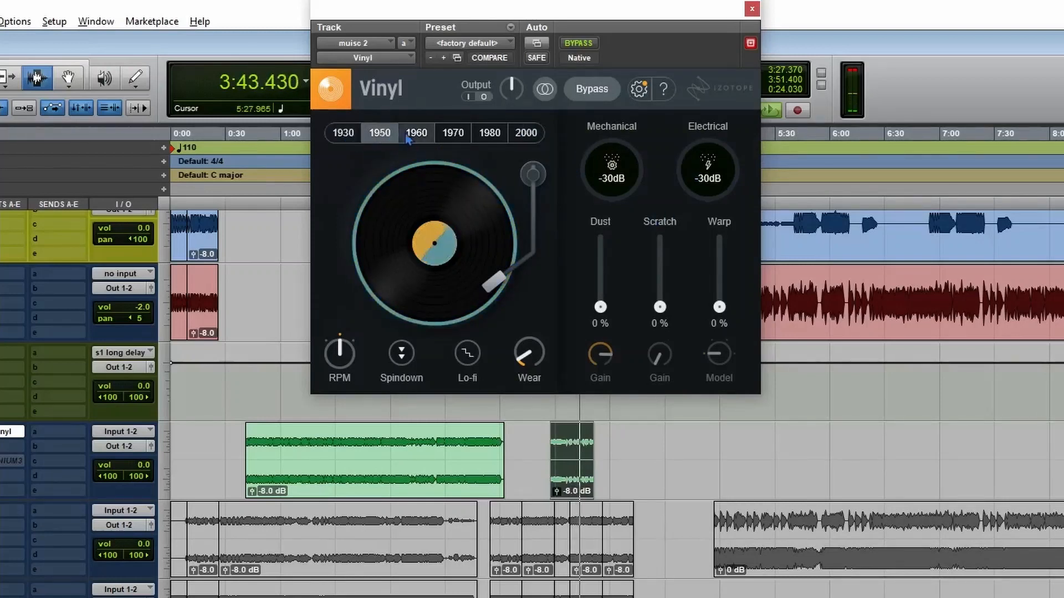
{"action": "left_click", "coordinate": [415, 133]}
{"action": "left_click", "coordinate": [386, 435]}
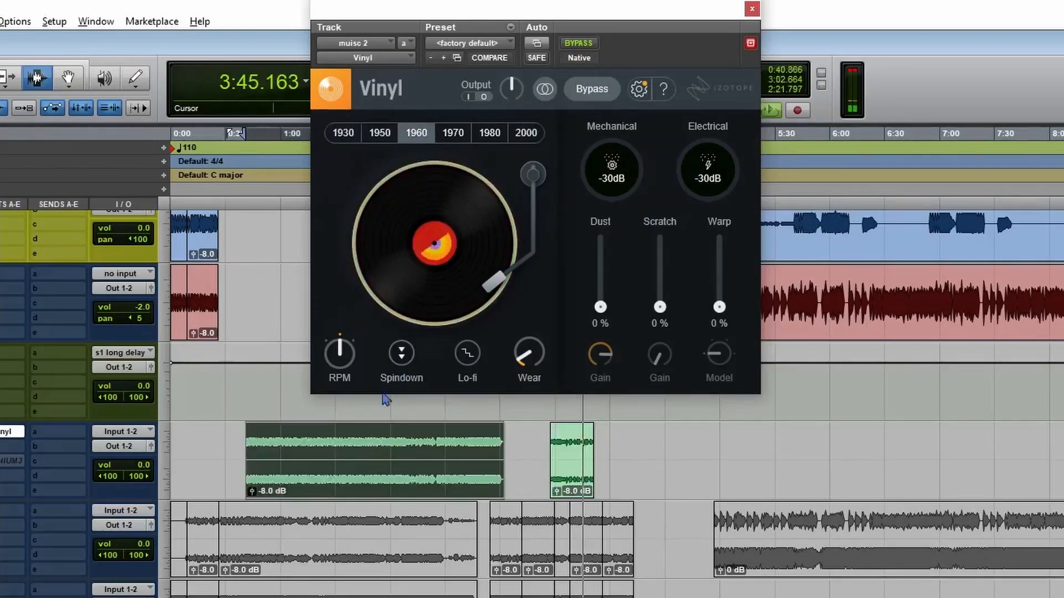
{"action": "left_click", "coordinate": [452, 132]}
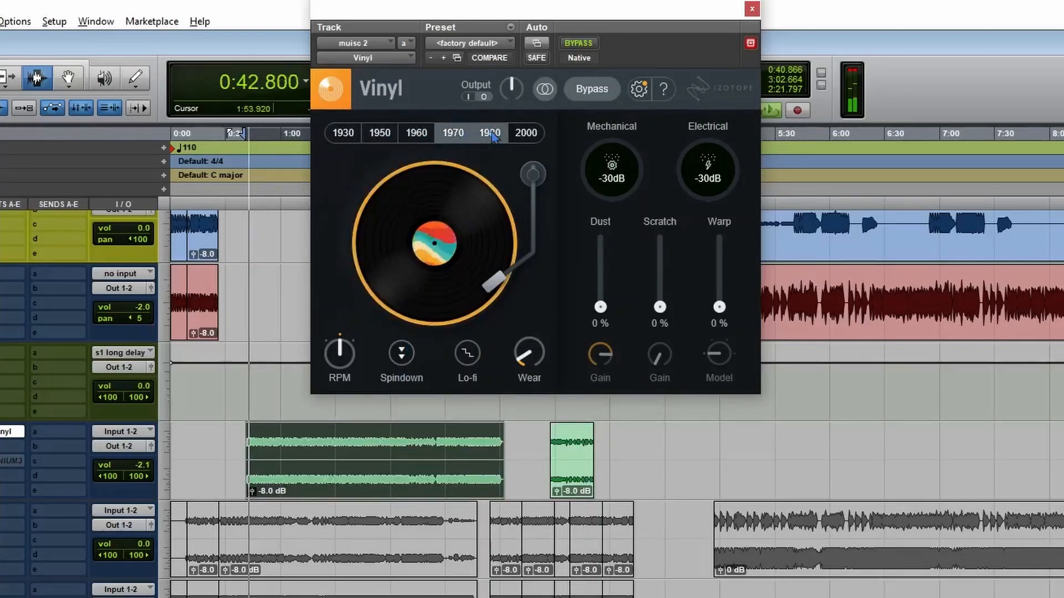
{"action": "left_click", "coordinate": [492, 136]}
{"action": "left_click", "coordinate": [415, 133]}
{"action": "left_click", "coordinate": [379, 136]}
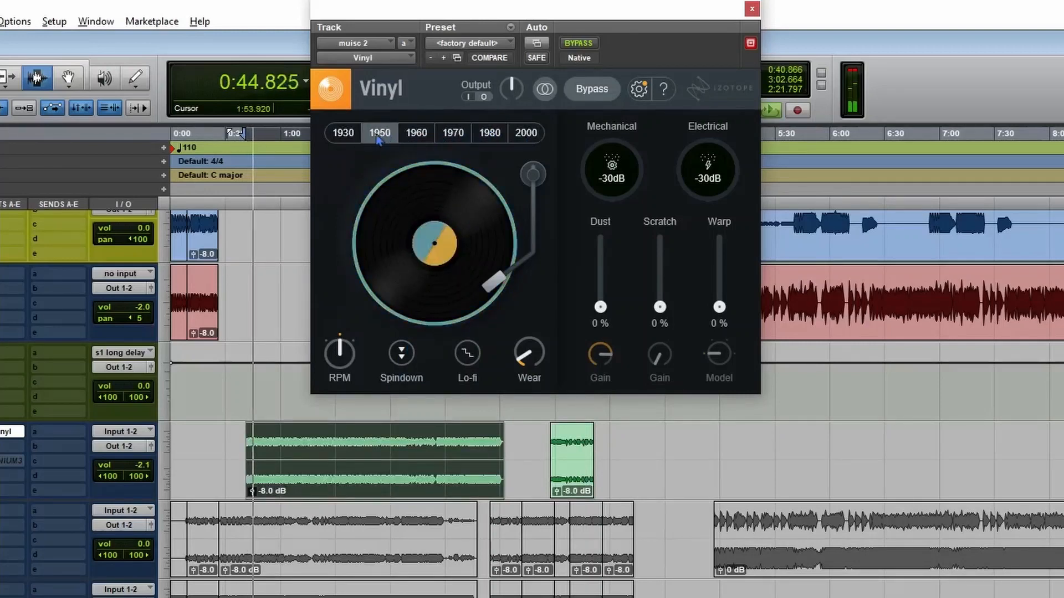
{"action": "left_click", "coordinate": [343, 133]}
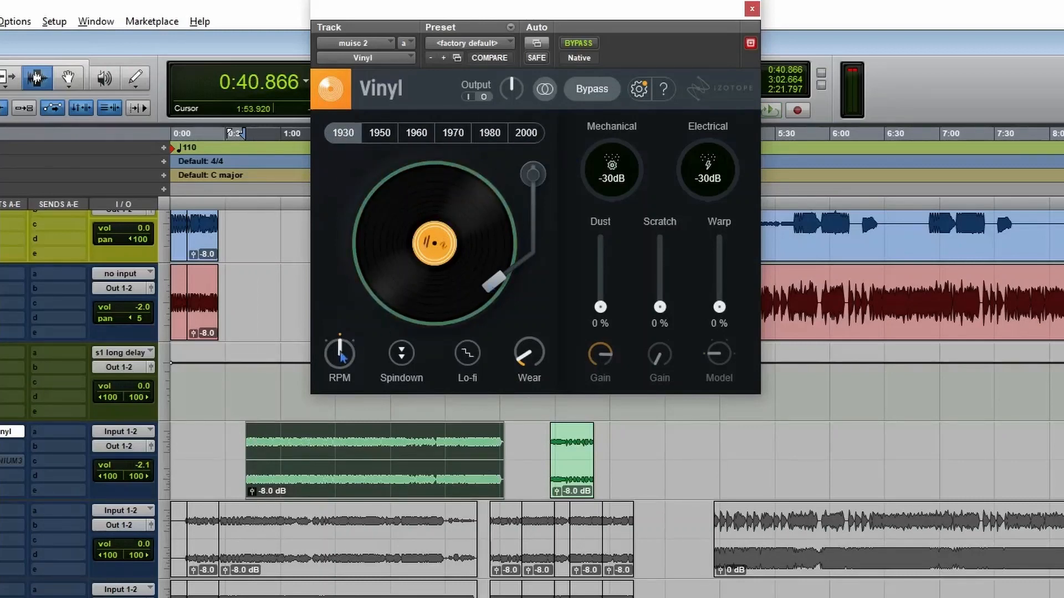
Raise Scratch to 21 % with its gain turned up so the scratch noise is audible while playback is stopped.
{"action": "left_click_drag", "start_coordinate": [332, 390], "coordinate": [330, 420]}
{"action": "left_click_drag", "start_coordinate": [357, 314], "coordinate": [397, 240]}
{"action": "mouse_move", "coordinate": [660, 308]}
{"action": "left_mouse_down"}
{"action": "mouse_move", "coordinate": [661, 276]}
{"action": "mouse_move", "coordinate": [660, 292]}
{"action": "left_mouse_up"}
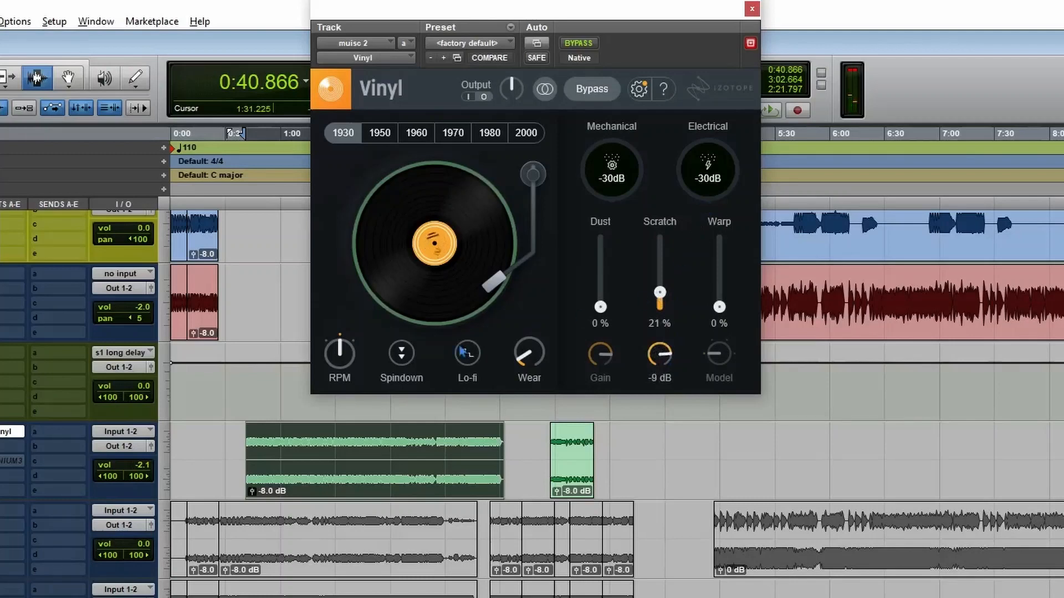
Try the turntable speed at 78 and 45 RPM, lower the scratch gain to -60 dB, and finish at 45 RPM.
{"action": "left_click", "coordinate": [355, 367]}
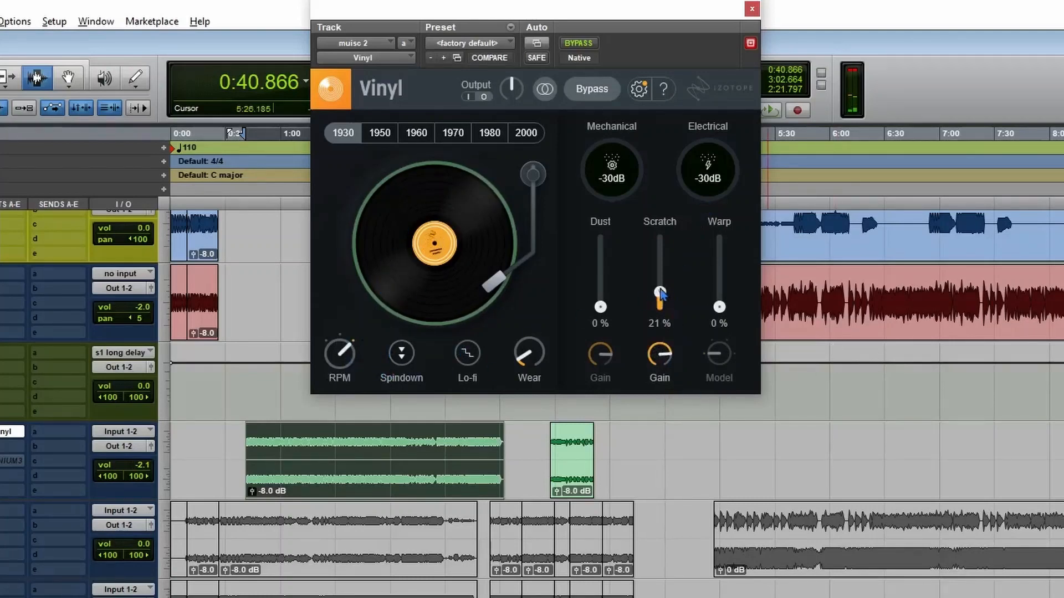
{"action": "mouse_move", "coordinate": [346, 363]}
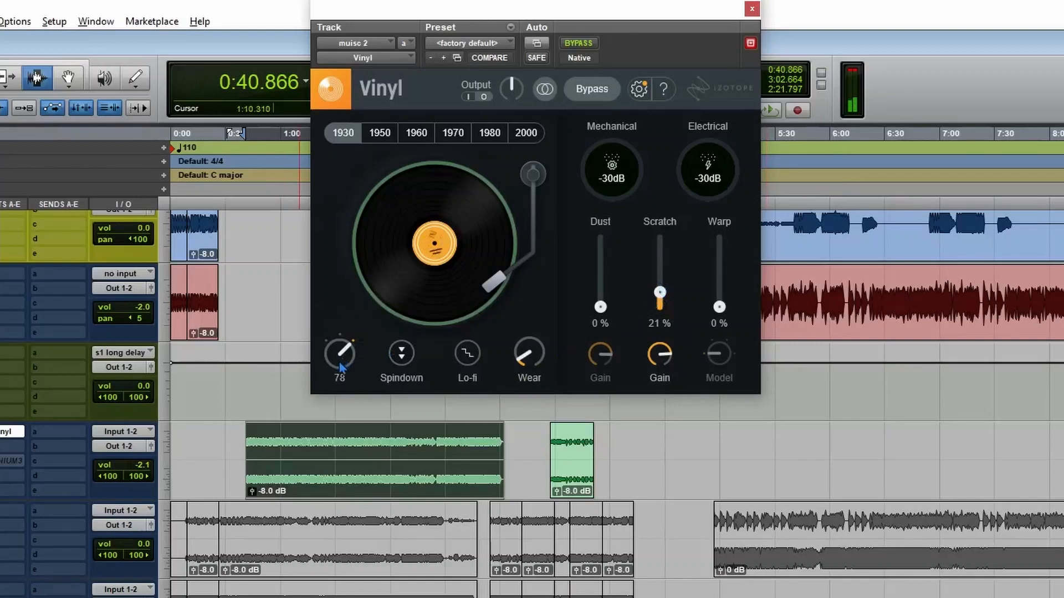
{"action": "left_click_drag", "start_coordinate": [343, 368], "coordinate": [266, 595]}
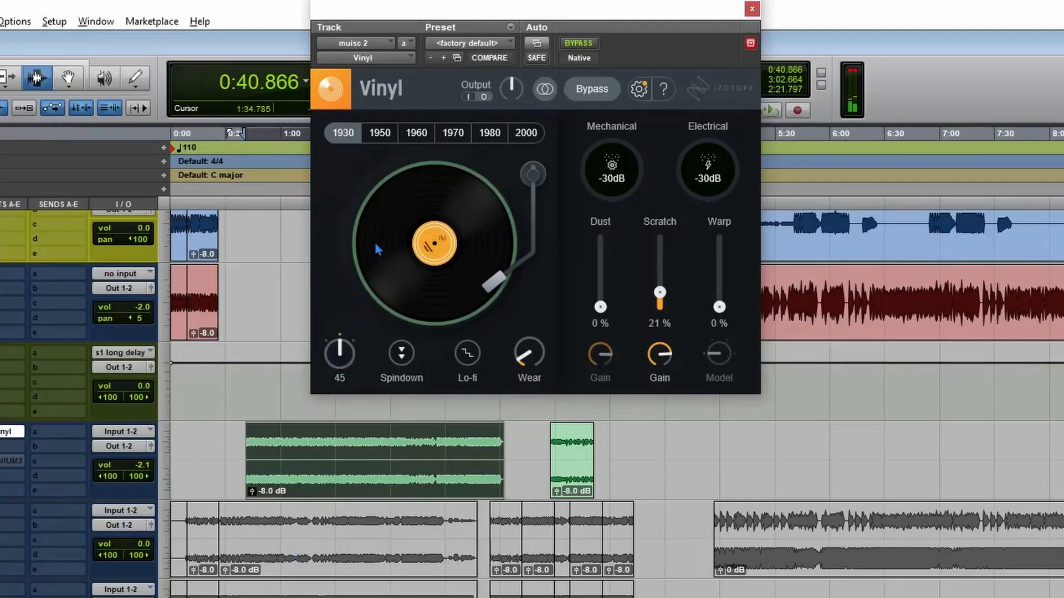
{"action": "left_click", "coordinate": [347, 362]}
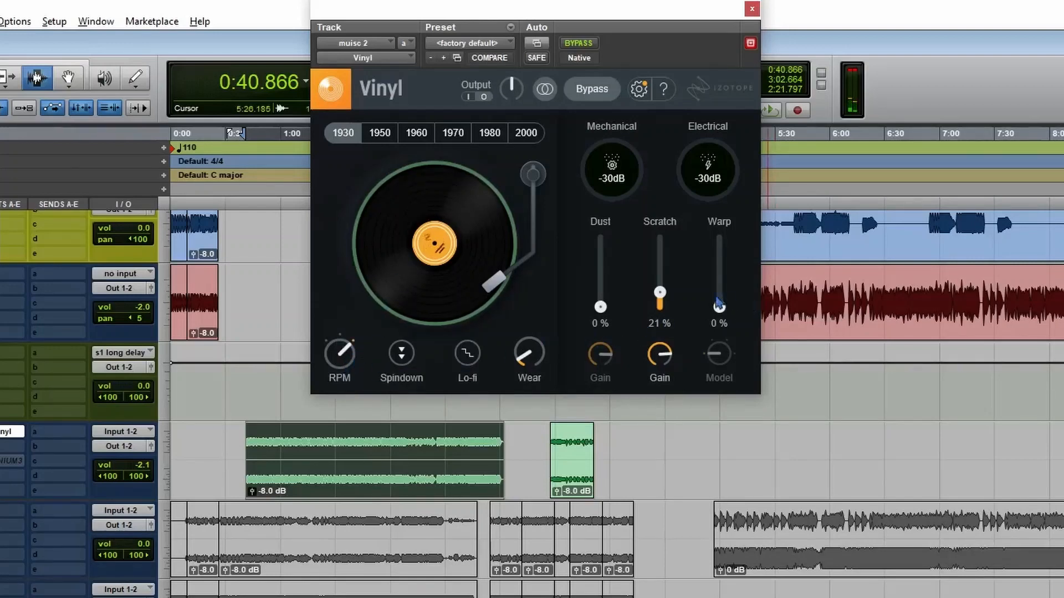
{"action": "left_click_drag", "start_coordinate": [667, 344], "coordinate": [663, 399]}
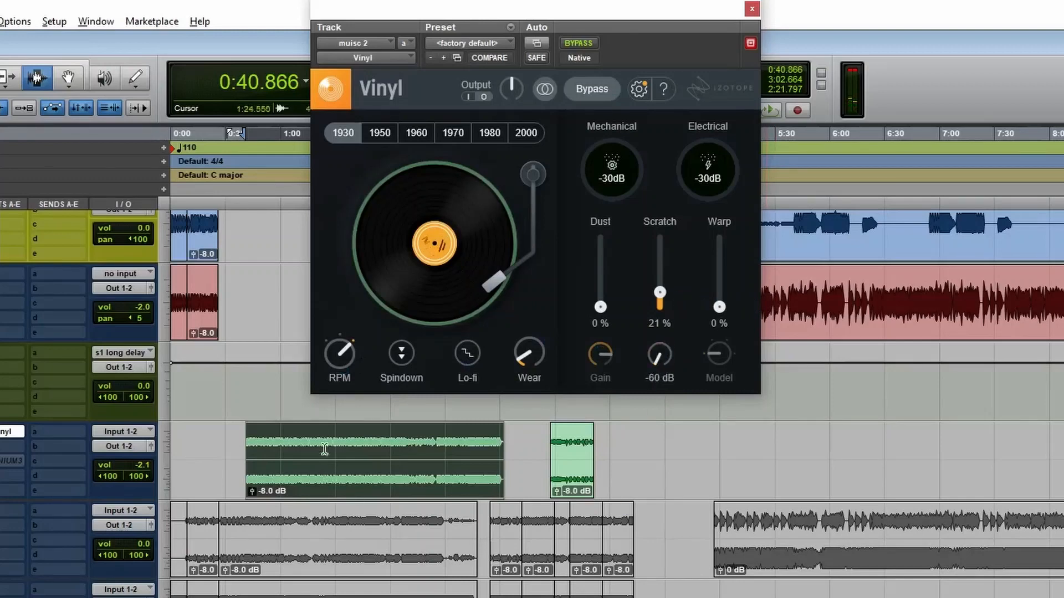
{"action": "left_click_drag", "start_coordinate": [347, 360], "coordinate": [340, 417]}
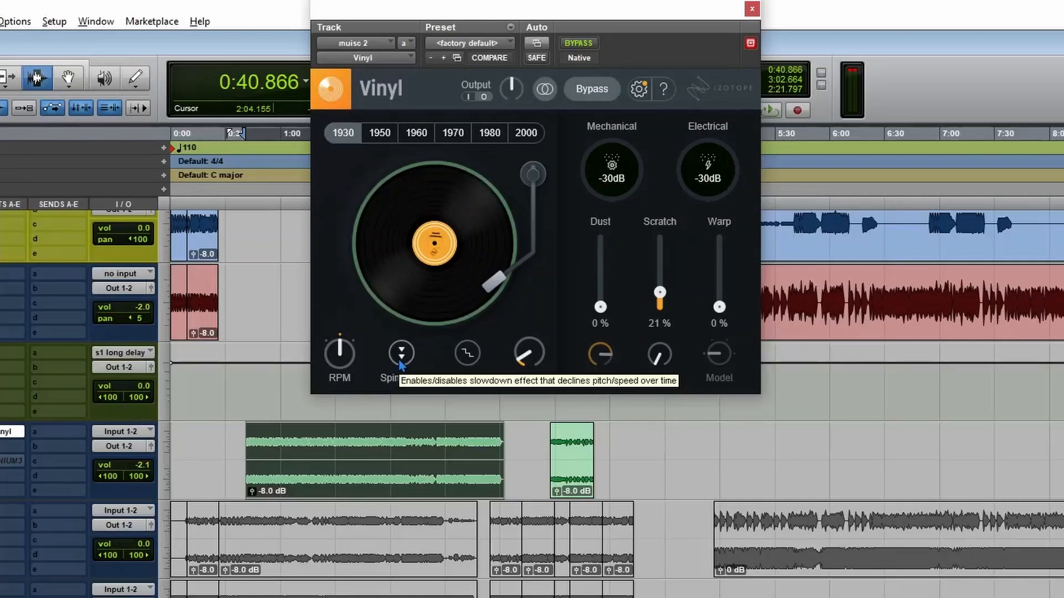
Play the end of the long green clip from about 2:52 on the 2000 decade, engage Spindown, and stop playback.
{"action": "left_click", "coordinate": [501, 445]}
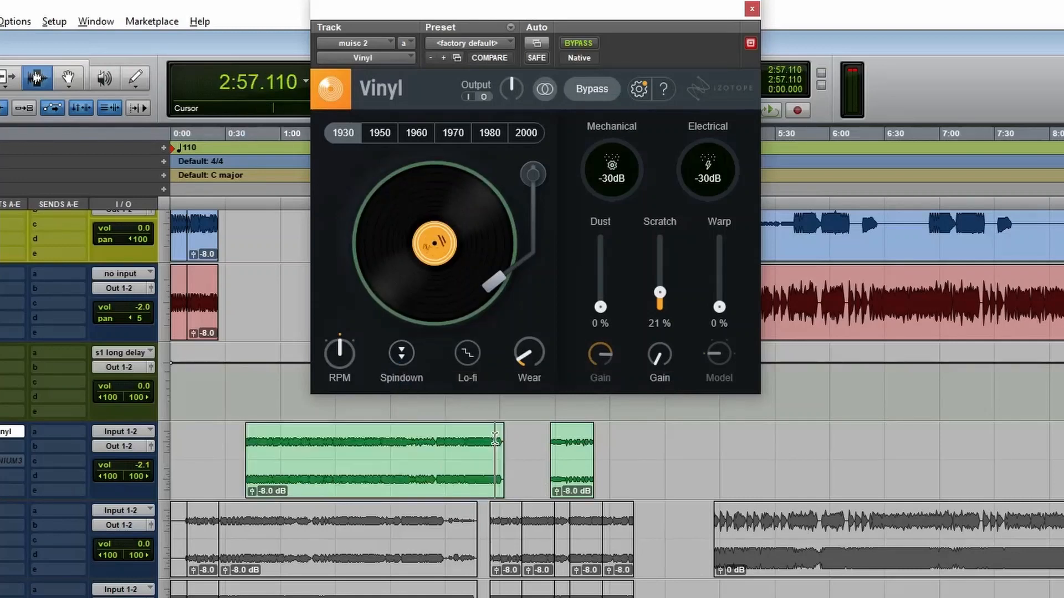
{"action": "left_click", "coordinate": [486, 443]}
{"action": "key", "text": "space"}
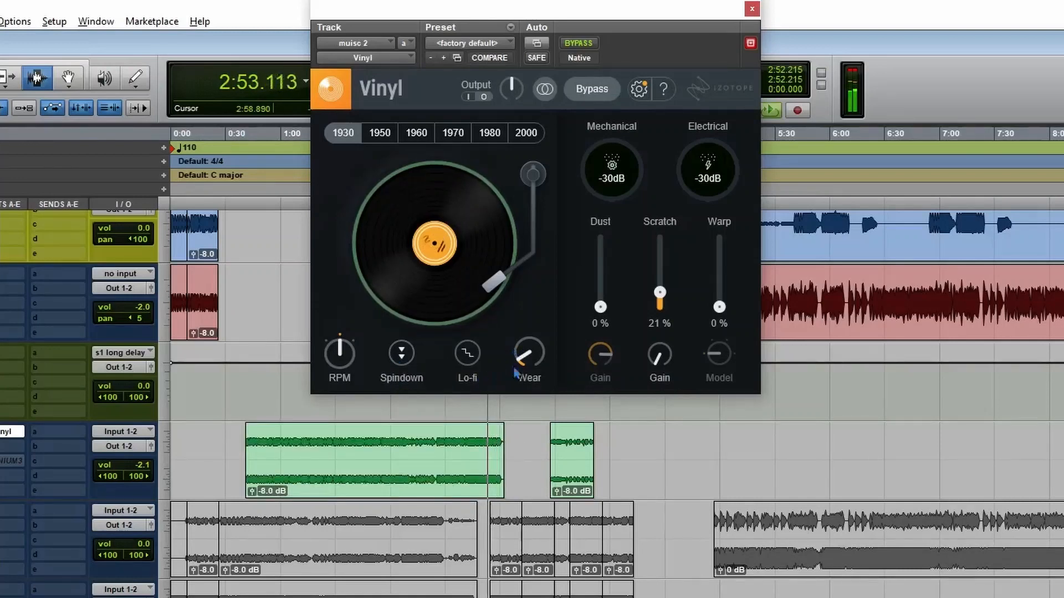
{"action": "left_click", "coordinate": [526, 133]}
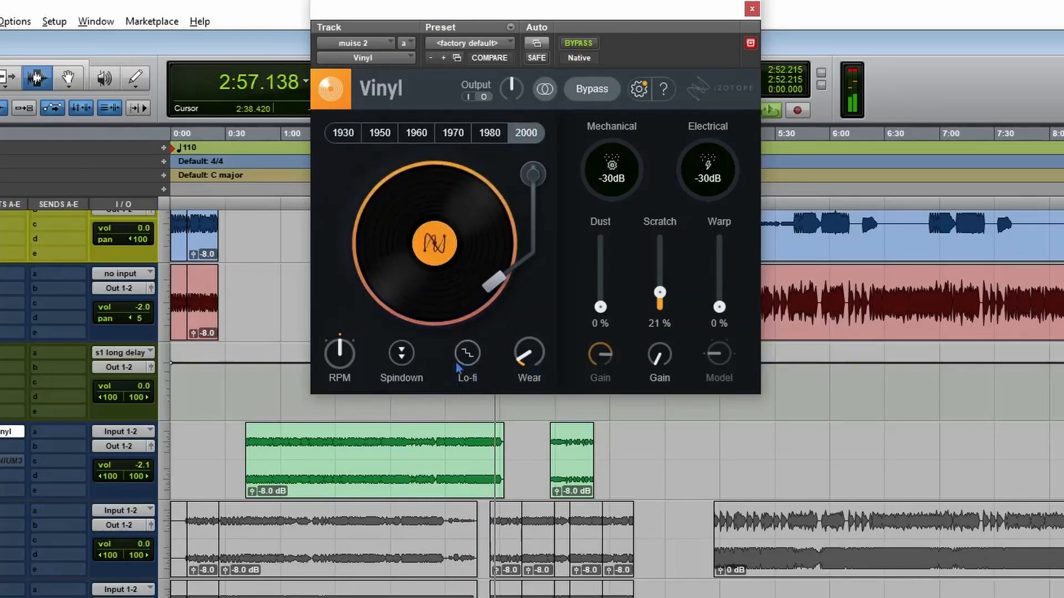
{"action": "left_click", "coordinate": [401, 352]}
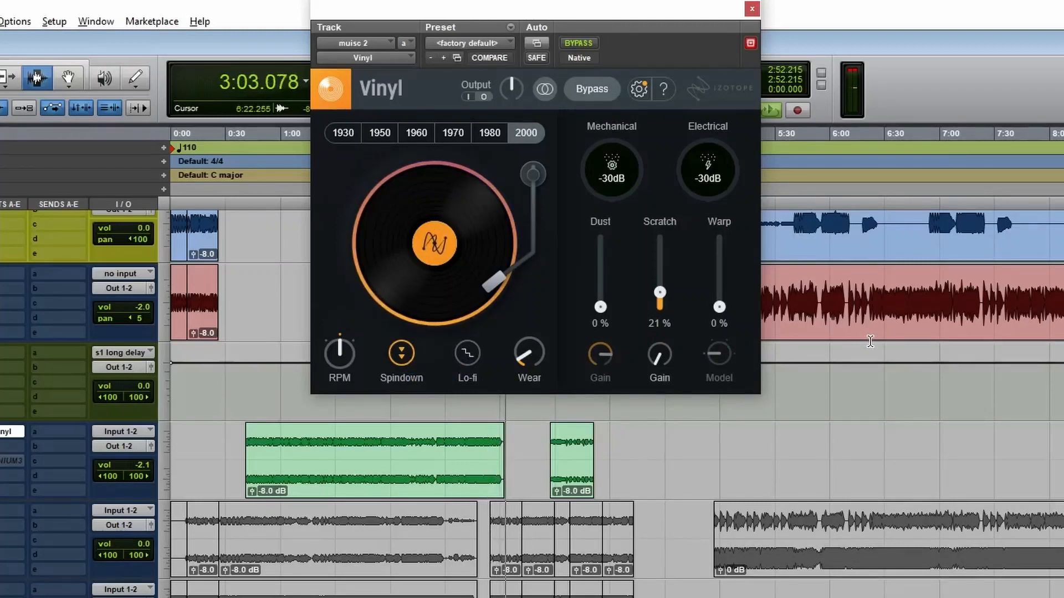
{"action": "key", "text": "space"}
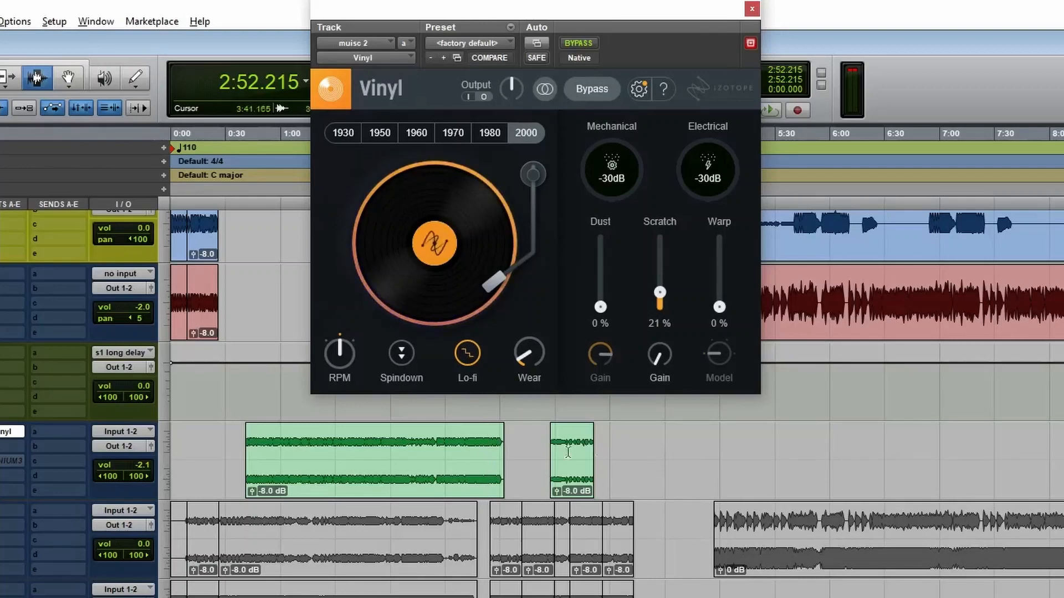
Play the long green clip from about 2:44 to audition Lo-fi, switch the effect off, and stop playback.
{"action": "left_click", "coordinate": [471, 444]}
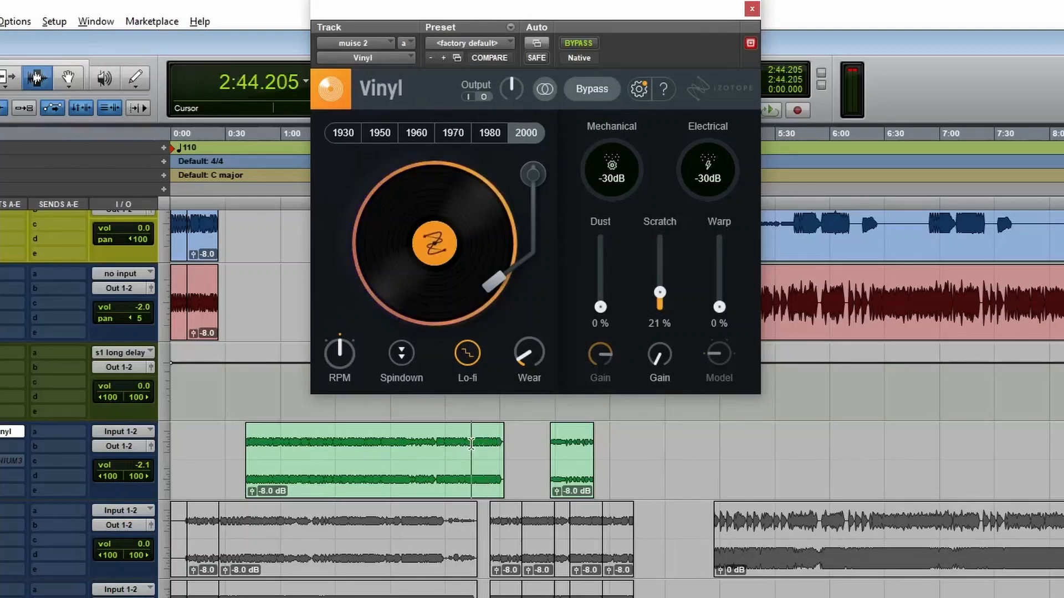
{"action": "key", "text": "space"}
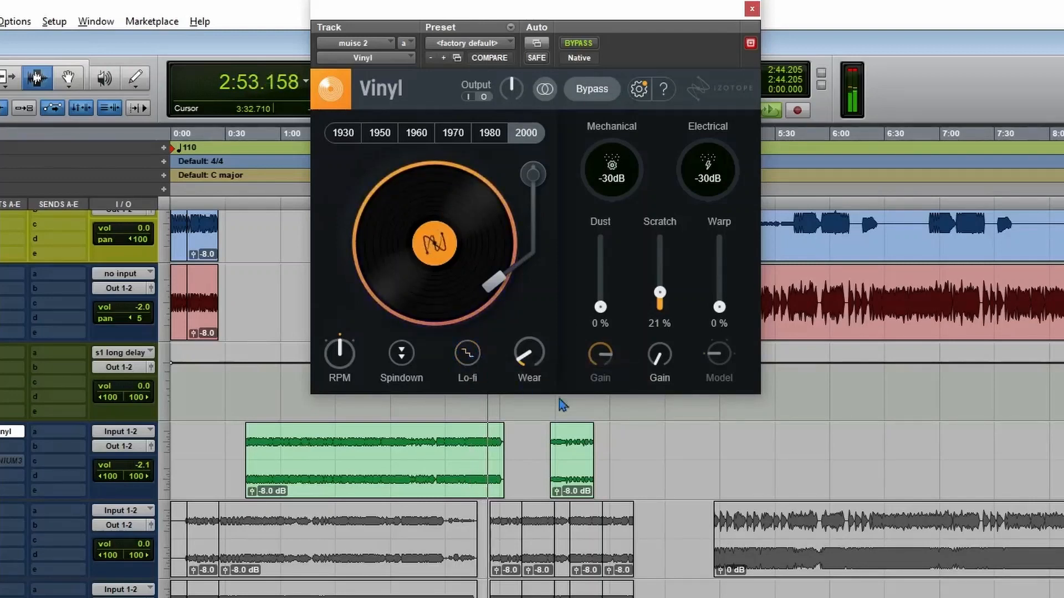
{"action": "key", "text": "space"}
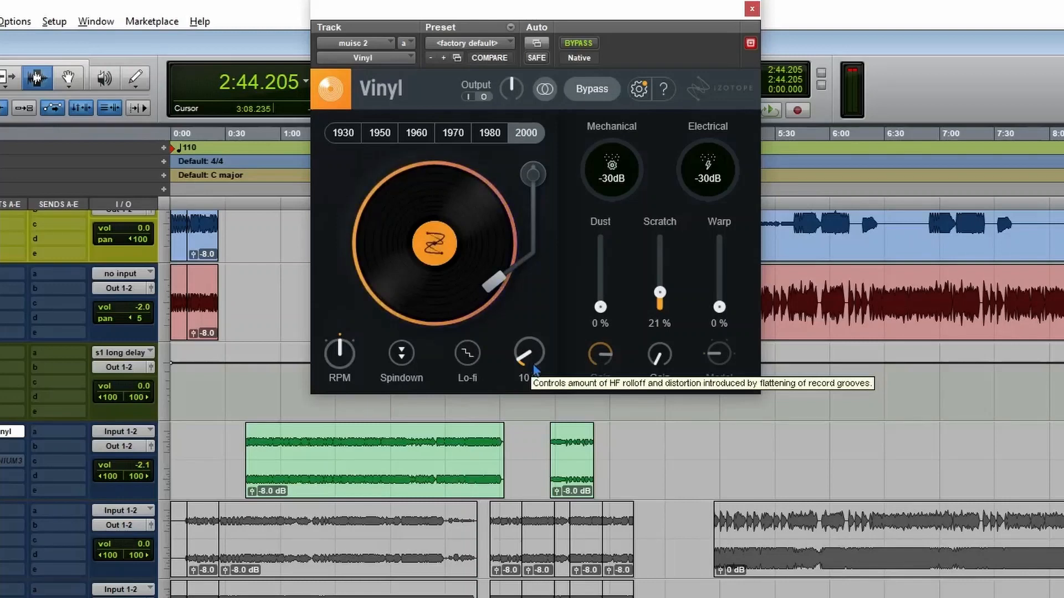
Select and play the entire long green clip, raise Wear to 34 %, and lower Scratch to 0 %.
{"action": "left_click", "coordinate": [331, 459]}
{"action": "left_click", "coordinate": [376, 458]}
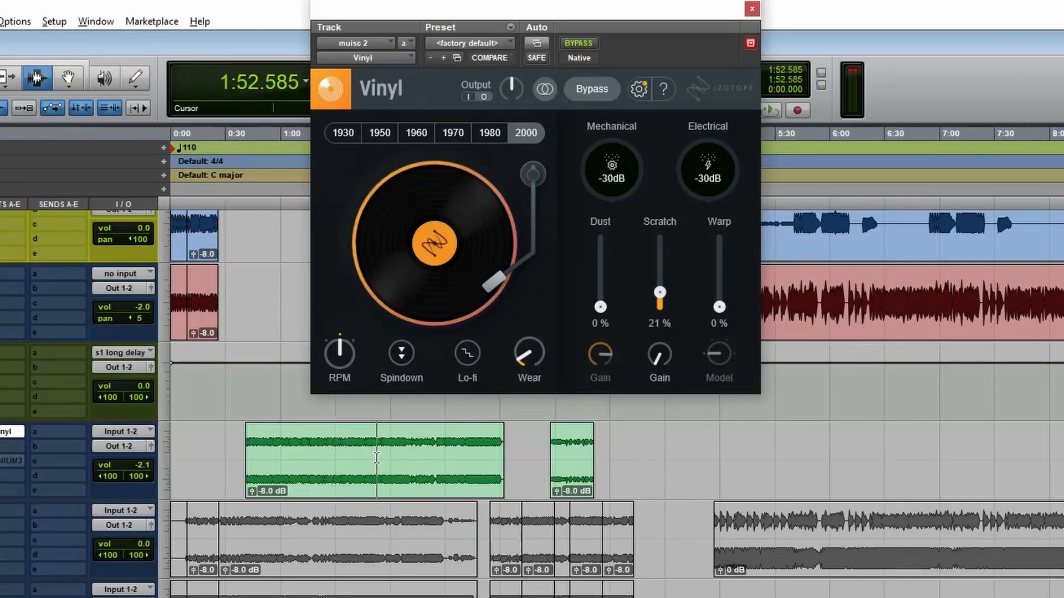
{"action": "double_click", "coordinate": [377, 458]}
{"action": "key", "text": "space"}
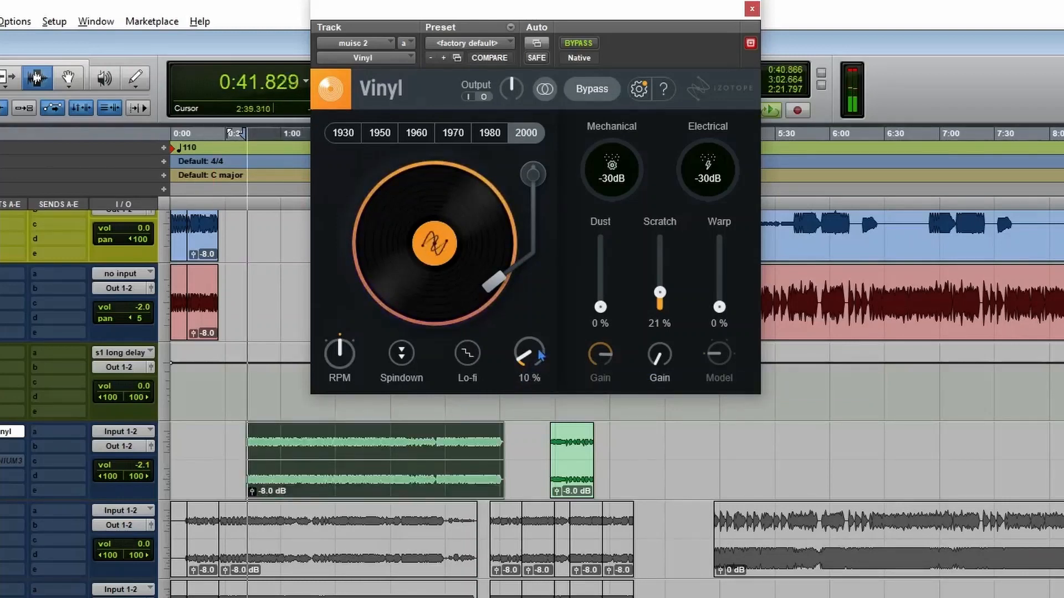
{"action": "left_click_drag", "start_coordinate": [540, 355], "coordinate": [572, 309]}
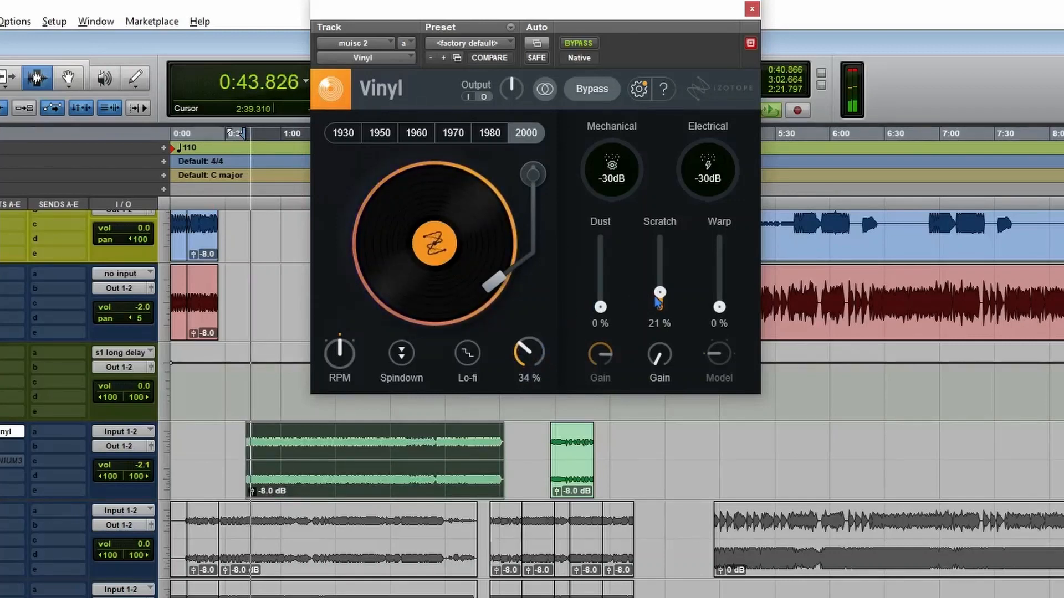
{"action": "left_click_drag", "start_coordinate": [656, 298], "coordinate": [654, 356]}
Adjust Wear to 28 % and briefly bypass Vinyl to compare the processed and dry sound.
{"action": "left_click_drag", "start_coordinate": [538, 354], "coordinate": [569, 380]}
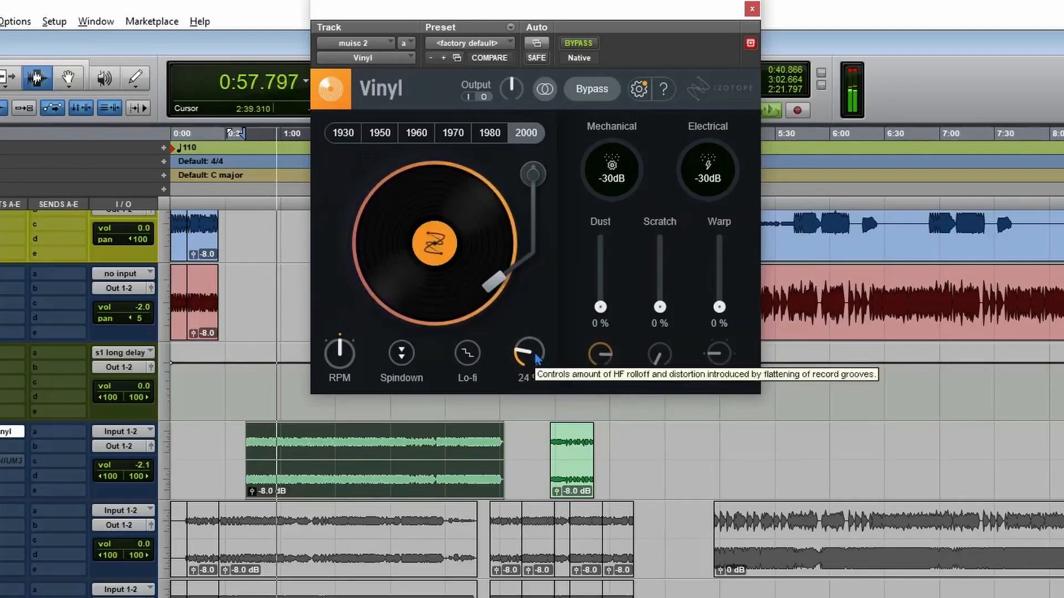
{"action": "left_click_drag", "start_coordinate": [537, 358], "coordinate": [545, 353]}
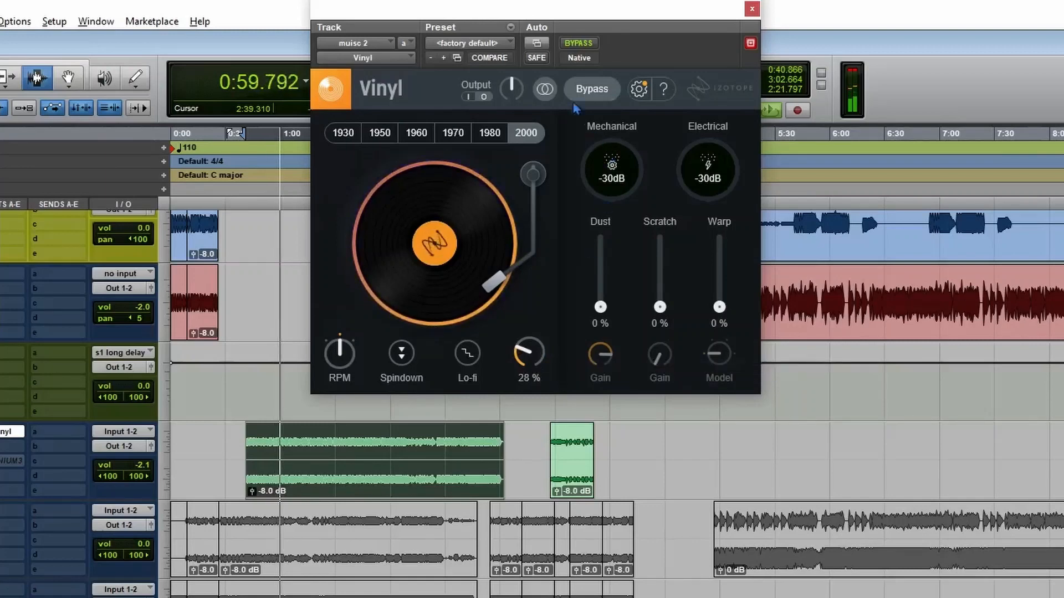
{"action": "left_click", "coordinate": [583, 46]}
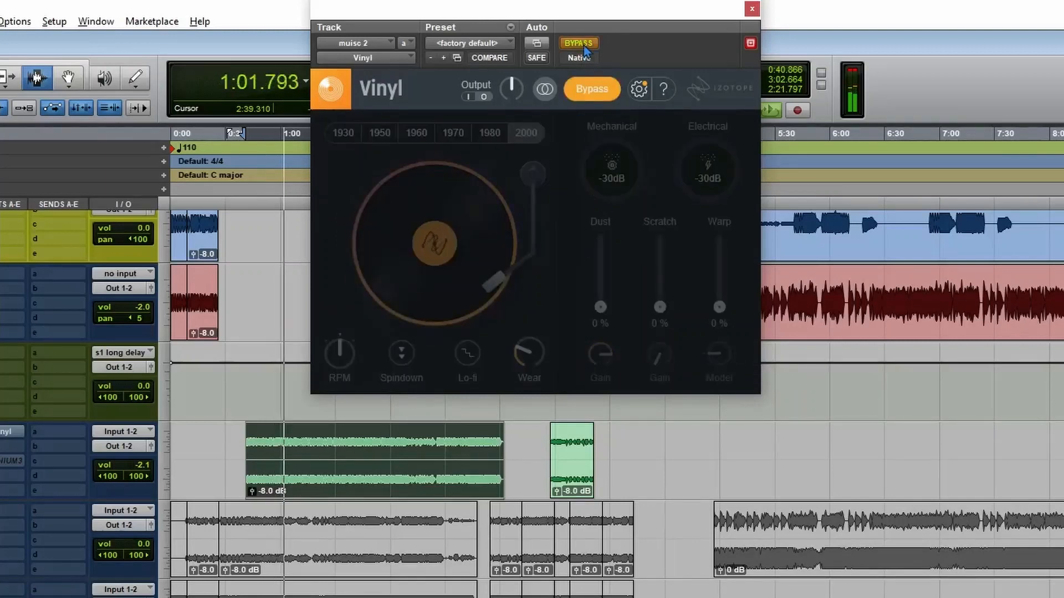
{"action": "left_click", "coordinate": [581, 45]}
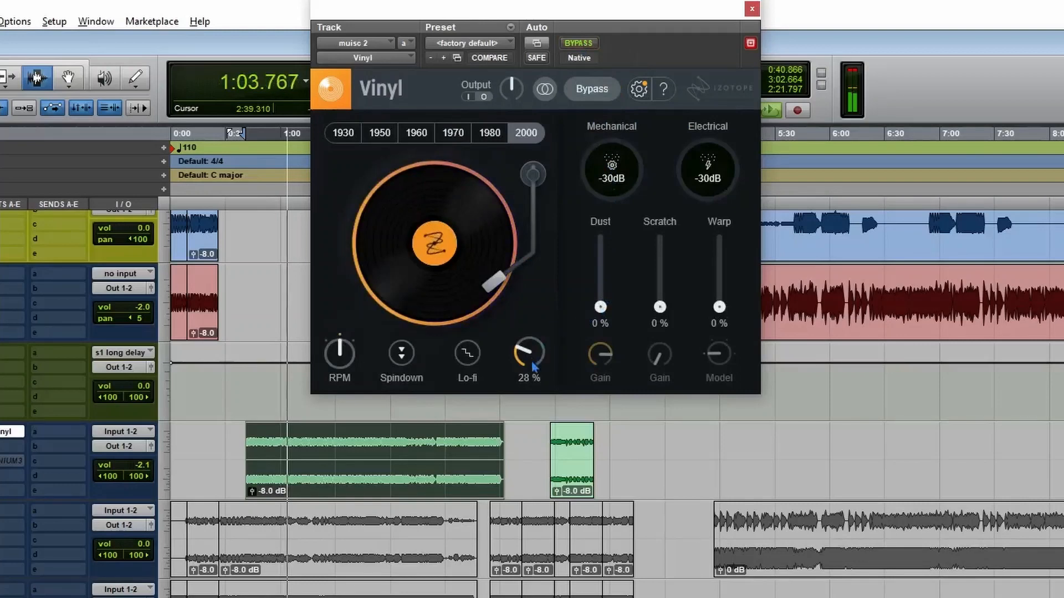
Fine-tune Vinyl's Wear amount during playback and stop playback.
{"action": "left_click_drag", "start_coordinate": [534, 367], "coordinate": [533, 372]}
{"action": "key", "text": "space"}
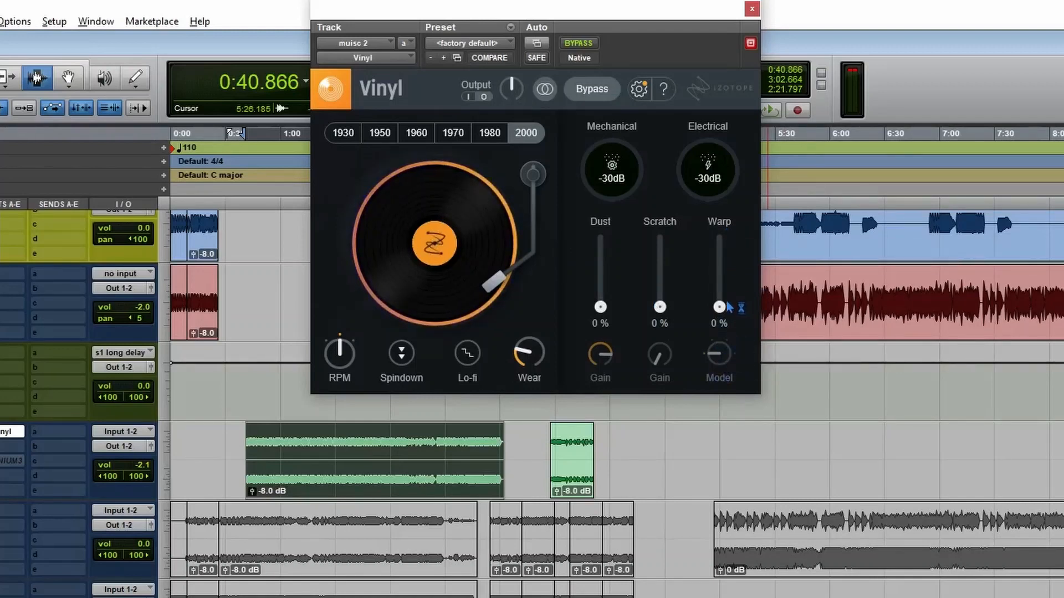
Raise Warp to 19 % and step the warp Model through Inv. Sin and Inv. Peak.
{"action": "left_click_drag", "start_coordinate": [728, 308], "coordinate": [726, 295]}
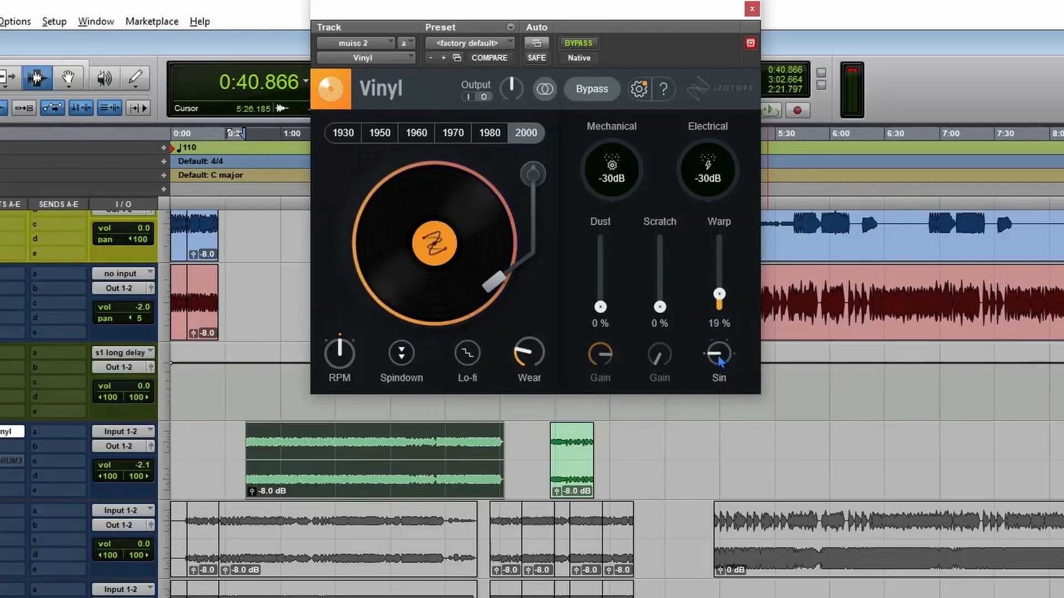
{"action": "left_click_drag", "start_coordinate": [721, 360], "coordinate": [709, 320]}
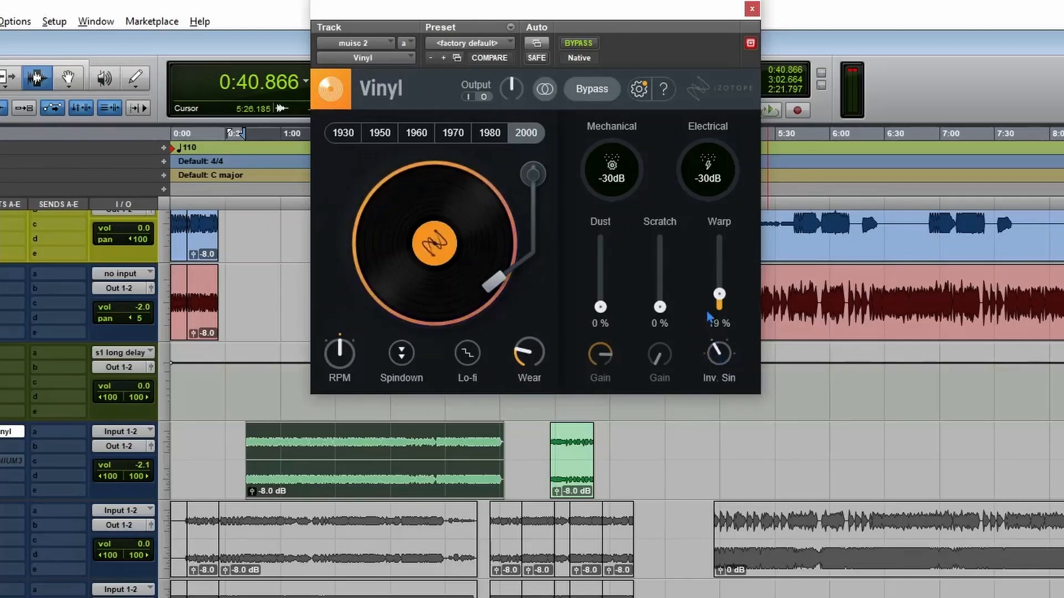
{"action": "left_click_drag", "start_coordinate": [720, 273], "coordinate": [803, 65]}
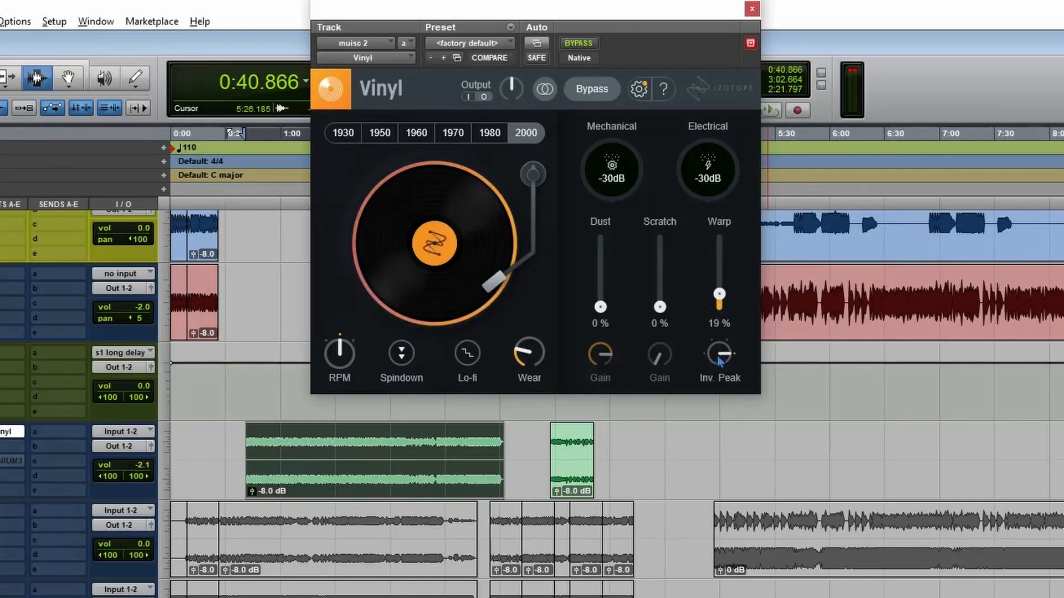
{"action": "left_click_drag", "start_coordinate": [718, 358], "coordinate": [712, 402]}
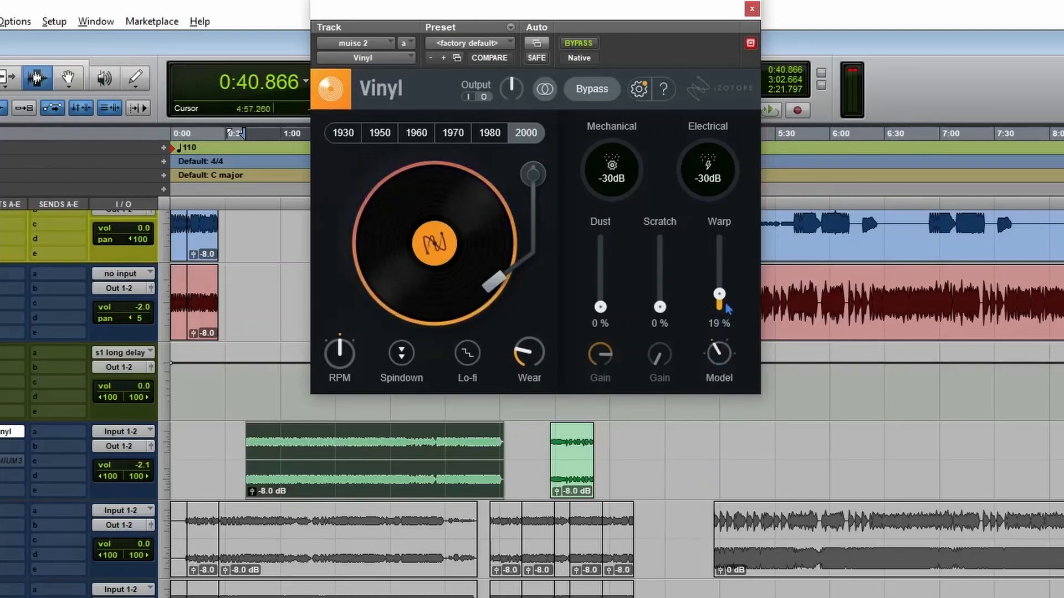
Play the long green clip with Warp at 47 % and at 8 % on the Sin model, return Warp to 0 %, and stop playback.
{"action": "left_click_drag", "start_coordinate": [726, 307], "coordinate": [726, 276]}
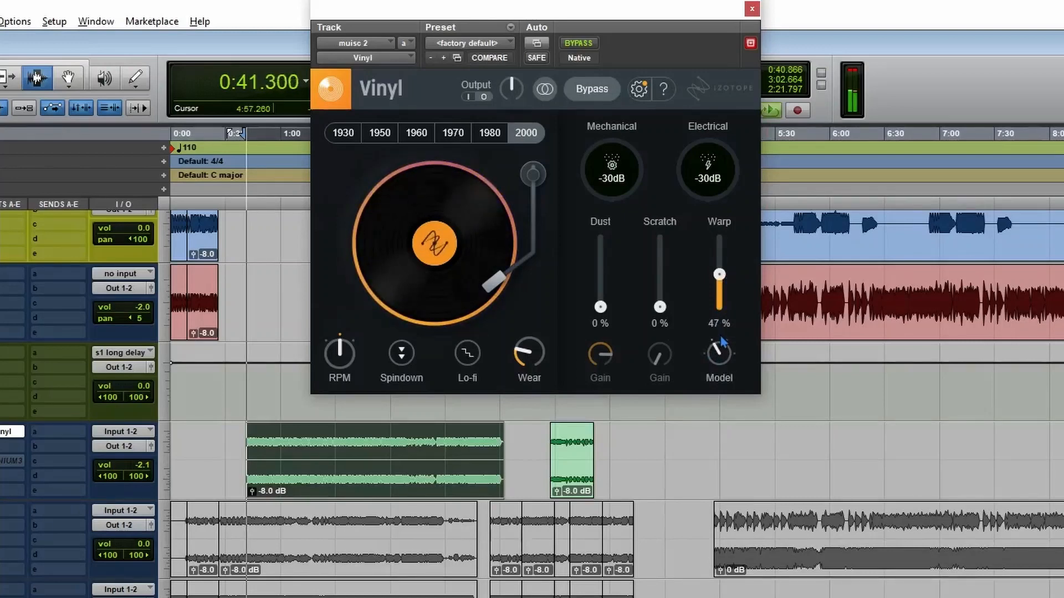
{"action": "left_click_drag", "start_coordinate": [727, 295], "coordinate": [722, 404]}
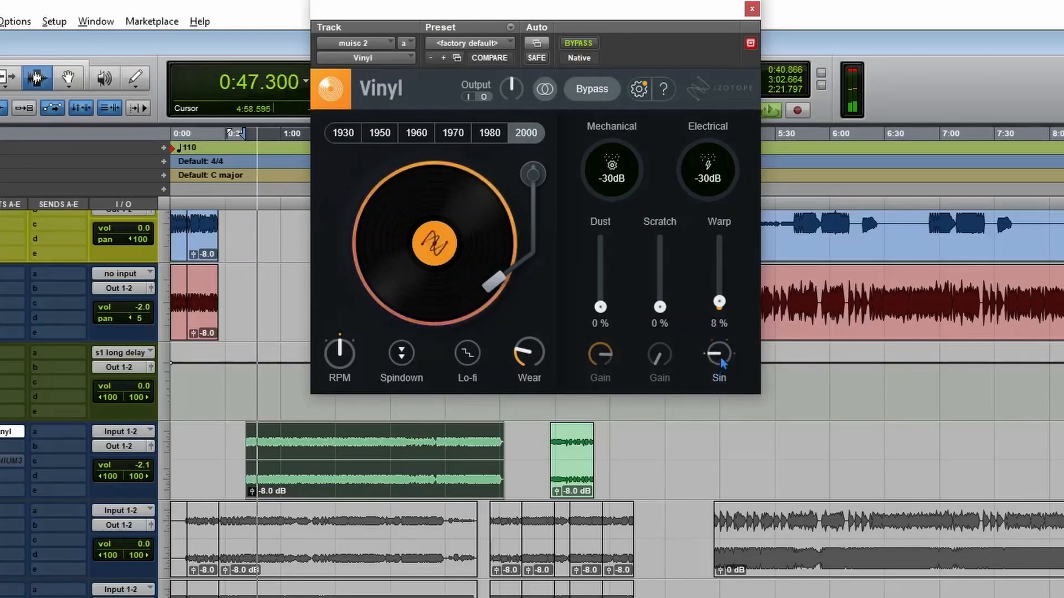
{"action": "left_click_drag", "start_coordinate": [719, 303], "coordinate": [727, 335]}
{"action": "mouse_move", "coordinate": [723, 351]}
{"action": "key", "text": "space"}
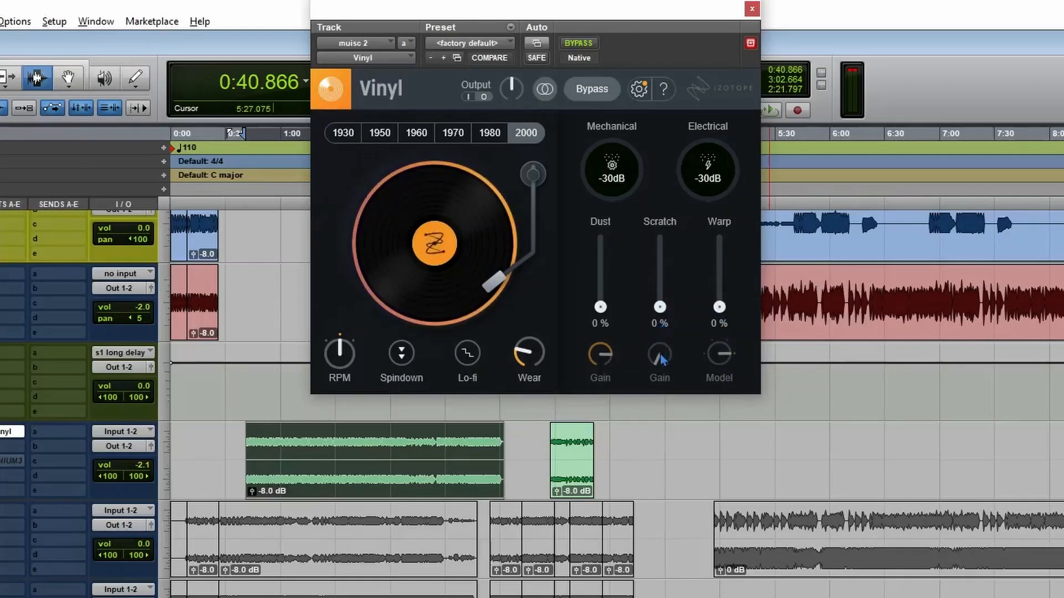
Raise Scratch to 56 %, increase the Scratch gain, and return Scratch to 0 %.
{"action": "left_click_drag", "start_coordinate": [660, 306], "coordinate": [672, 275]}
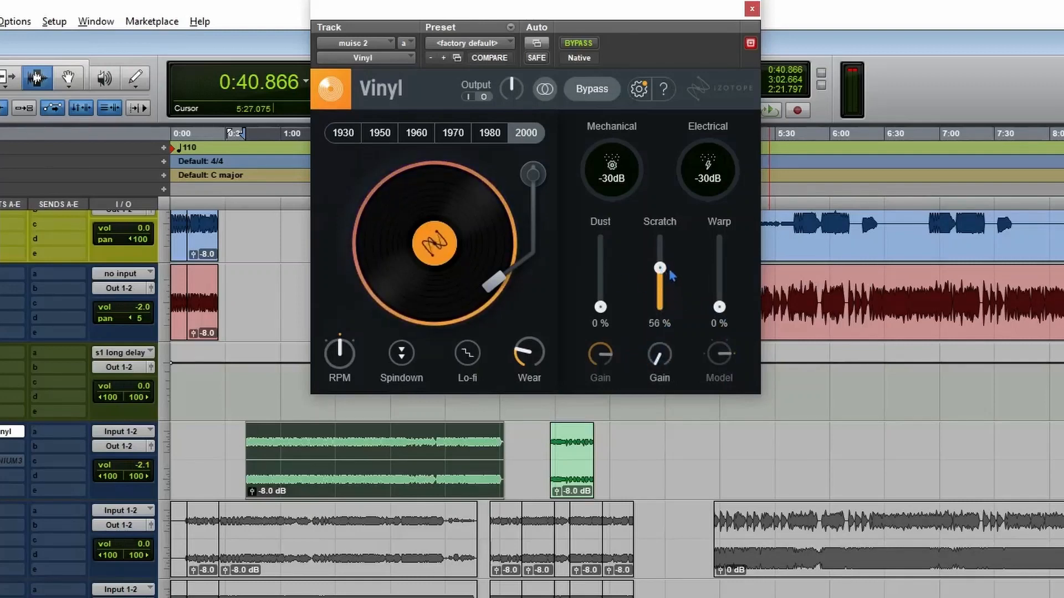
{"action": "left_click_drag", "start_coordinate": [654, 370], "coordinate": [657, 357]}
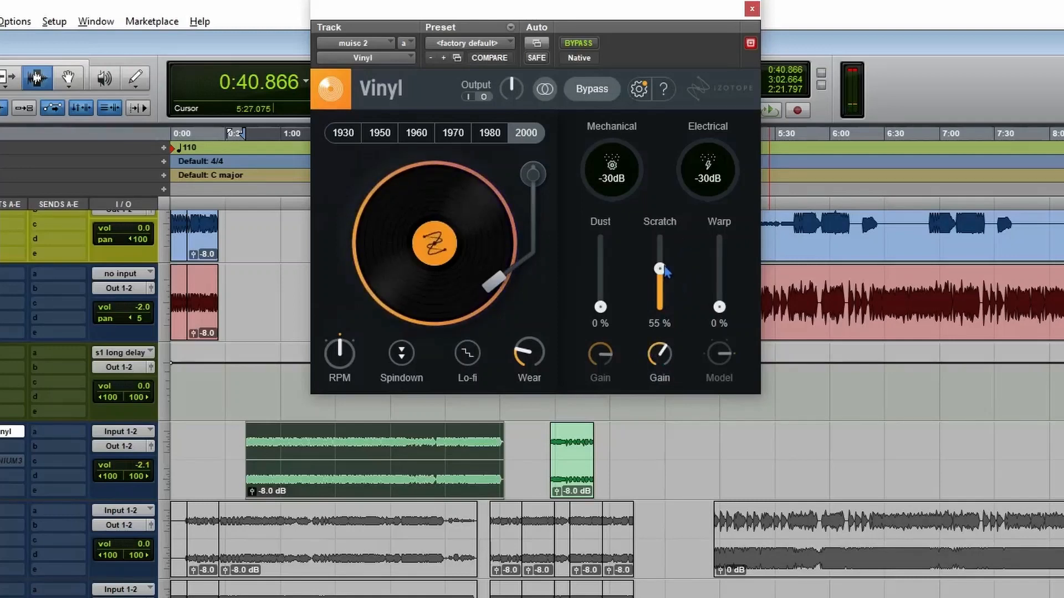
{"action": "left_click_drag", "start_coordinate": [666, 280], "coordinate": [668, 368]}
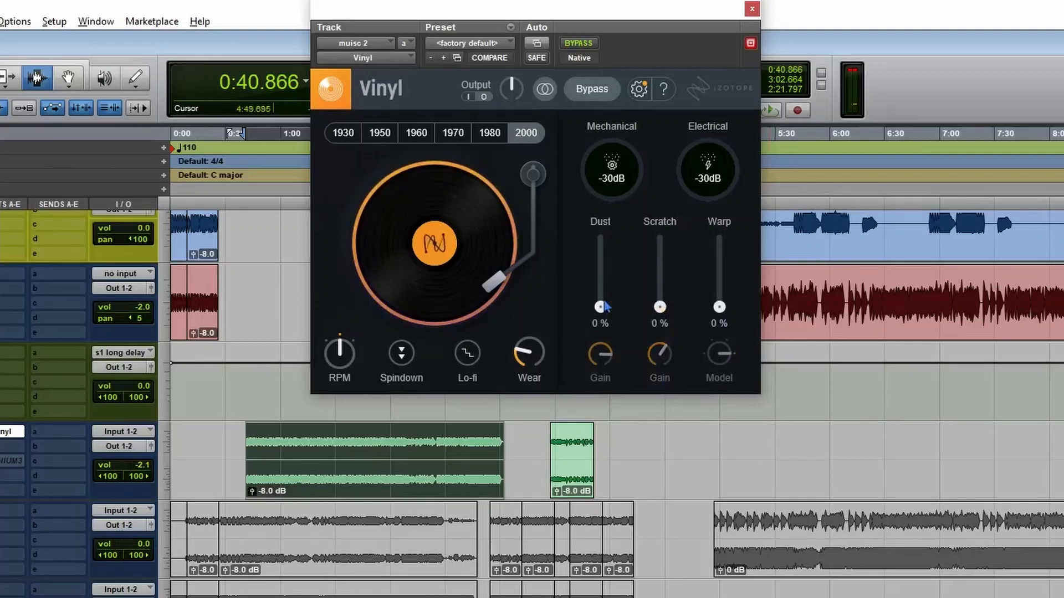
Raise Dust to 70 %, check what its gain control does, and return Dust to 0 %.
{"action": "left_click_drag", "start_coordinate": [600, 307], "coordinate": [608, 265]}
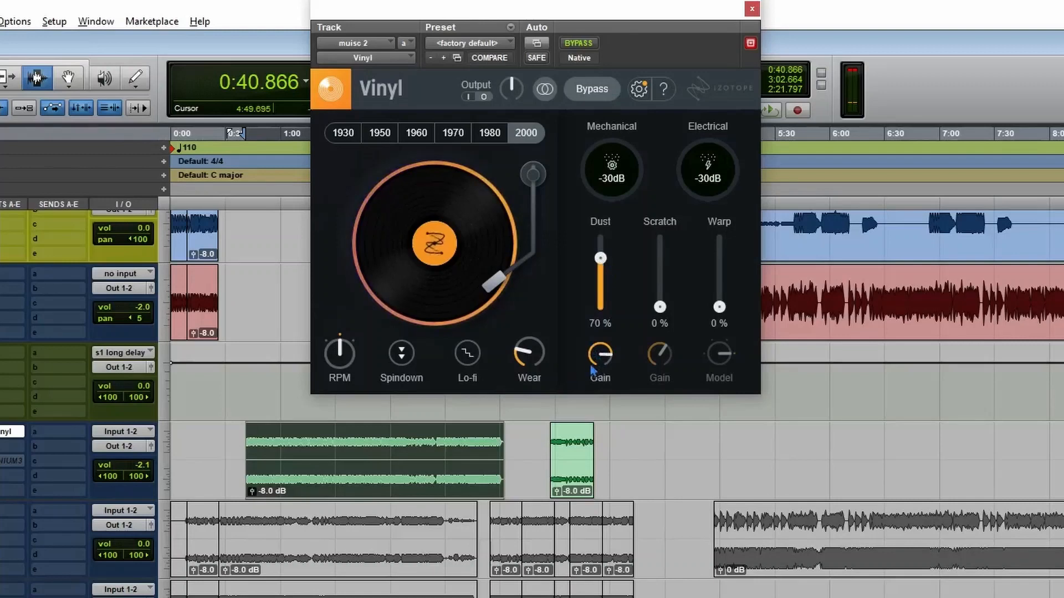
{"action": "mouse_move", "coordinate": [598, 366]}
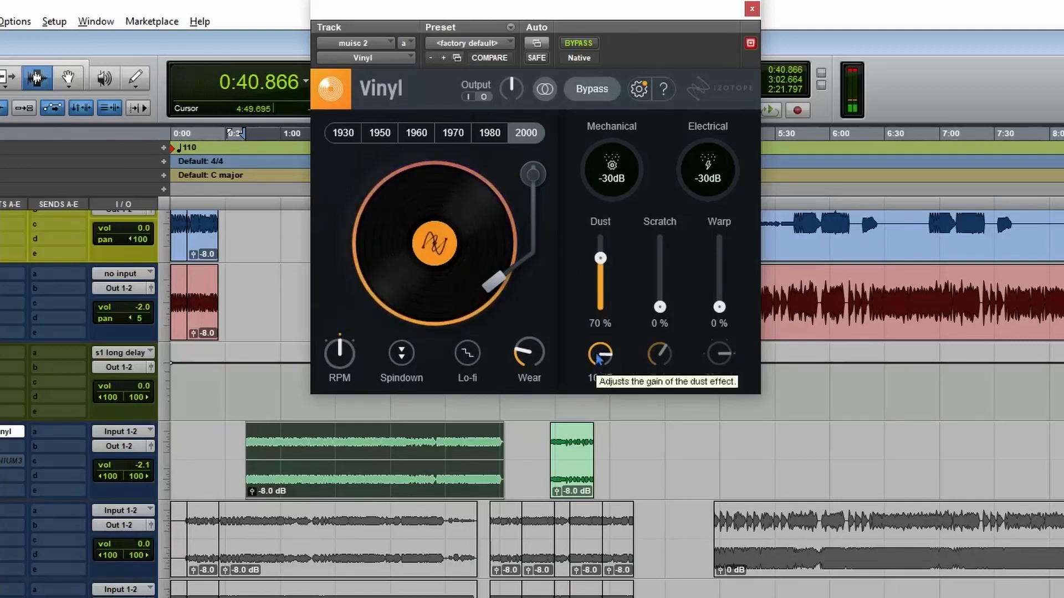
{"action": "left_click_drag", "start_coordinate": [600, 259], "coordinate": [613, 345]}
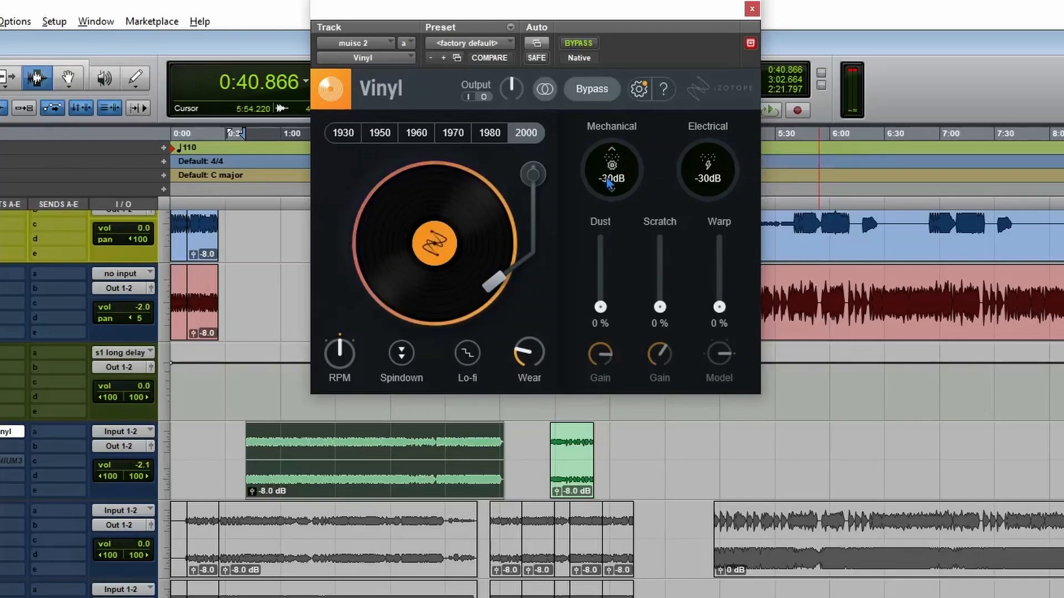
Audition Mechanical noise at -4 dB on every decade from 1930 to 2000, go back to 1930, and reset Mechanical to -30 dB.
{"action": "left_click_drag", "start_coordinate": [616, 183], "coordinate": [642, 89]}
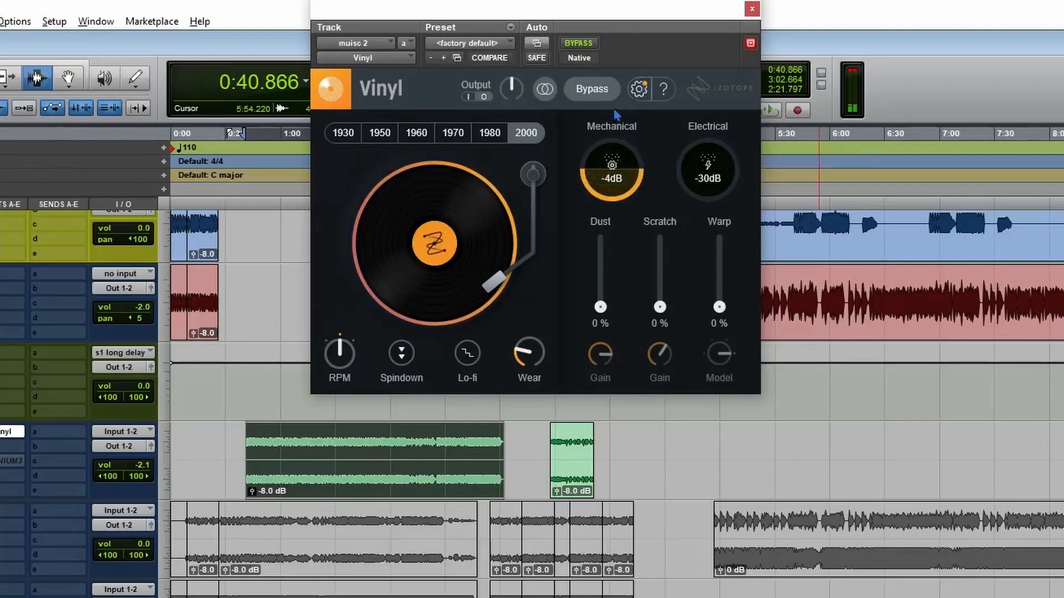
{"action": "left_click", "coordinate": [344, 132]}
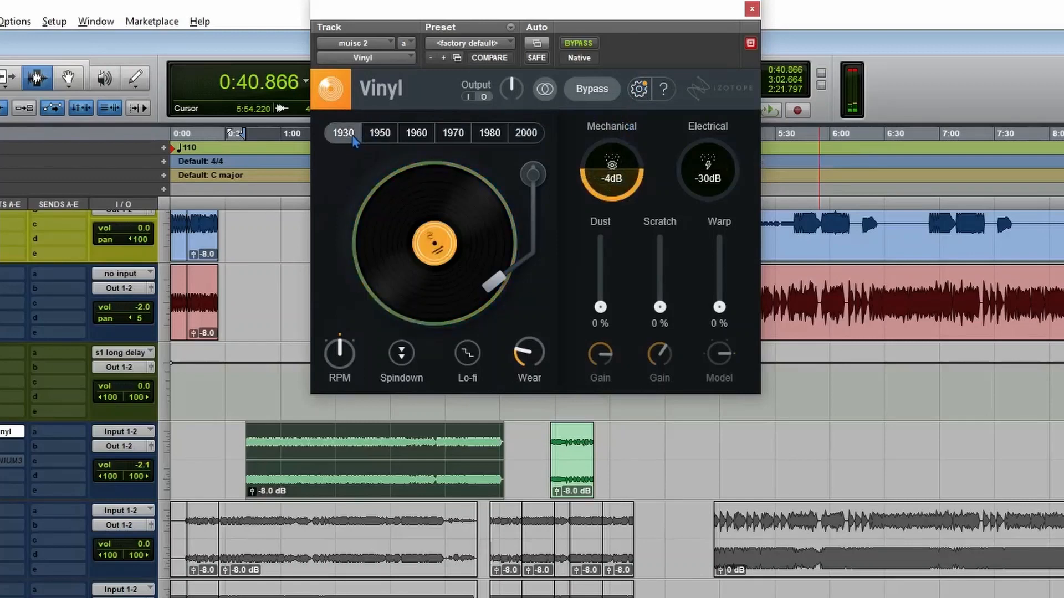
{"action": "left_click", "coordinate": [381, 135]}
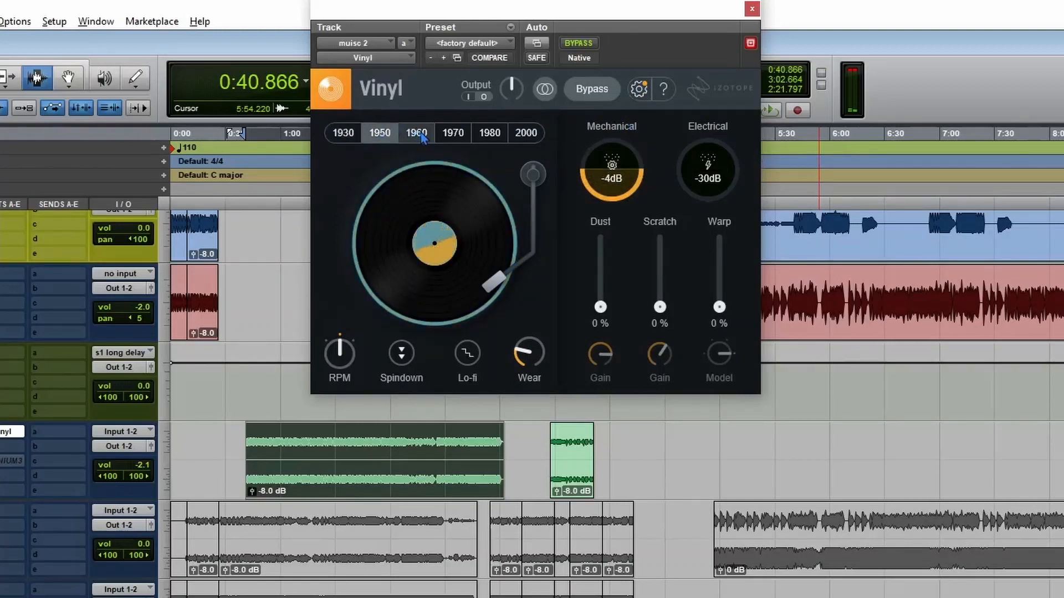
{"action": "left_click", "coordinate": [421, 135]}
{"action": "left_click", "coordinate": [453, 134]}
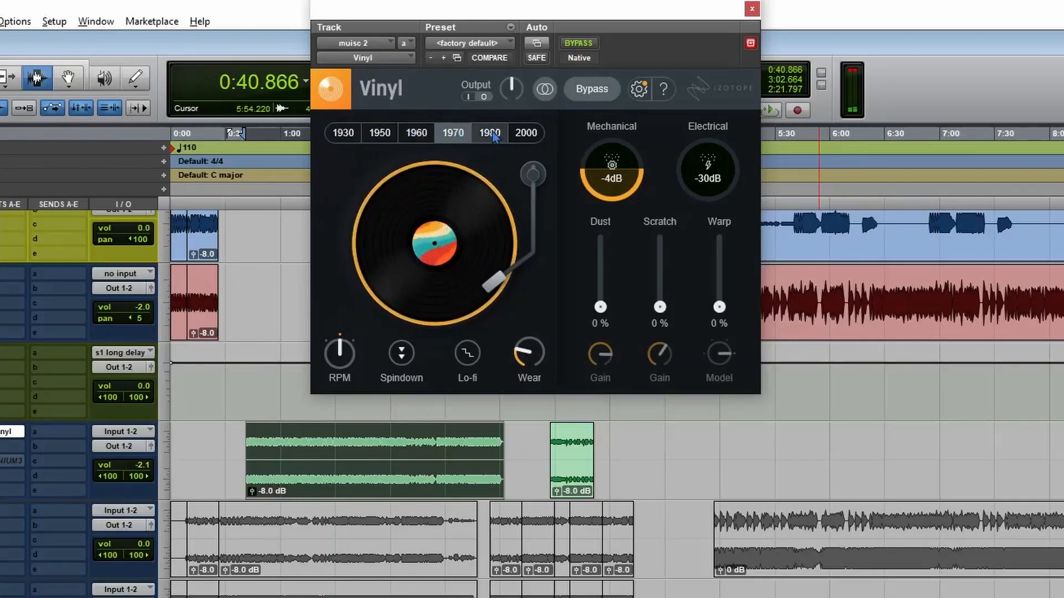
{"action": "left_click", "coordinate": [489, 134]}
{"action": "left_click", "coordinate": [527, 134]}
{"action": "left_click", "coordinate": [343, 133]}
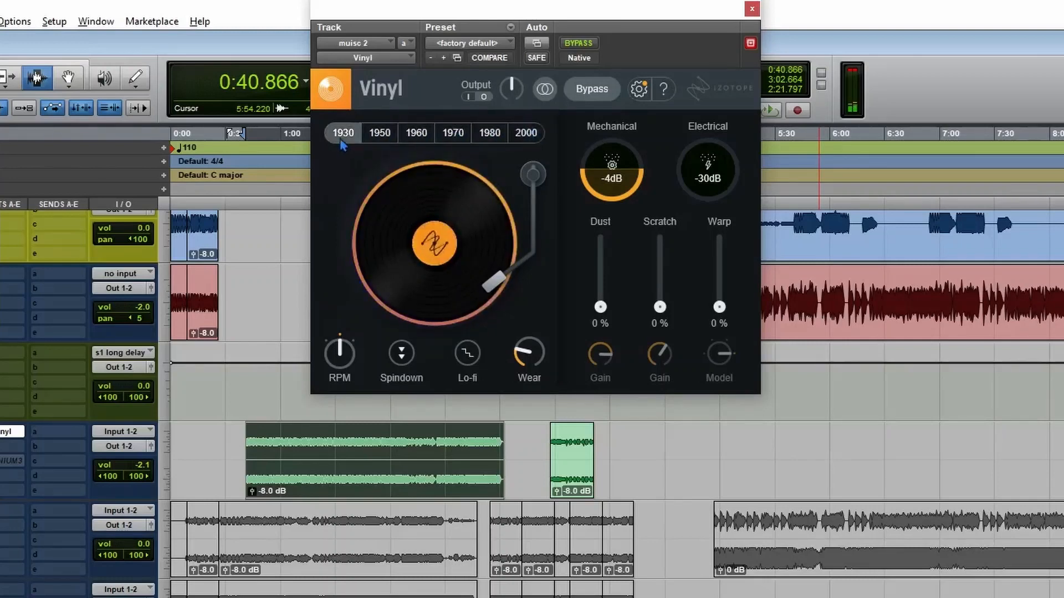
{"action": "left_click_drag", "start_coordinate": [612, 169], "coordinate": [621, 332]}
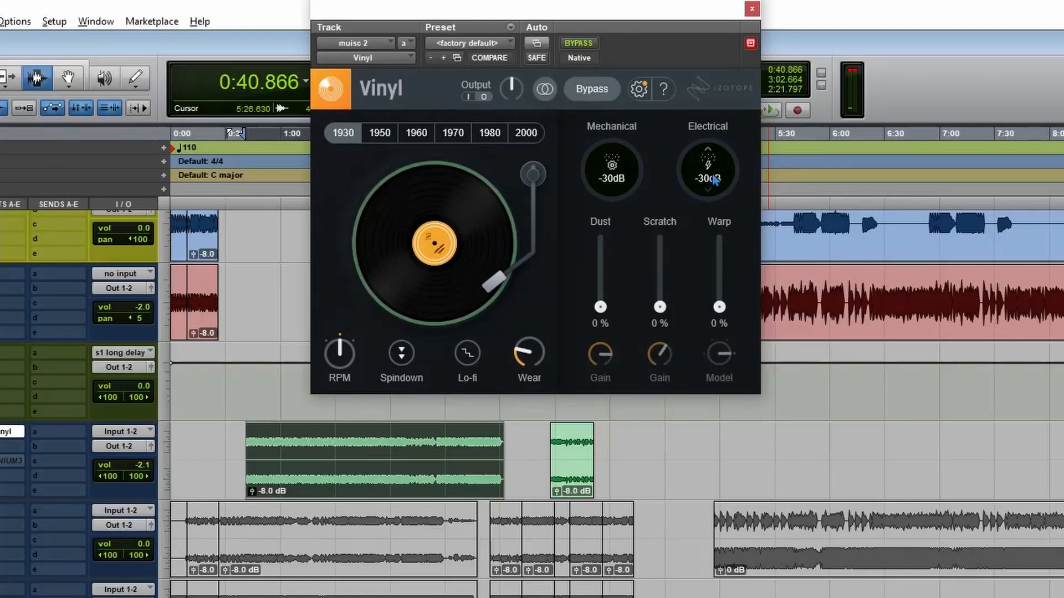
Audition Electrical noise at 5 dB on each decade up to 2000, return to 1930, and reset Electrical to -30 dB.
{"action": "left_click_drag", "start_coordinate": [715, 180], "coordinate": [742, 50]}
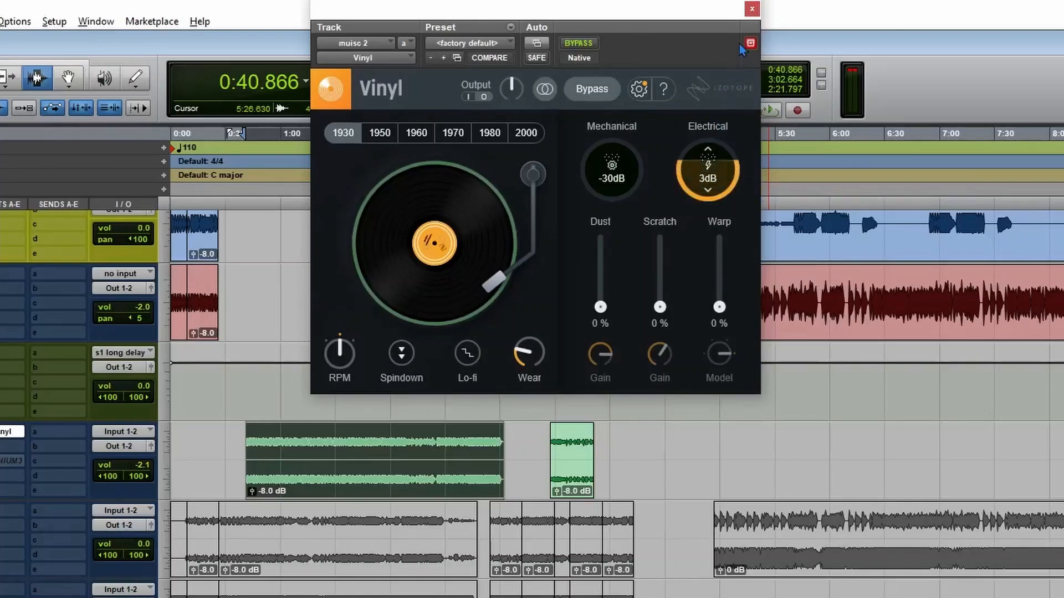
{"action": "left_click", "coordinate": [381, 134]}
{"action": "left_click", "coordinate": [416, 137]}
{"action": "left_click", "coordinate": [452, 136]}
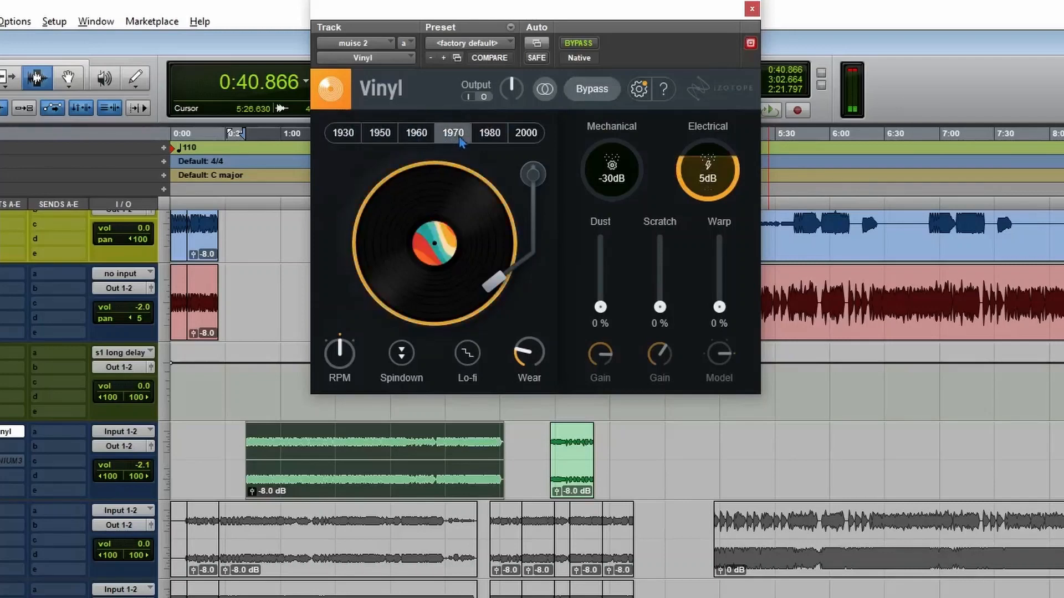
{"action": "left_click", "coordinate": [490, 136]}
{"action": "left_click", "coordinate": [525, 139]}
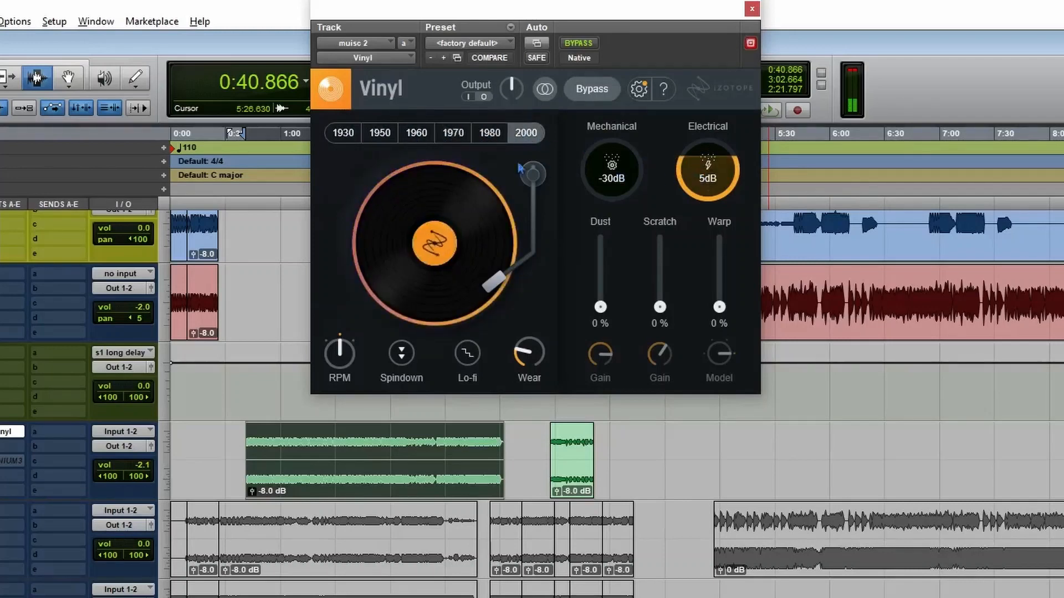
{"action": "left_click", "coordinate": [343, 134]}
{"action": "left_click_drag", "start_coordinate": [708, 172], "coordinate": [705, 331]}
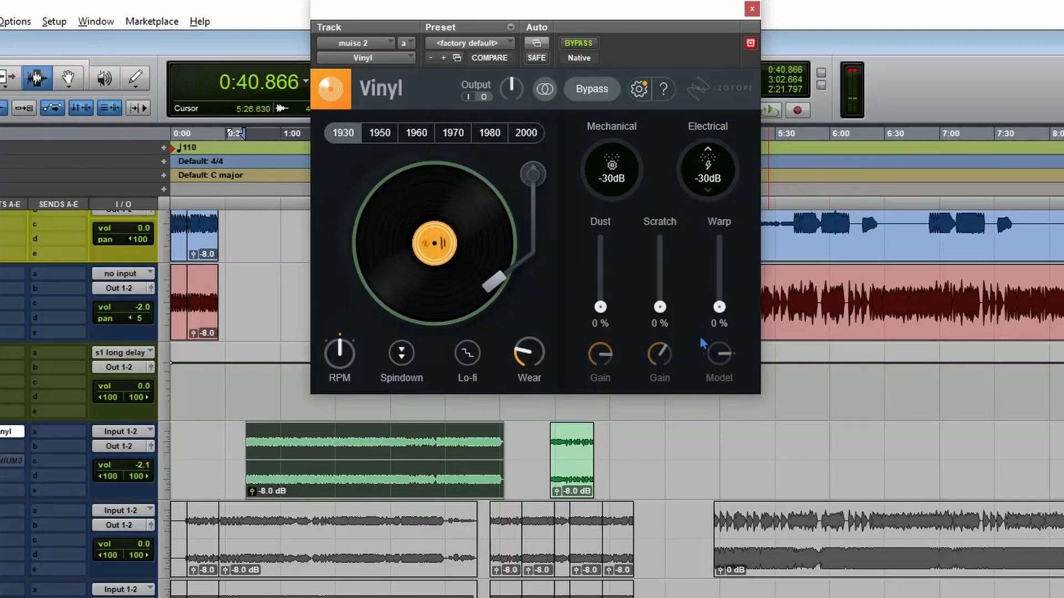
Toggle Vinyl's mono/stereo mode and back, choose the 1980 decade, and start playback.
{"action": "left_click", "coordinate": [544, 91]}
{"action": "left_click", "coordinate": [547, 94]}
{"action": "left_click", "coordinate": [489, 132]}
{"action": "key", "text": "space"}
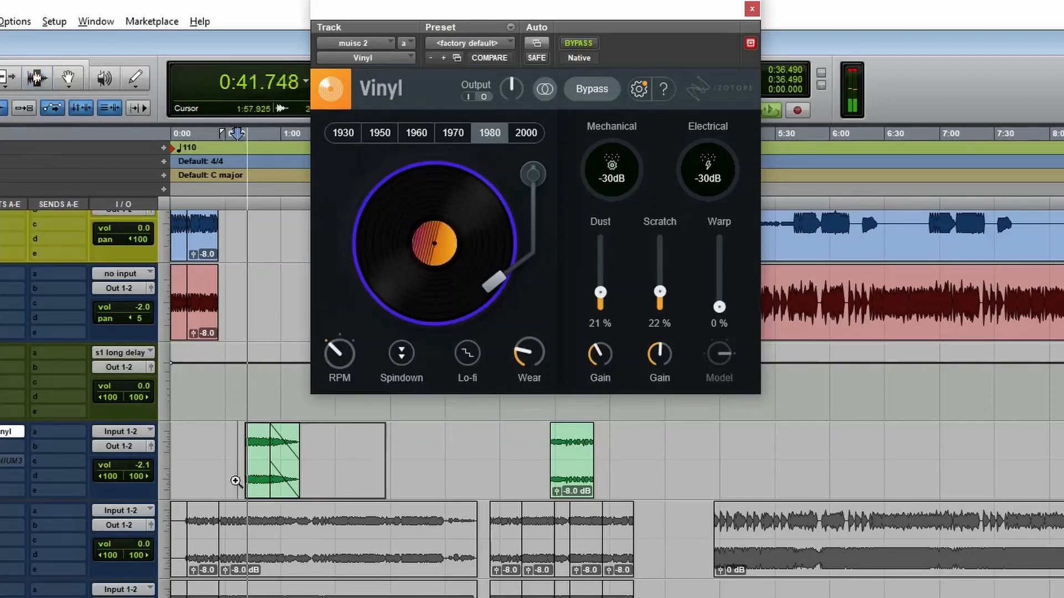
Audition each decade from 1930 to 2000 on the playing green clip with the fade-out, and engage Spindown.
{"action": "left_click", "coordinate": [236, 481]}
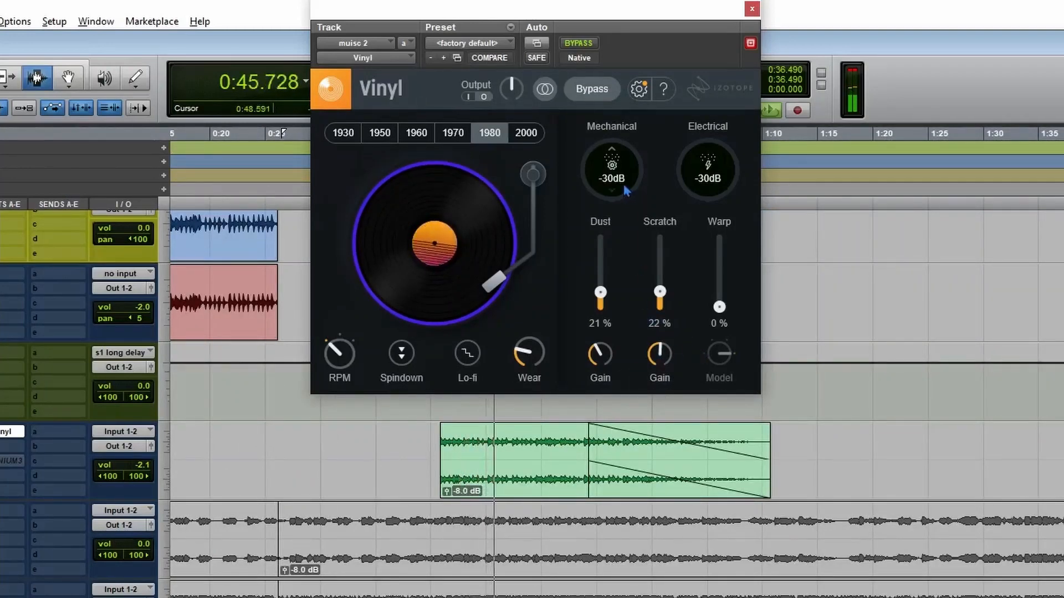
{"action": "left_click", "coordinate": [353, 138]}
{"action": "left_click", "coordinate": [396, 139]}
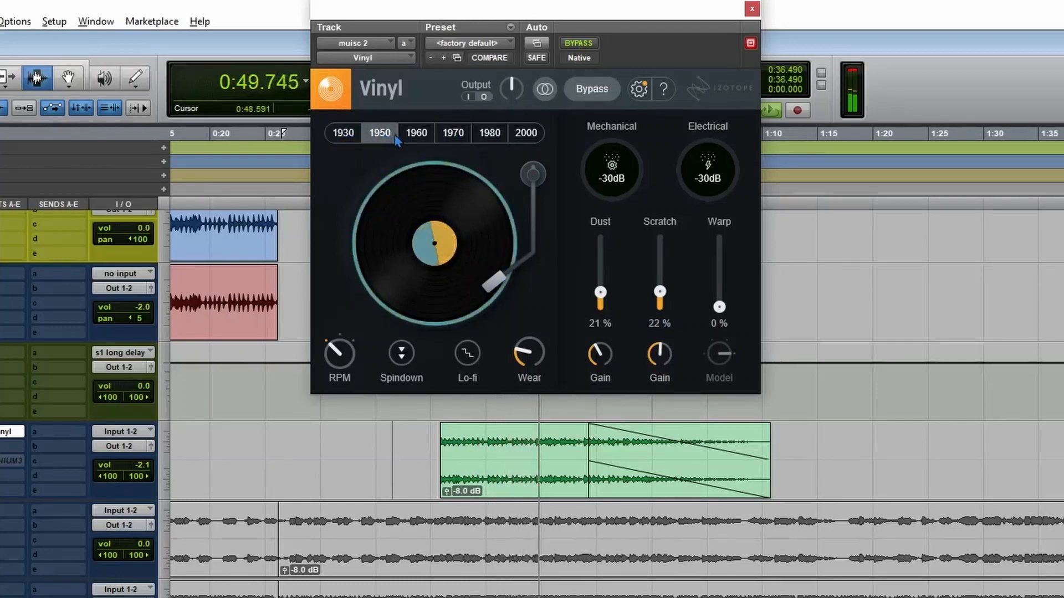
{"action": "left_click", "coordinate": [416, 135]}
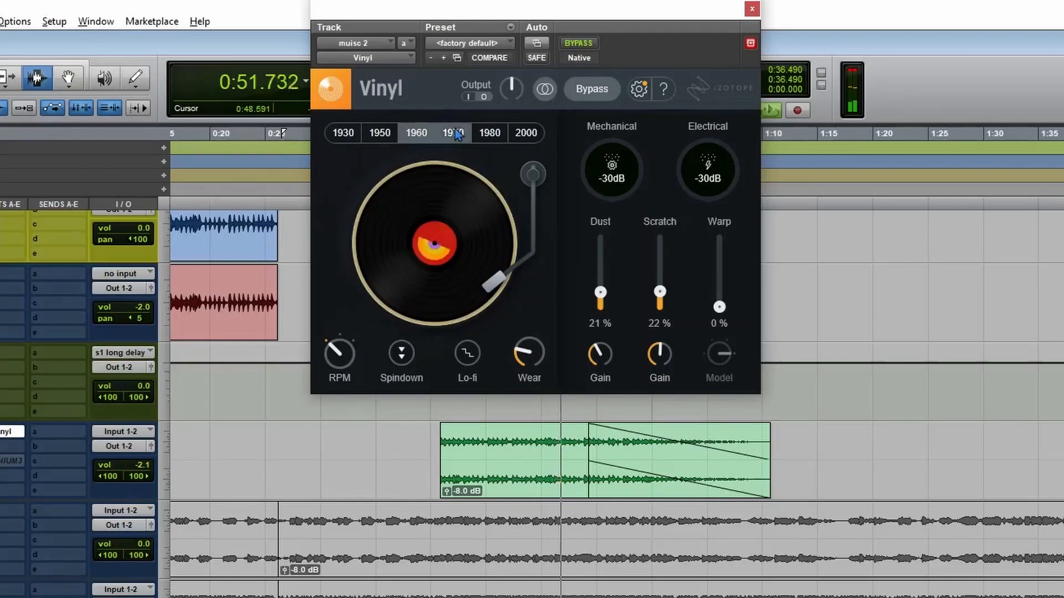
{"action": "left_click", "coordinate": [455, 135]}
{"action": "left_click", "coordinate": [490, 134]}
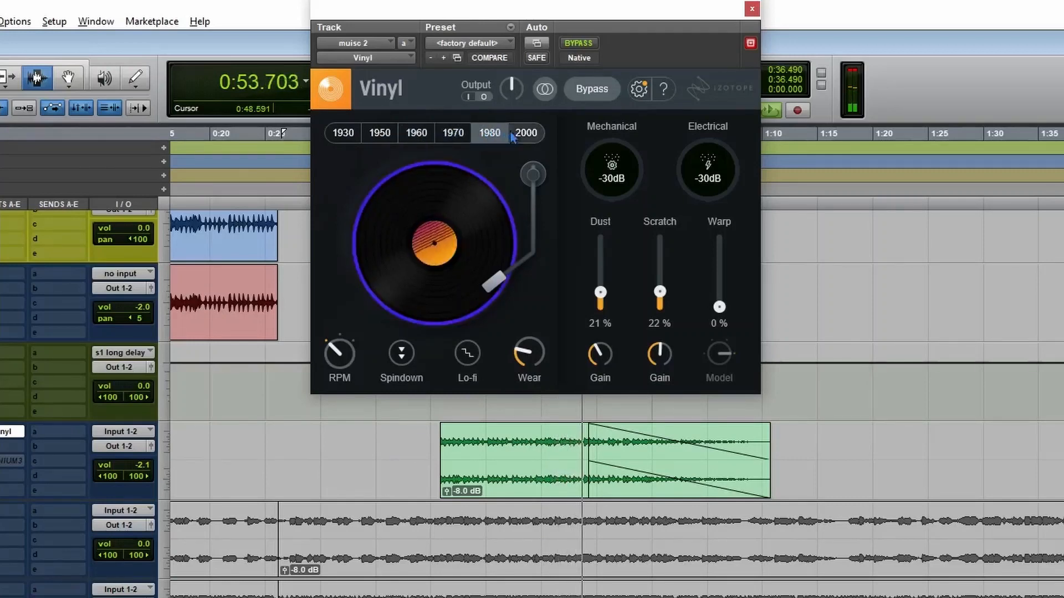
{"action": "left_click", "coordinate": [512, 135]}
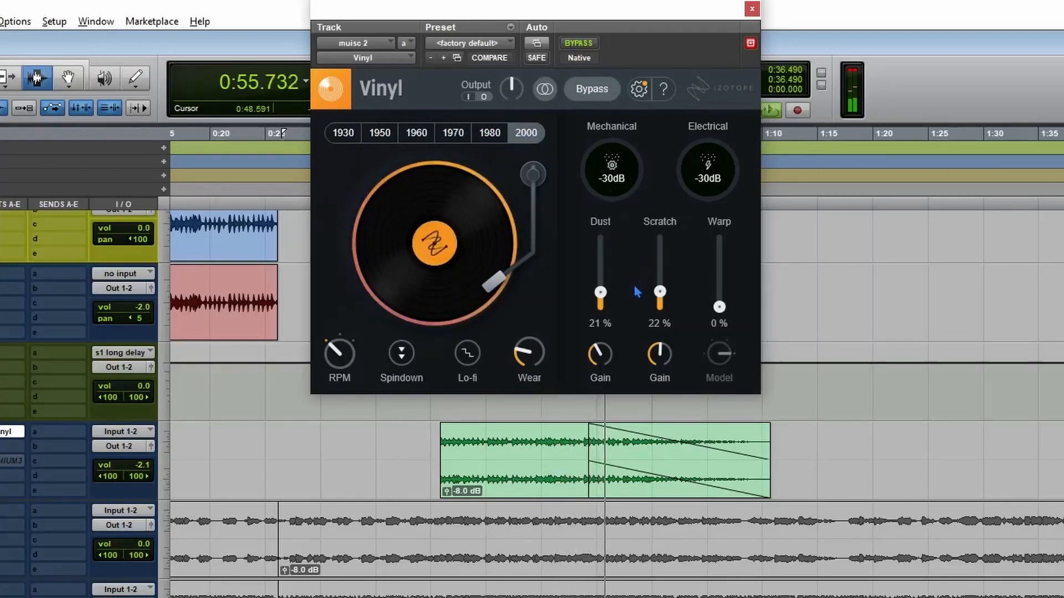
{"action": "left_click", "coordinate": [402, 353]}
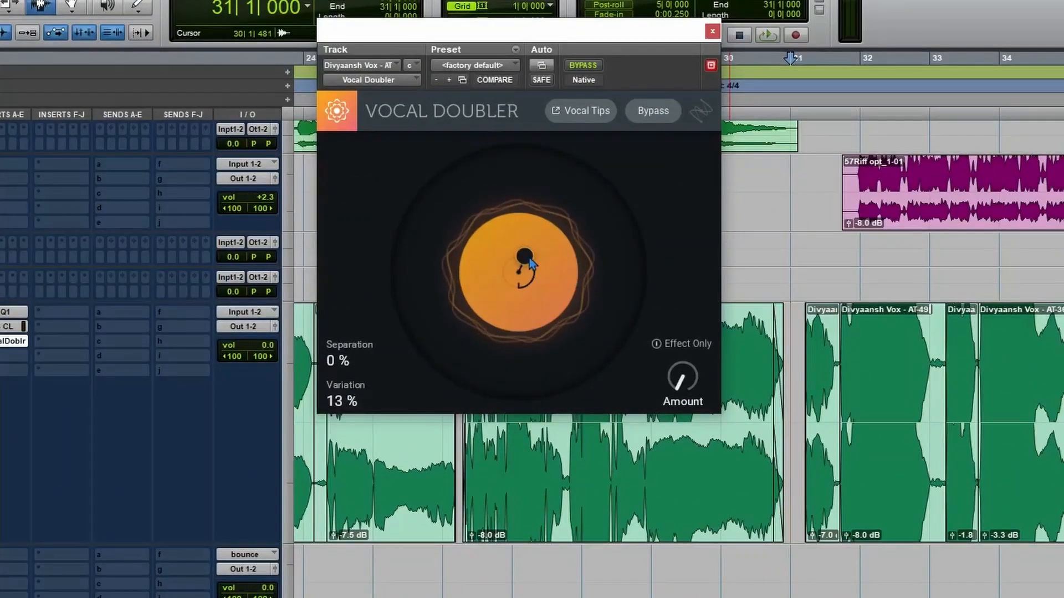
In Vocal Doubler, try 100 % Separation, settle on 0 % Separation with 34 % Variation, and raise Amount to 64 %.
{"action": "mouse_move", "coordinate": [529, 263]}
{"action": "left_mouse_down"}
{"action": "mouse_move", "coordinate": [560, 232]}
{"action": "mouse_move", "coordinate": [546, 224]}
{"action": "mouse_move", "coordinate": [522, 271]}
{"action": "left_mouse_up"}
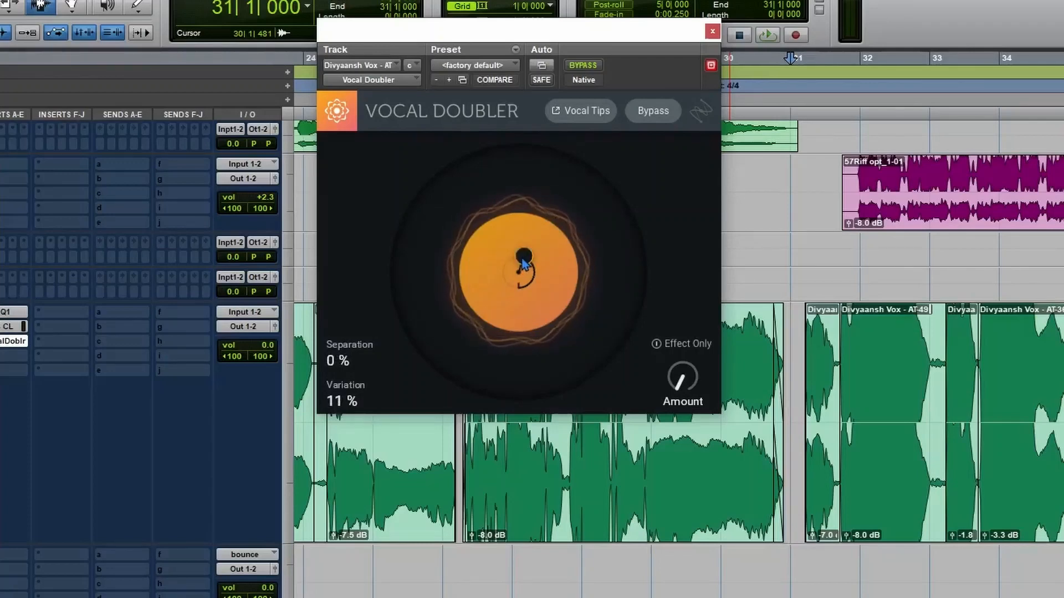
{"action": "left_click_drag", "start_coordinate": [524, 262], "coordinate": [485, 202]}
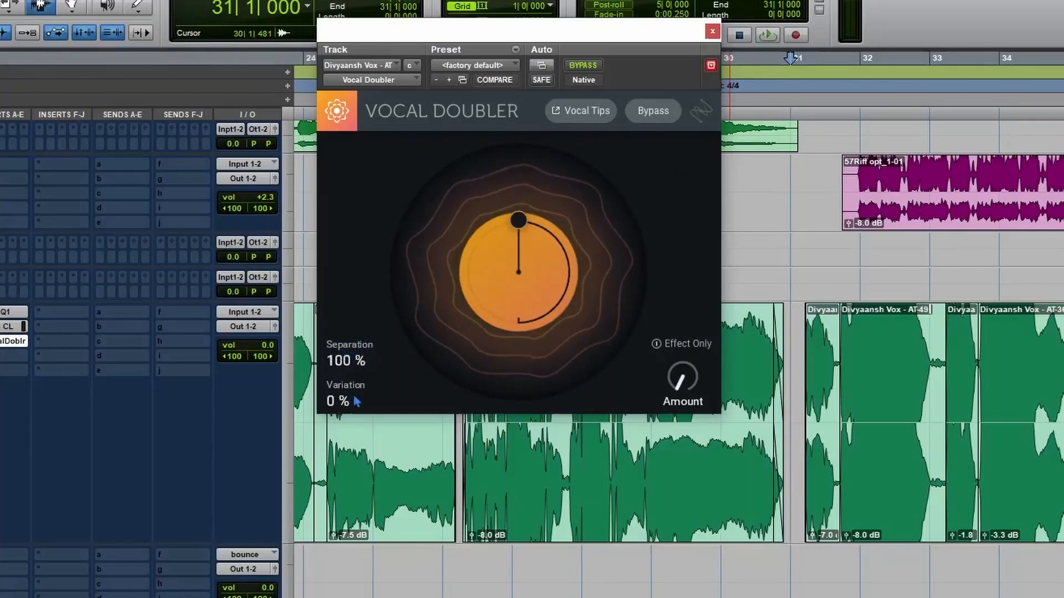
{"action": "left_click_drag", "start_coordinate": [526, 223], "coordinate": [532, 265]}
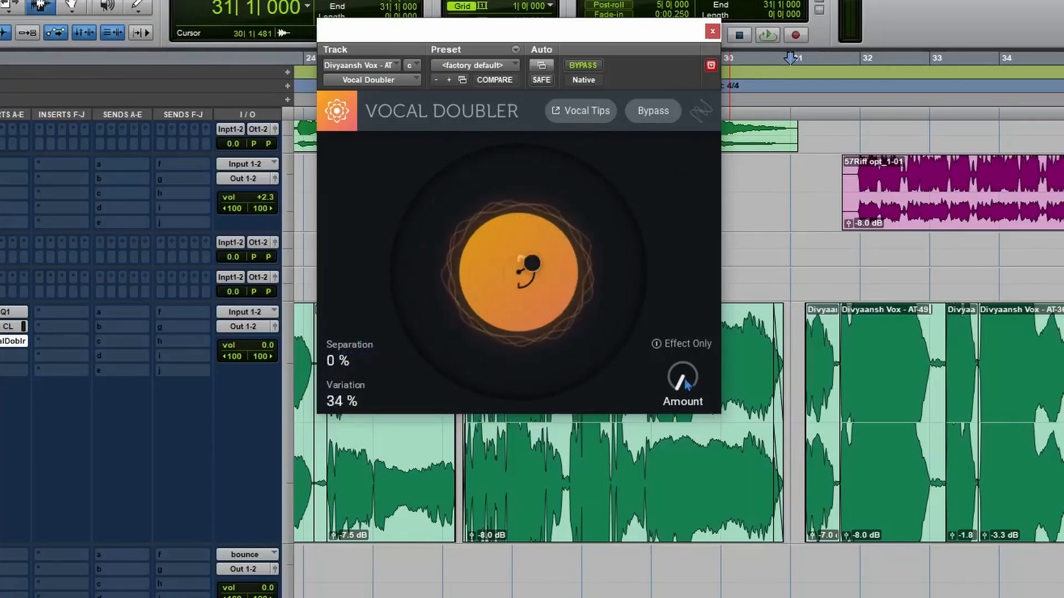
{"action": "left_click_drag", "start_coordinate": [684, 382], "coordinate": [685, 279]}
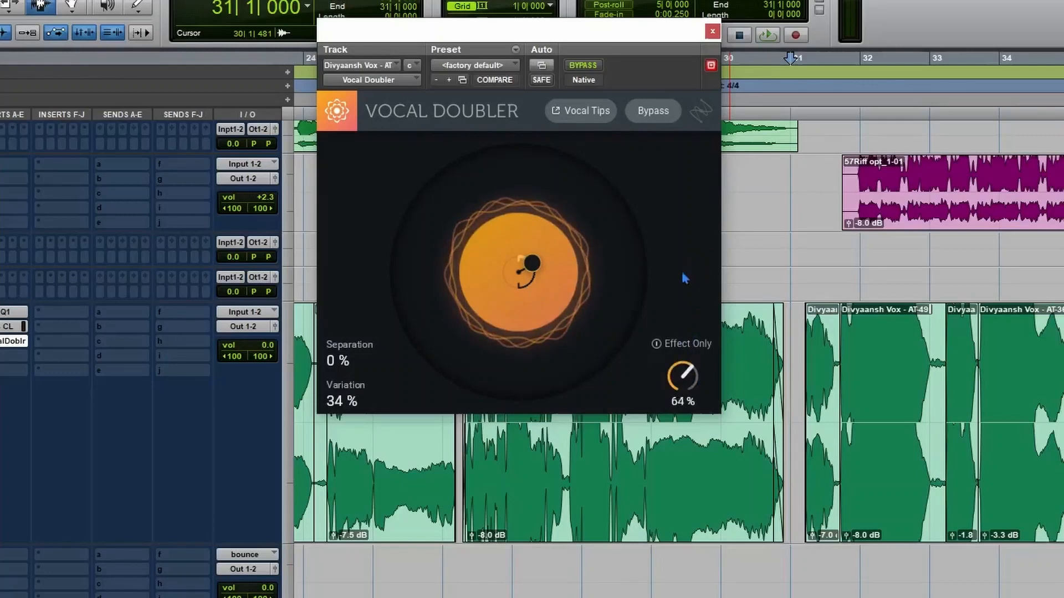
Isolate the doubled signal with Effect Only in Vocal Doubler and lower its Amount.
{"action": "left_click", "coordinate": [684, 350]}
{"action": "mouse_move", "coordinate": [686, 375]}
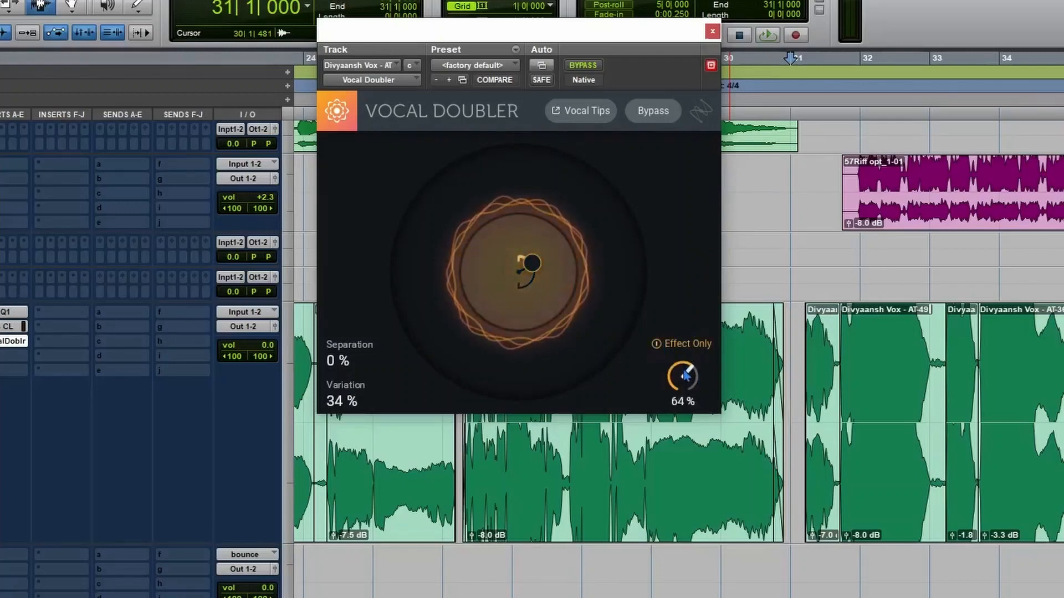
{"action": "left_click_drag", "start_coordinate": [693, 382], "coordinate": [680, 416]}
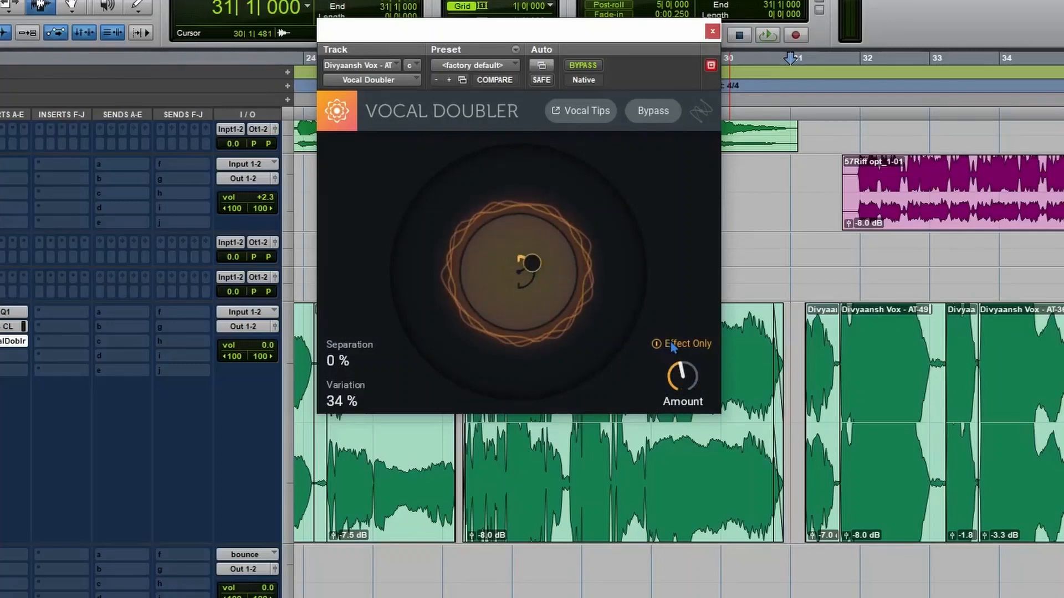
Try Vocal Doubler settings up to 100 % Separation with 7 % Variation, settling on 81 % Separation and 16 % Variation.
{"action": "left_click_drag", "start_coordinate": [347, 375], "coordinate": [366, 358]}
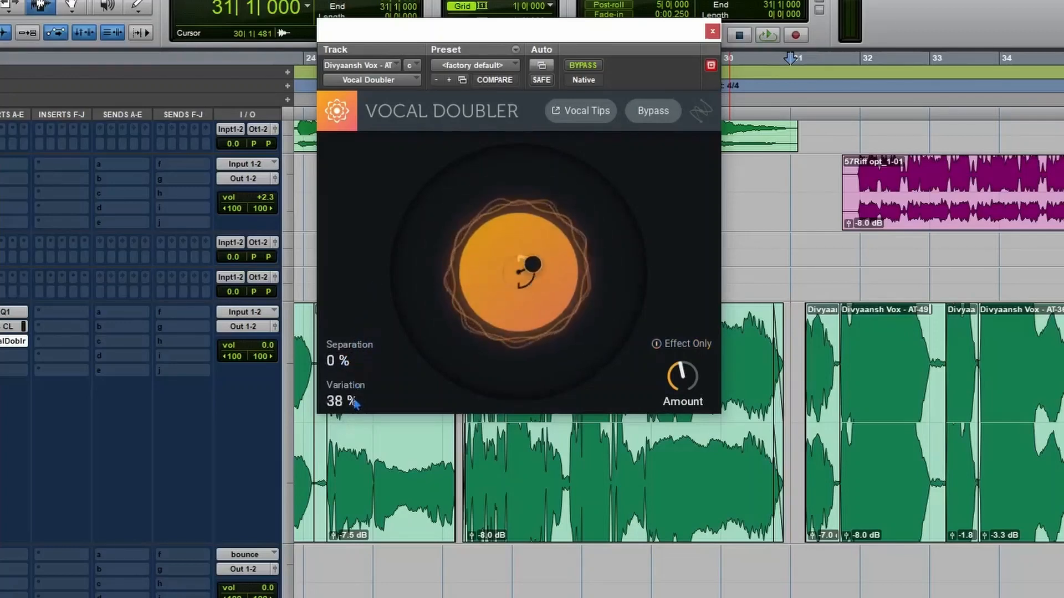
{"action": "left_click_drag", "start_coordinate": [355, 404], "coordinate": [341, 443]}
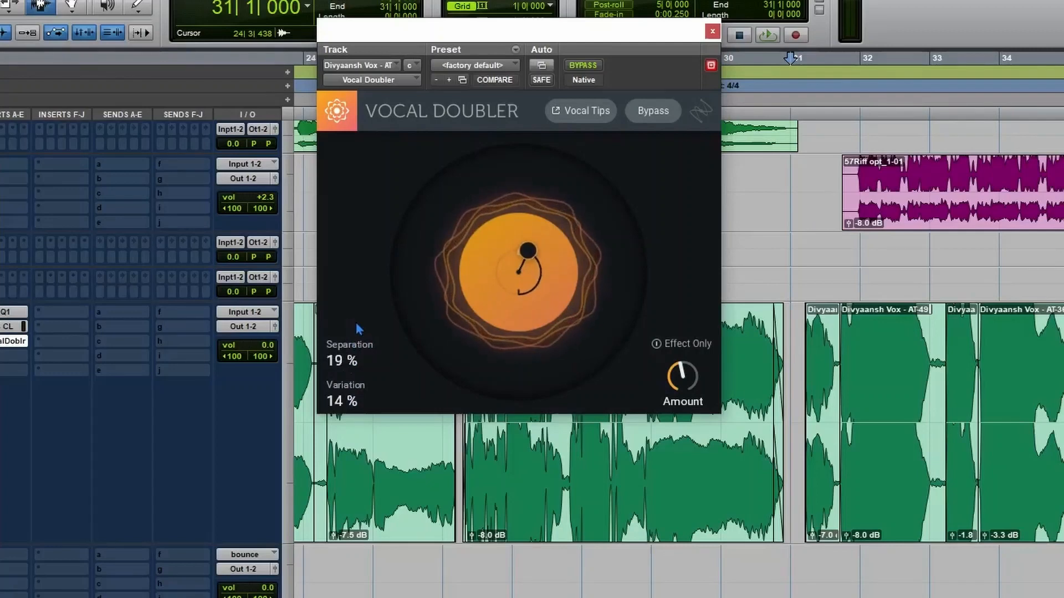
{"action": "left_click_drag", "start_coordinate": [356, 323], "coordinate": [366, 292]}
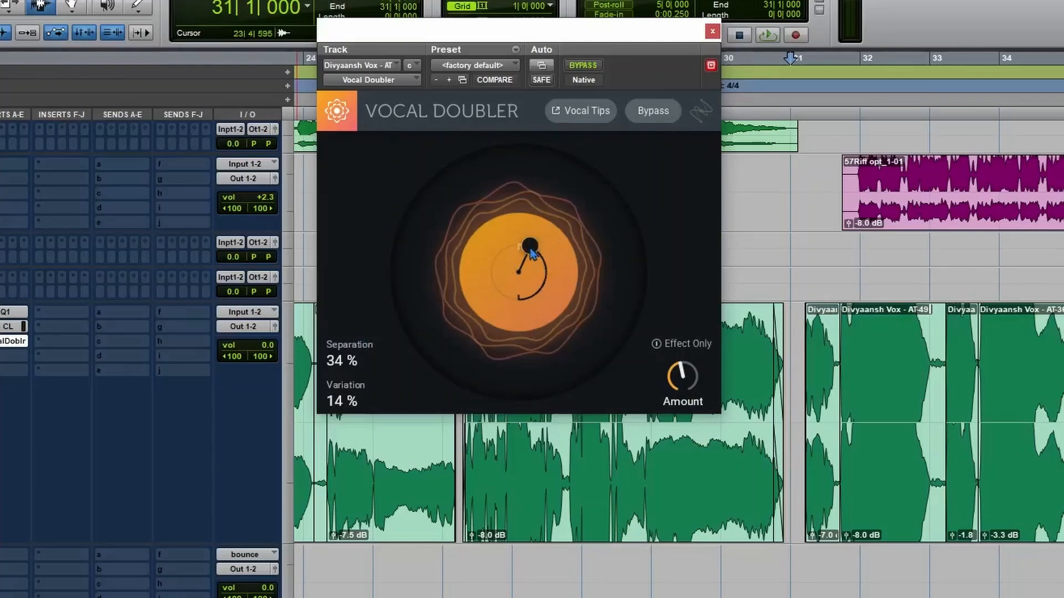
{"action": "left_click_drag", "start_coordinate": [530, 252], "coordinate": [541, 183]}
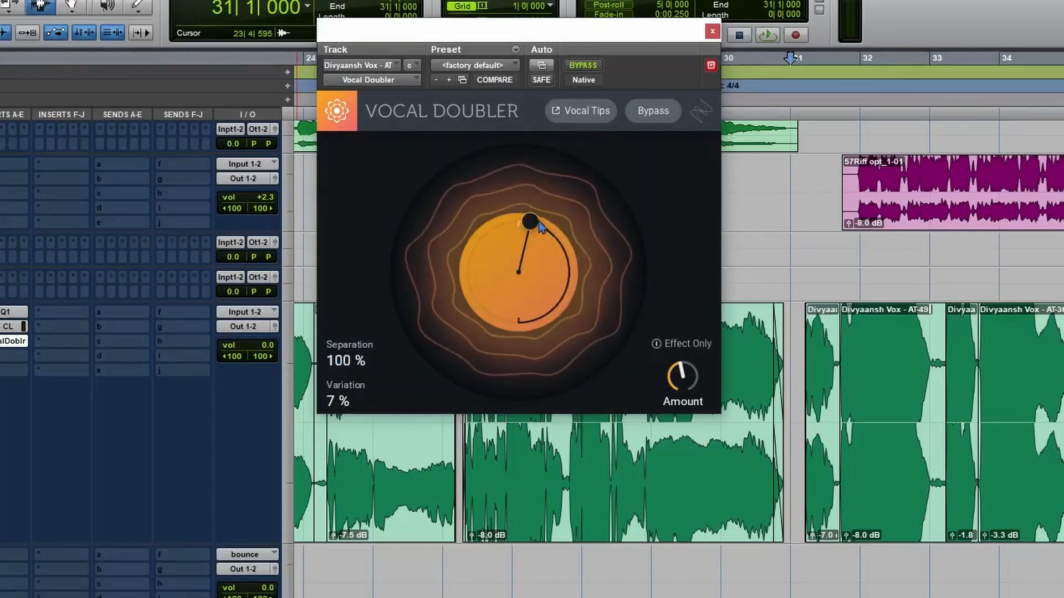
{"action": "mouse_move", "coordinate": [536, 221]}
{"action": "left_mouse_down"}
{"action": "mouse_move", "coordinate": [583, 248]}
{"action": "mouse_move", "coordinate": [600, 277]}
{"action": "mouse_move", "coordinate": [610, 310]}
{"action": "mouse_move", "coordinate": [589, 354]}
{"action": "mouse_move", "coordinate": [623, 266]}
{"action": "mouse_move", "coordinate": [593, 224]}
{"action": "mouse_move", "coordinate": [540, 233]}
{"action": "mouse_move", "coordinate": [536, 244]}
{"action": "mouse_move", "coordinate": [544, 235]}
{"action": "left_mouse_up"}
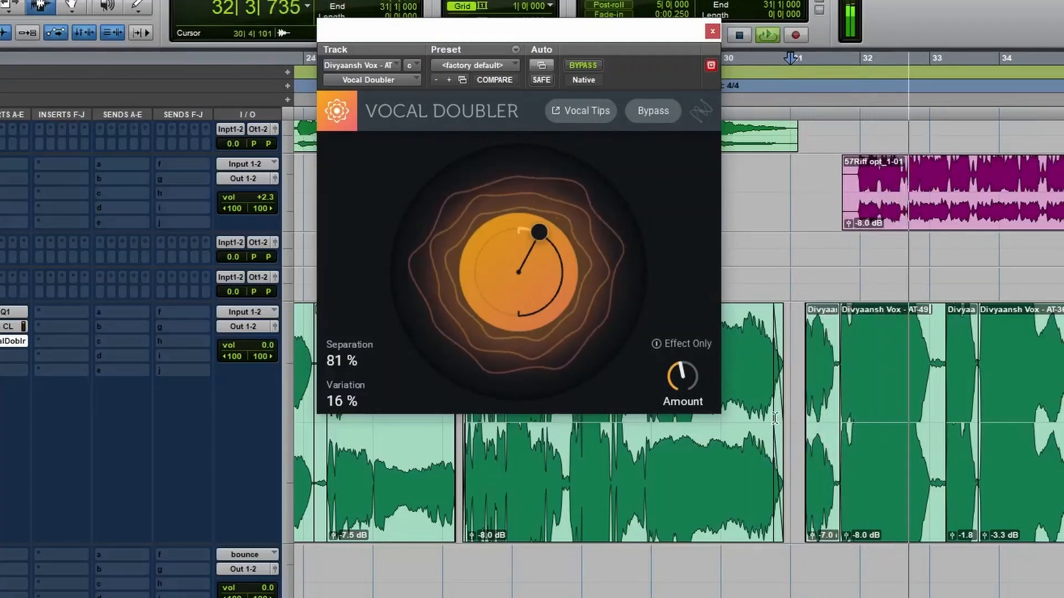
Audition the doubled vocal with Amount at 94 %, reduce it to 69 % with 78 % Separation, and play the vocal again.
{"action": "left_click_drag", "start_coordinate": [691, 390], "coordinate": [694, 360]}
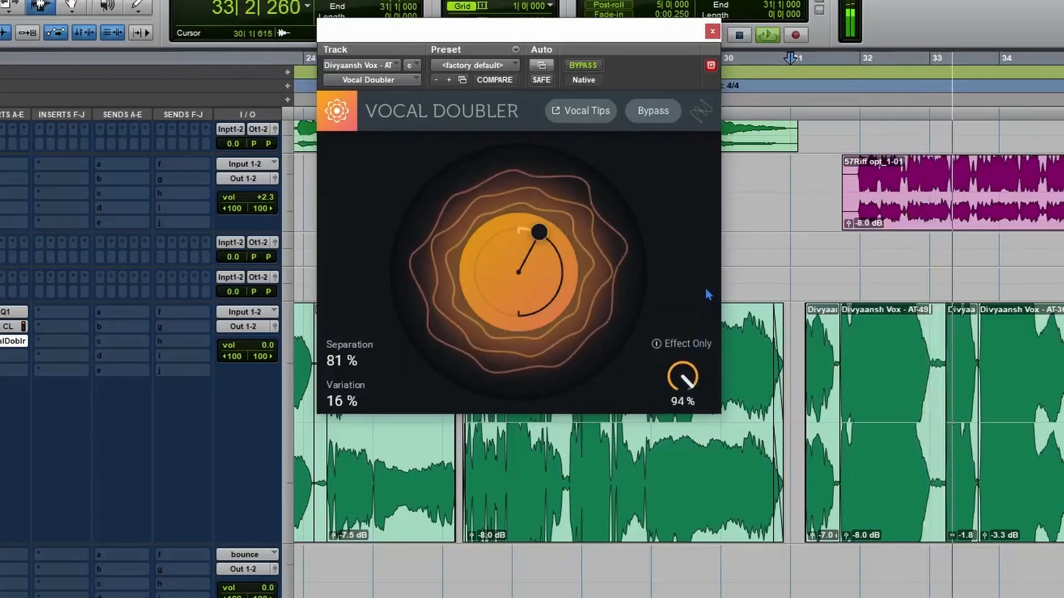
{"action": "left_click_drag", "start_coordinate": [695, 324], "coordinate": [686, 344]}
{"action": "key", "text": "space"}
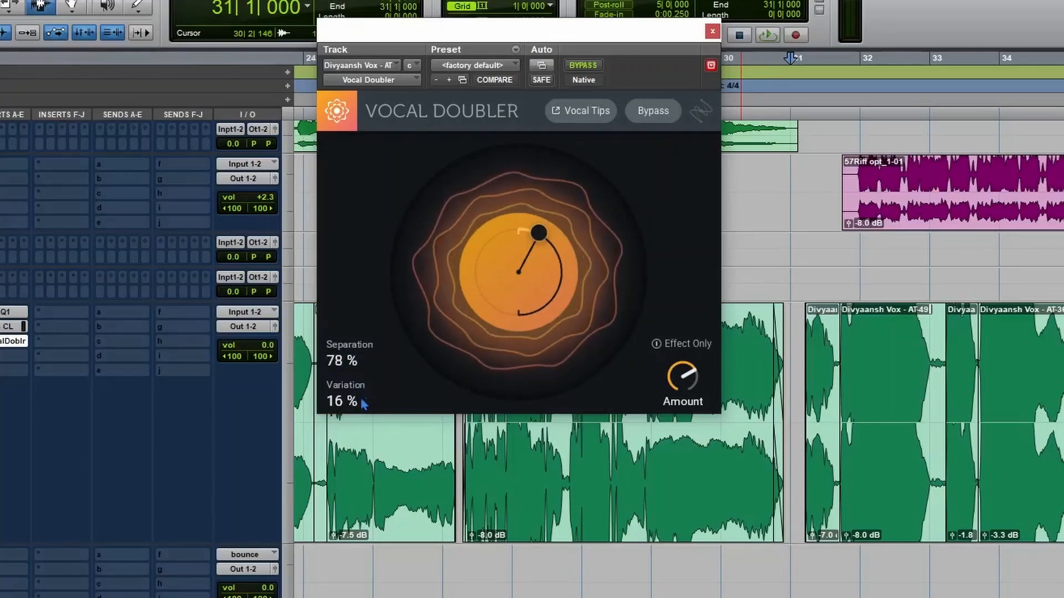
{"action": "key", "text": "space"}
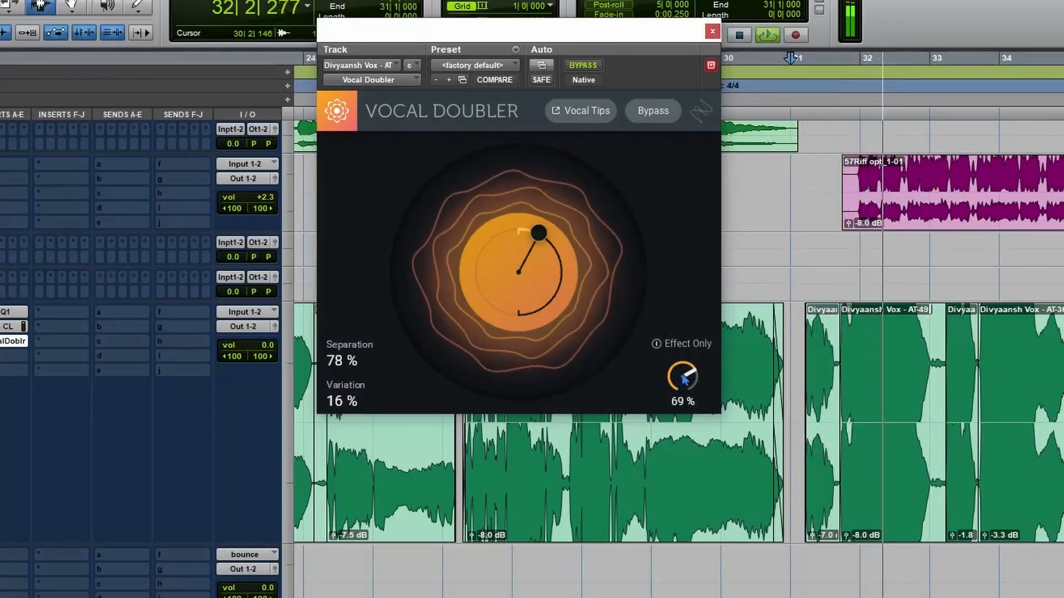
{"action": "key", "text": "space"}
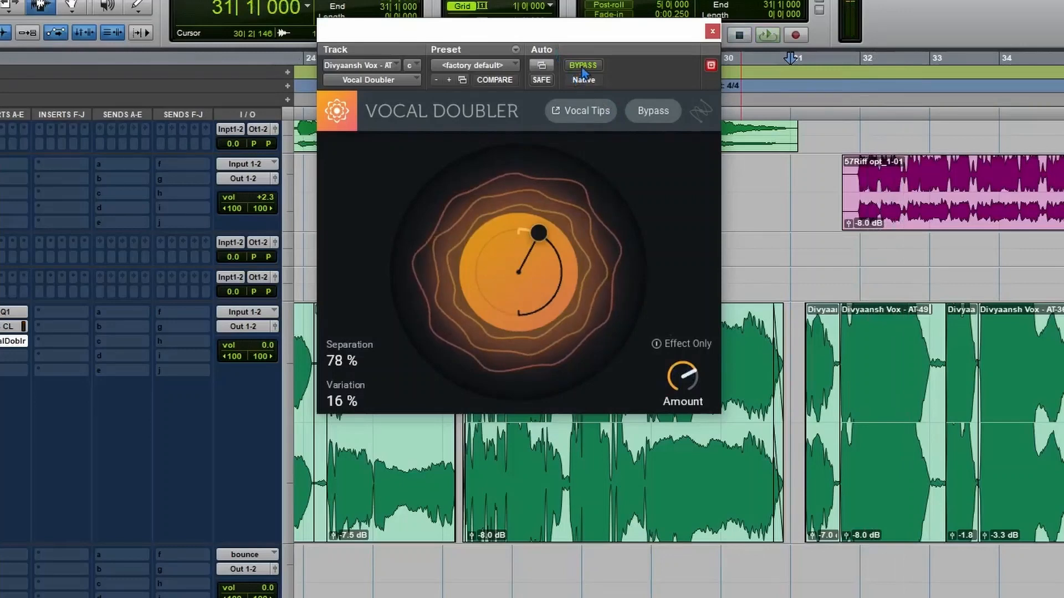
Compare the vocal with Vocal Doubler bypassed and active during playback, leaving the effect active.
{"action": "left_click", "coordinate": [582, 67]}
{"action": "key", "text": "space"}
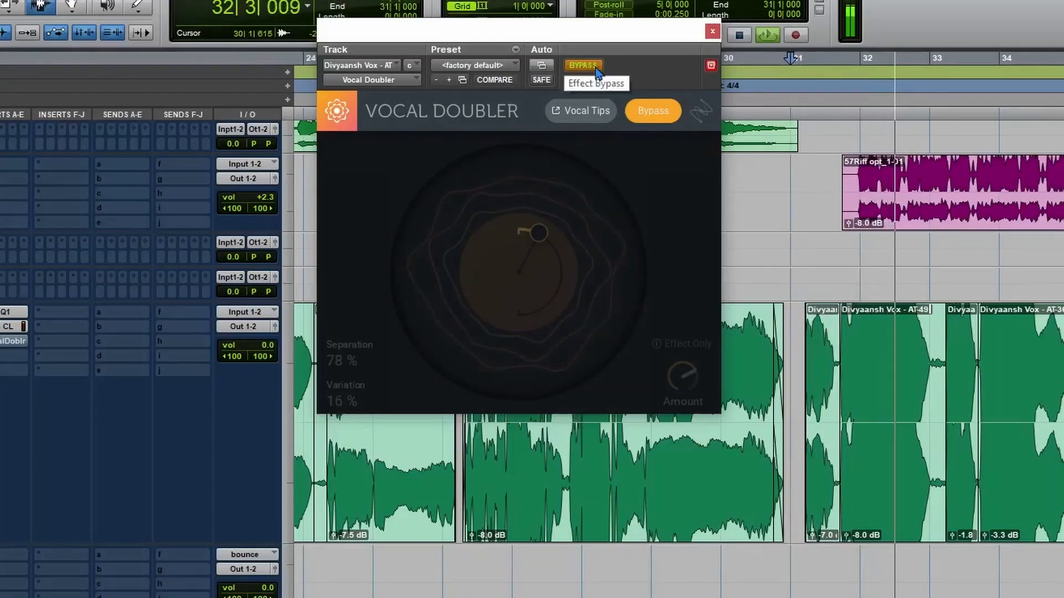
{"action": "key", "text": "space"}
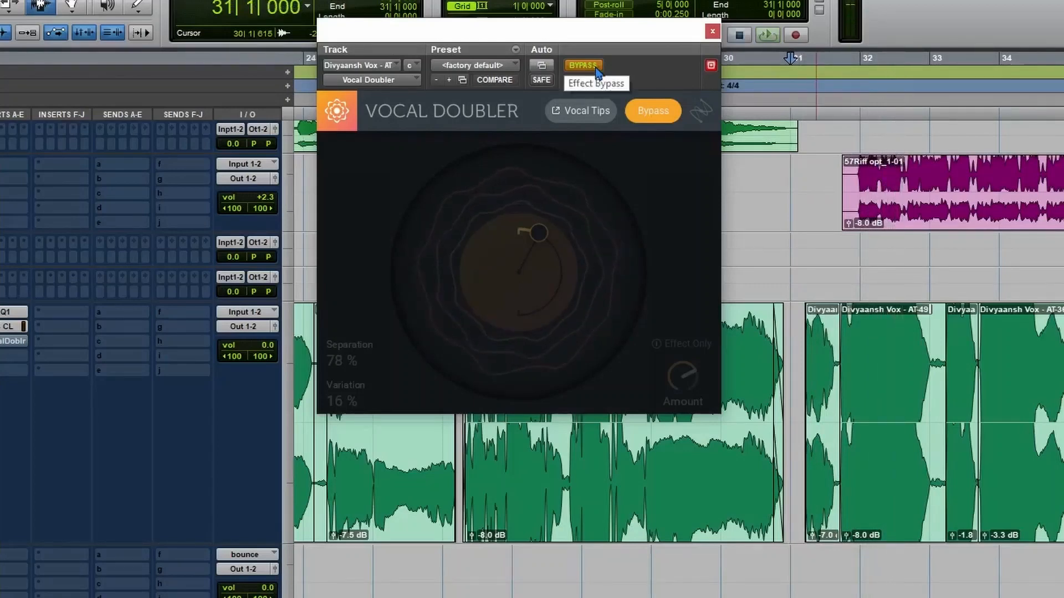
{"action": "left_click", "coordinate": [595, 67]}
{"action": "key", "text": "space"}
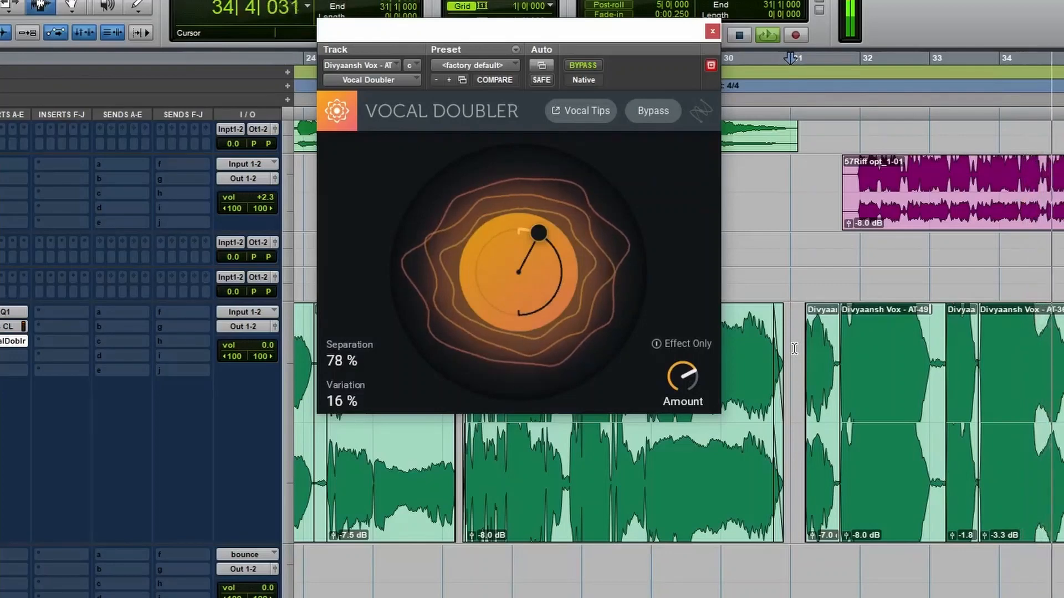
{"action": "key", "text": "space"}
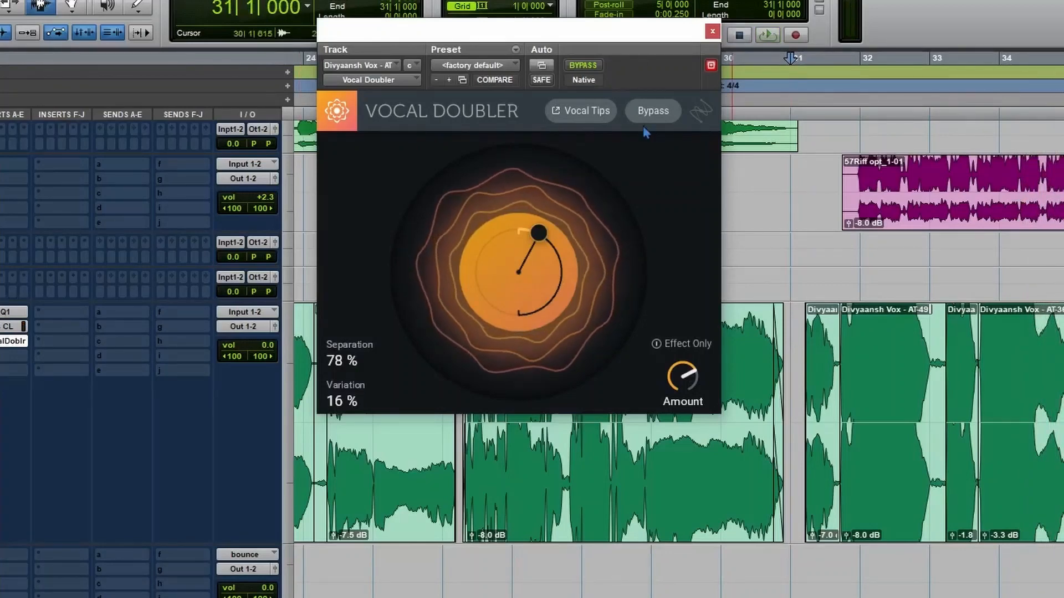
{"action": "left_click", "coordinate": [583, 66]}
{"action": "key", "text": "space"}
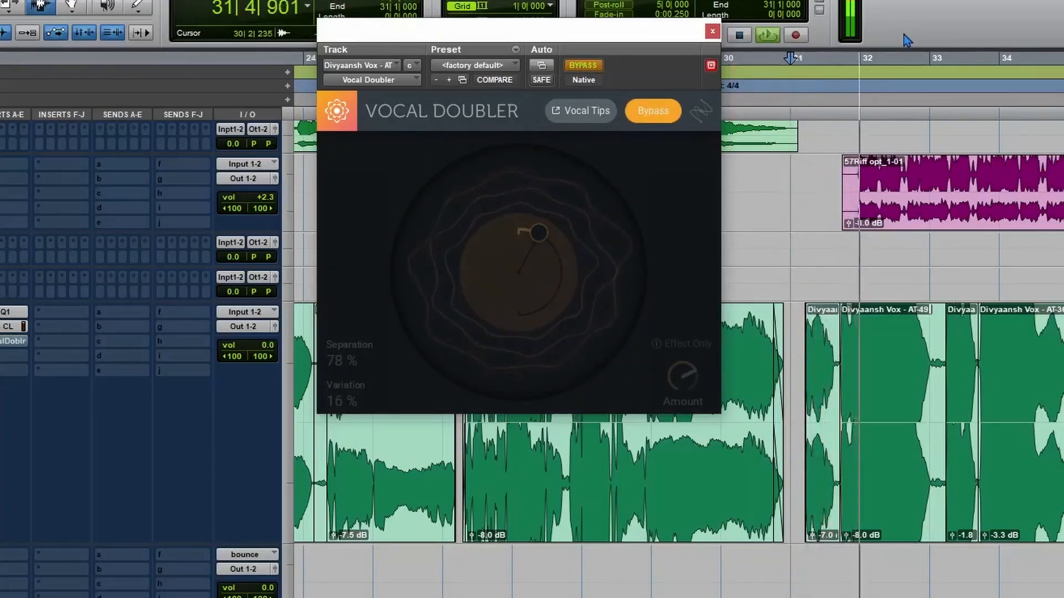
{"action": "left_click", "coordinate": [583, 65]}
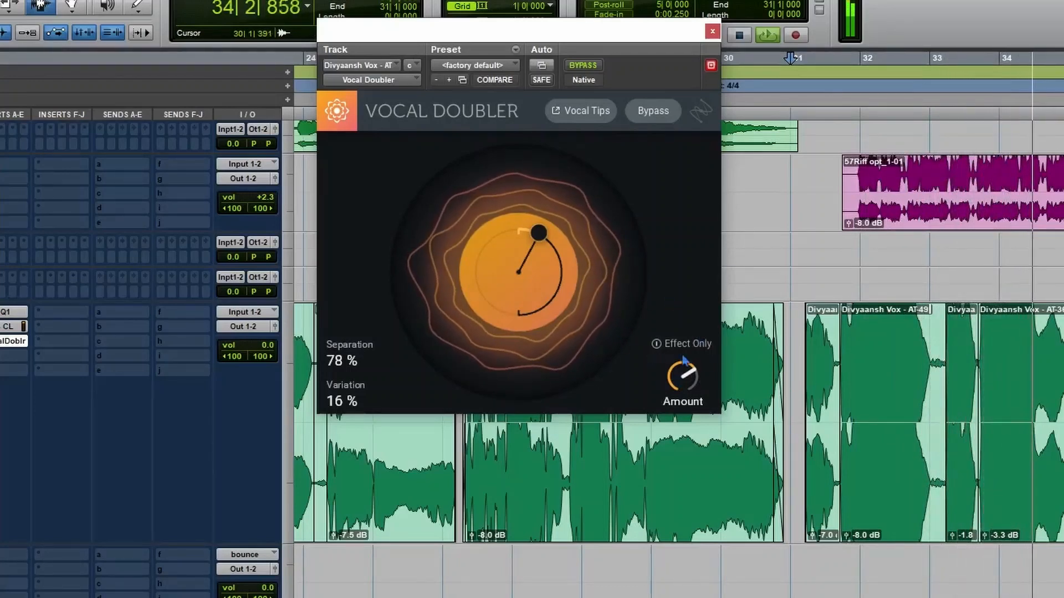
Lower Vocal Doubler's Amount to 63 % while the vocal plays, and stop playback.
{"action": "mouse_move", "coordinate": [681, 382]}
{"action": "left_click_drag", "start_coordinate": [679, 378], "coordinate": [679, 380]}
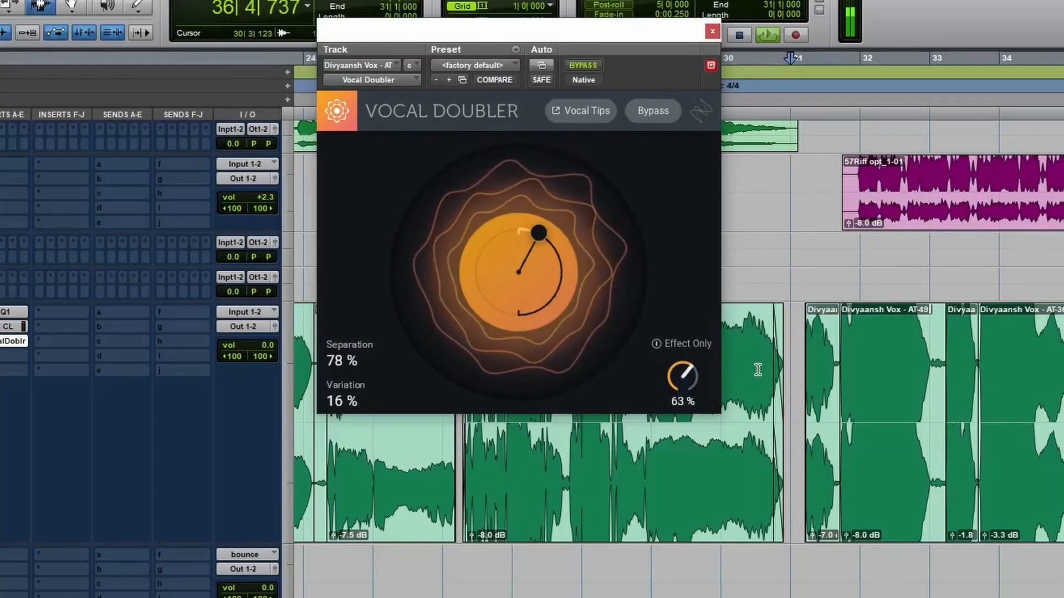
{"action": "key", "text": "space"}
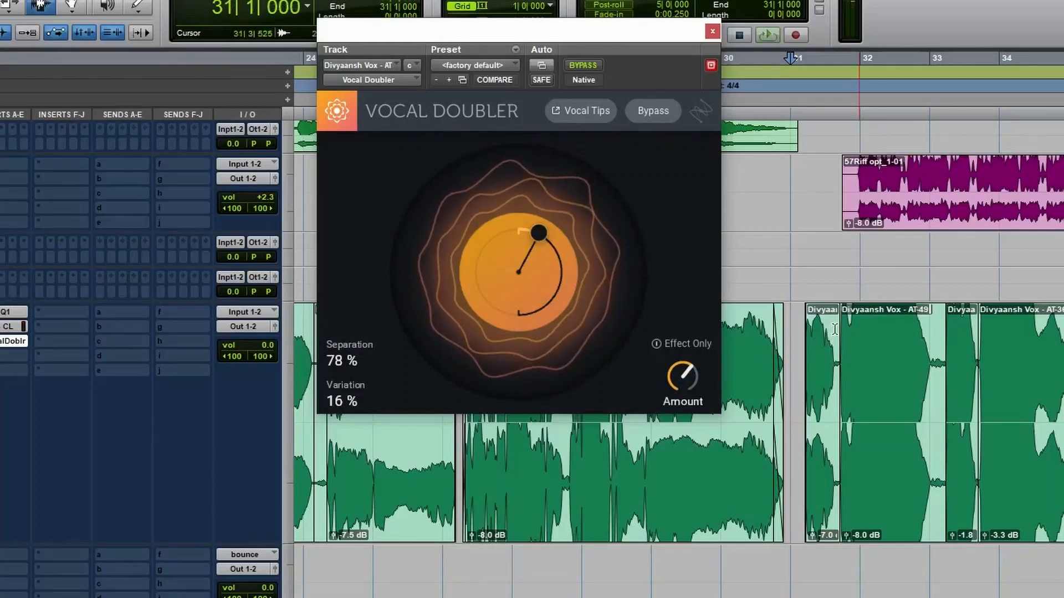